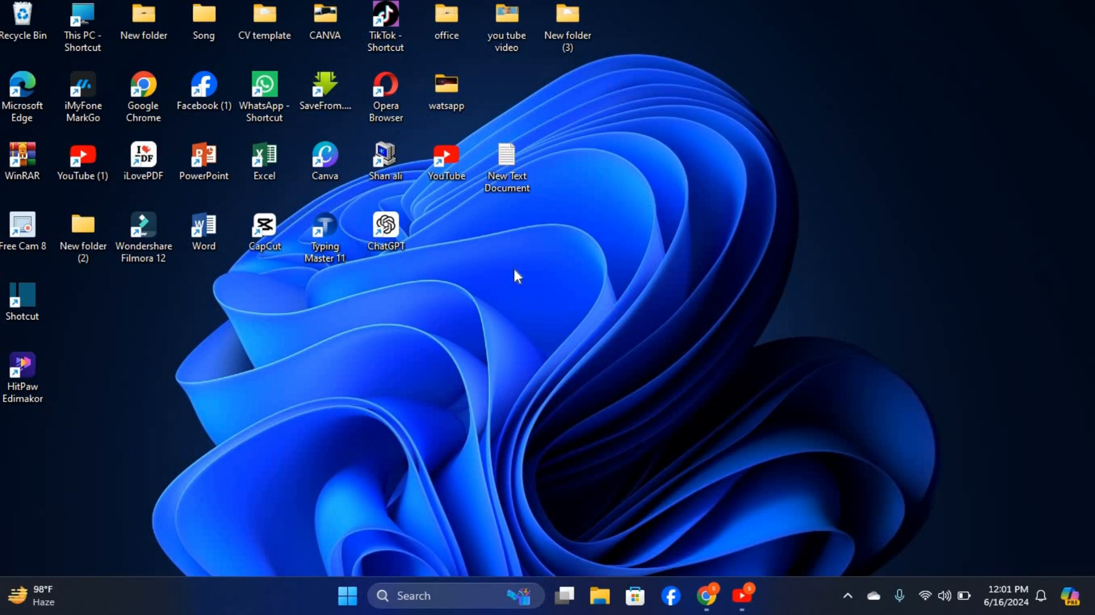
Start Excel with a new blank workbook and maximize its window
double_click(256, 153)
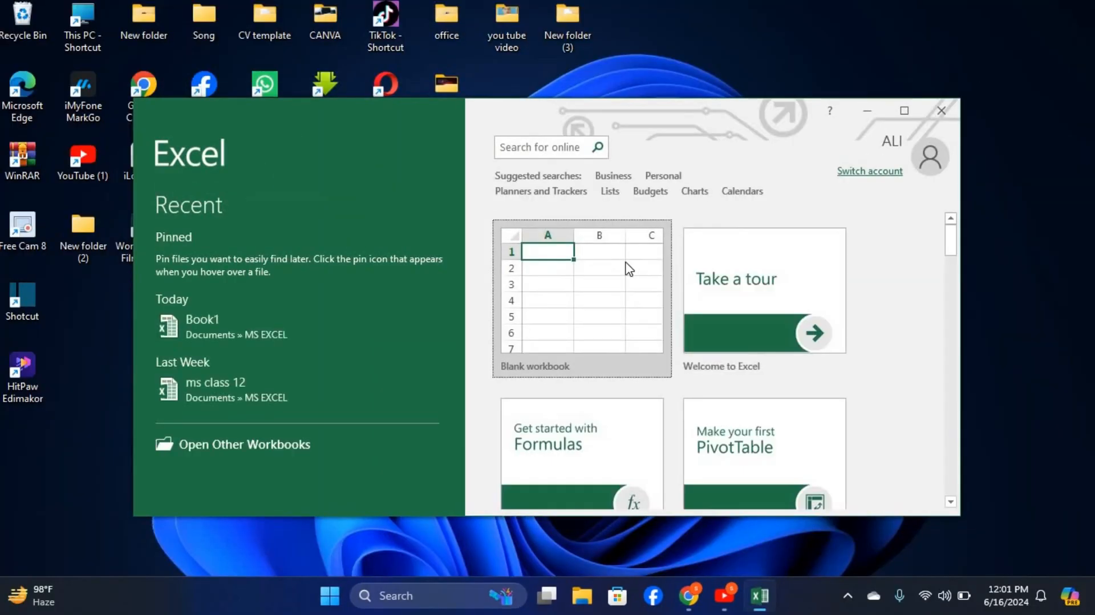
left_click(603, 289)
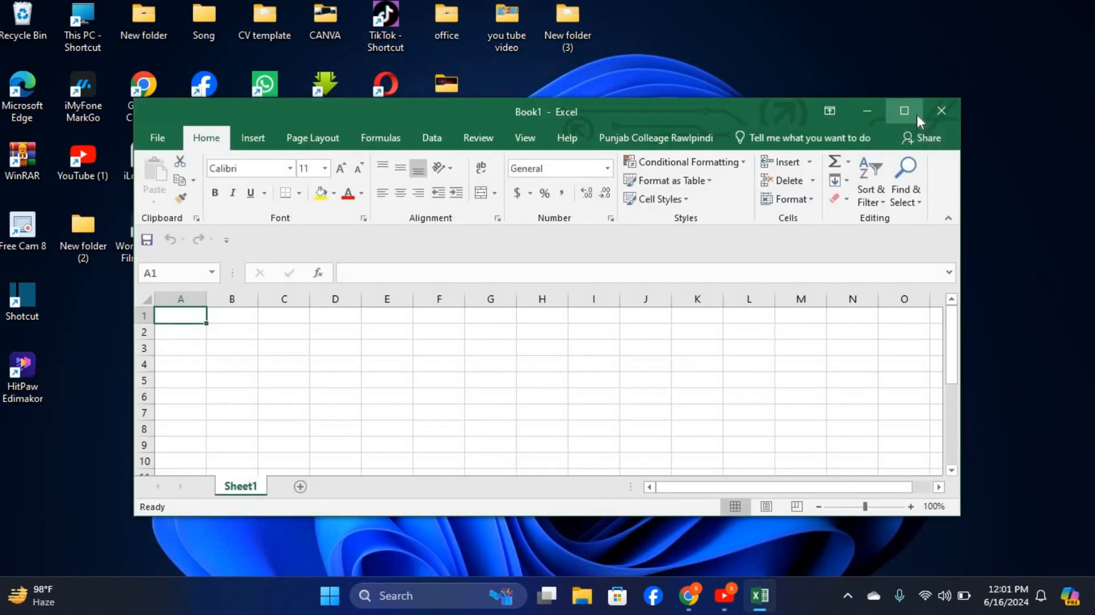
left_click(916, 112)
left_click(422, 374)
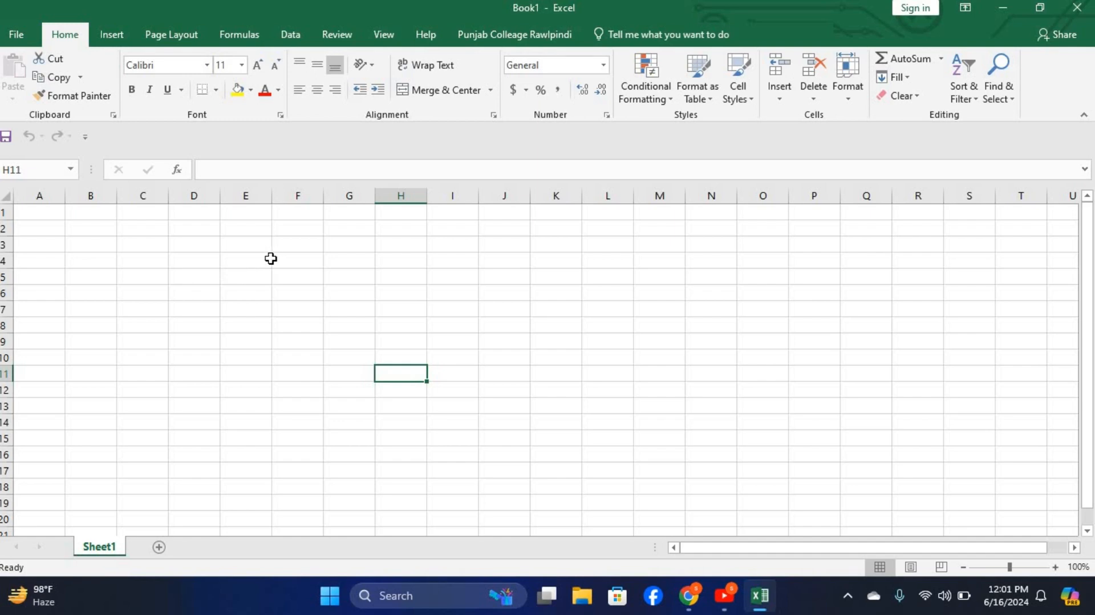
Enter the headings S.No, Name and F/Name in cells E3 to G3
left_click(255, 247)
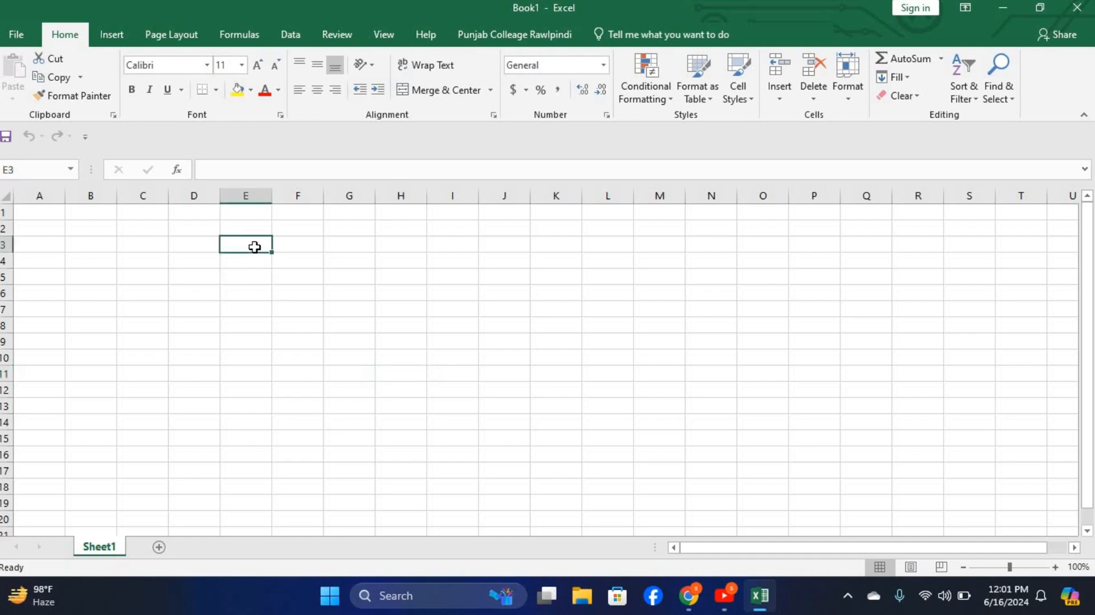
type("S")
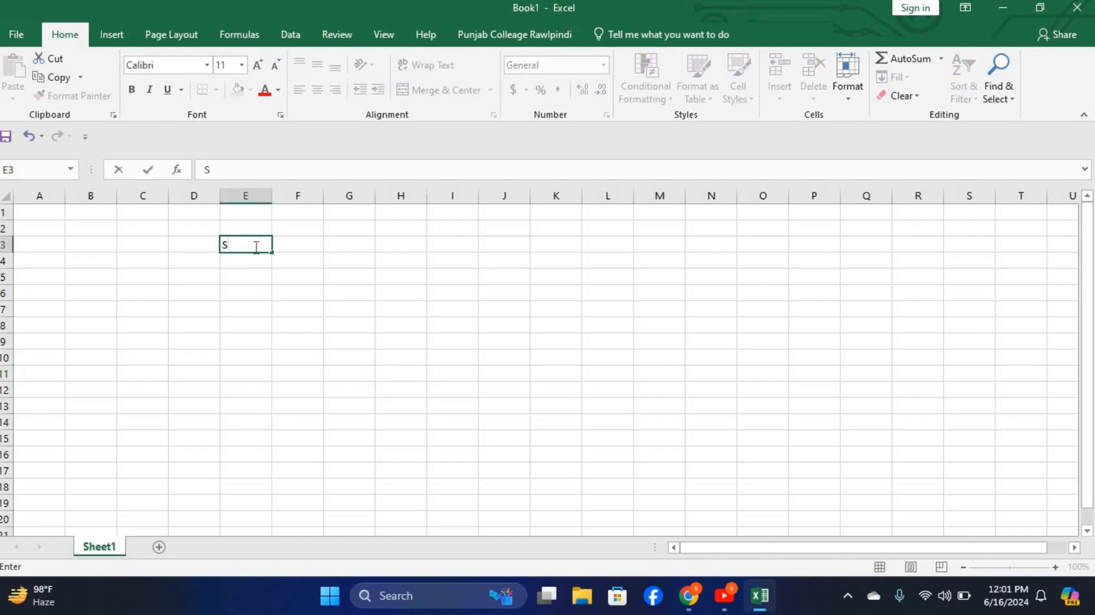
type(".No")
key("Tab")
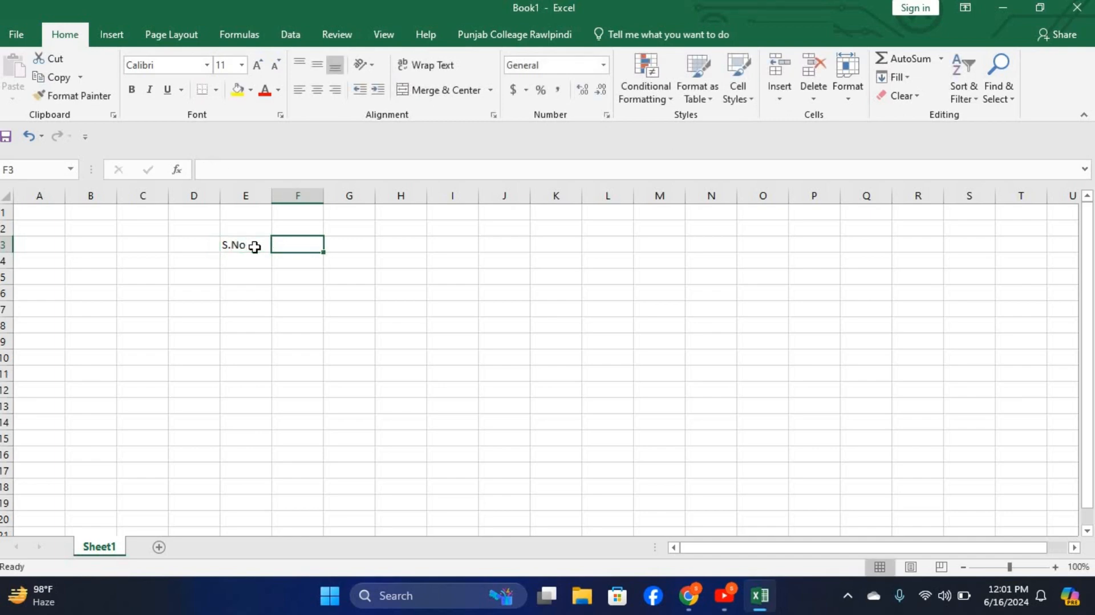
type("Name")
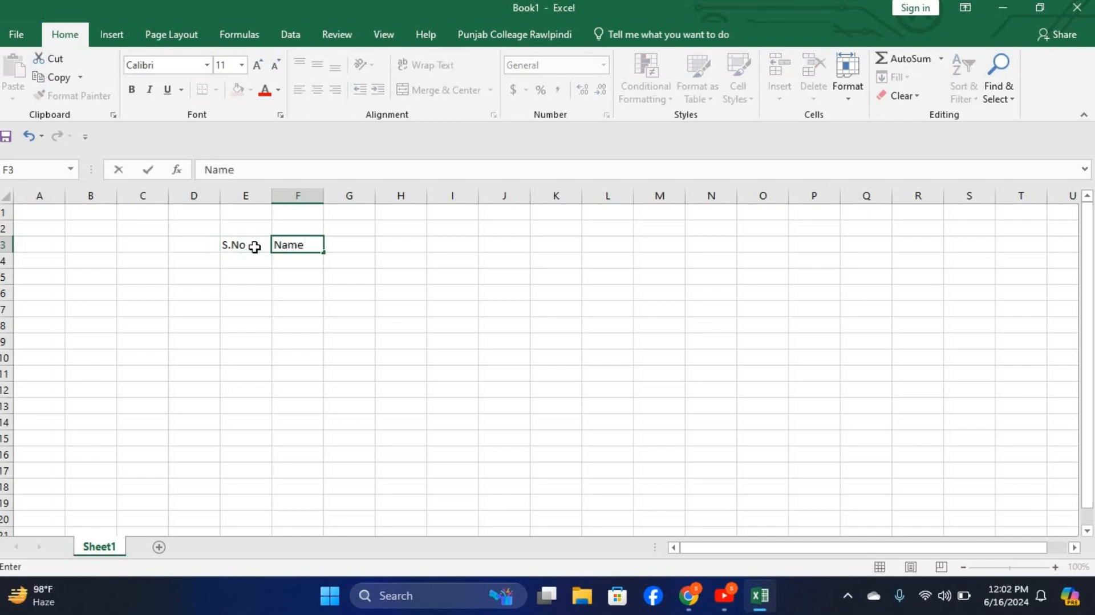
key("Tab")
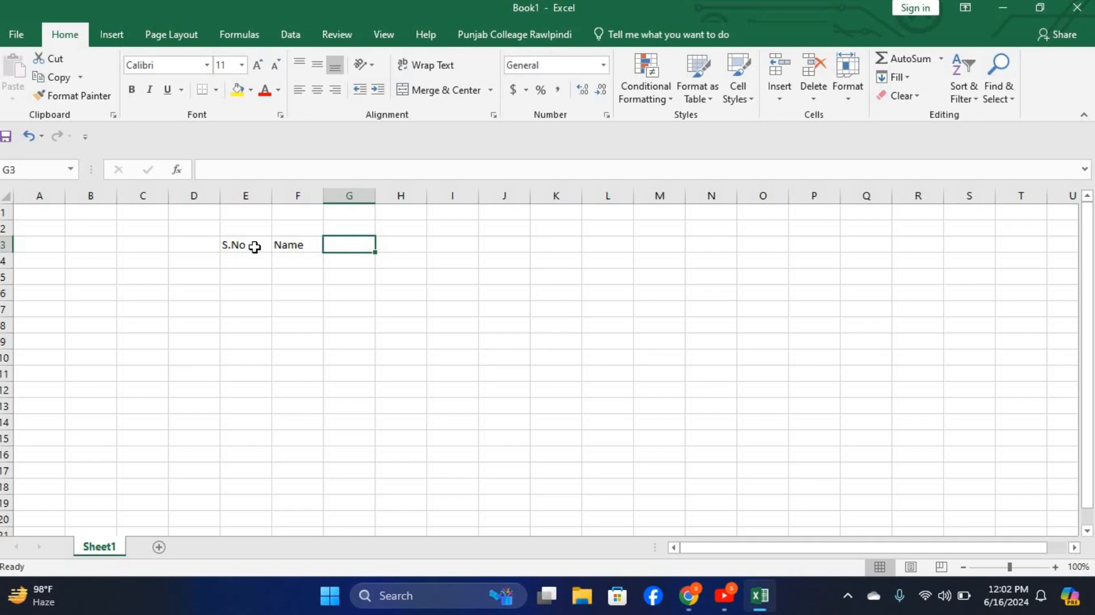
type("C")
key("BackSpace")
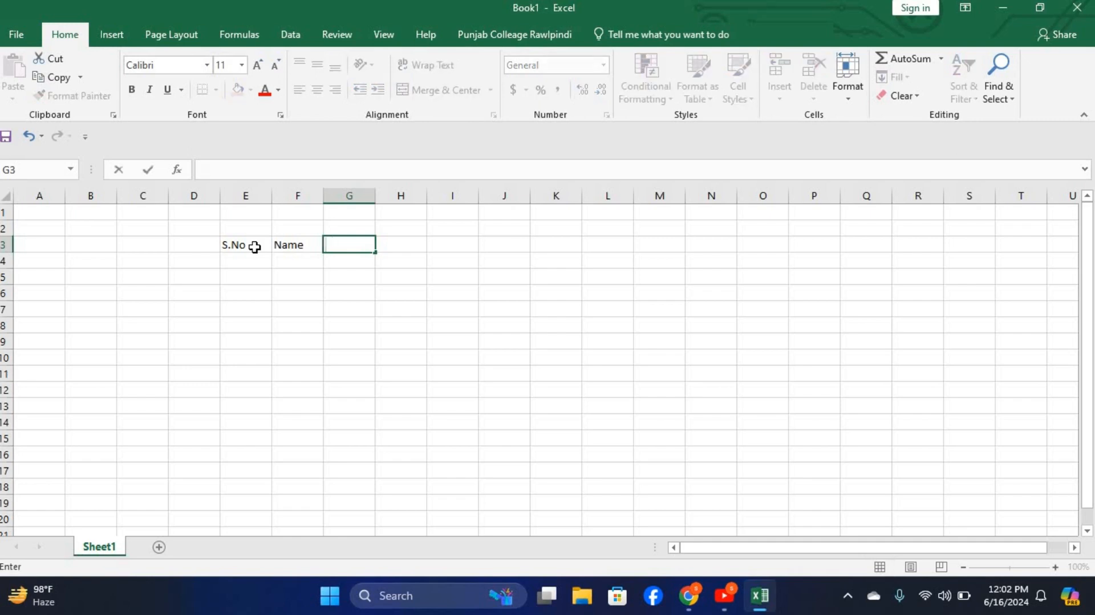
type("F/Name")
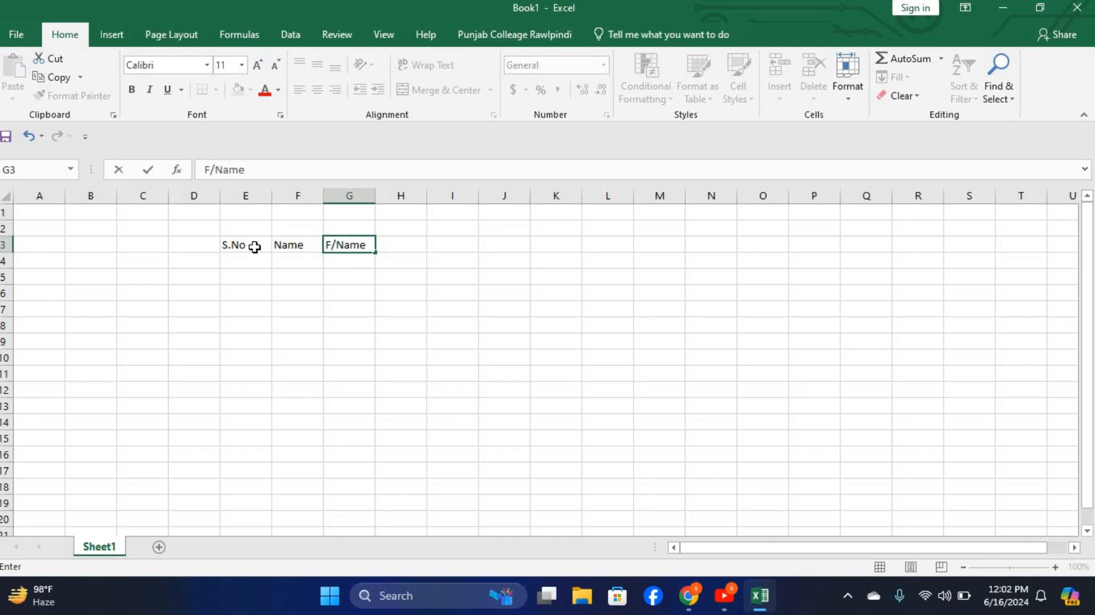
Continue the heading row with Class, May and Jan in cells H3 to J3
key("Tab")
type("Class")
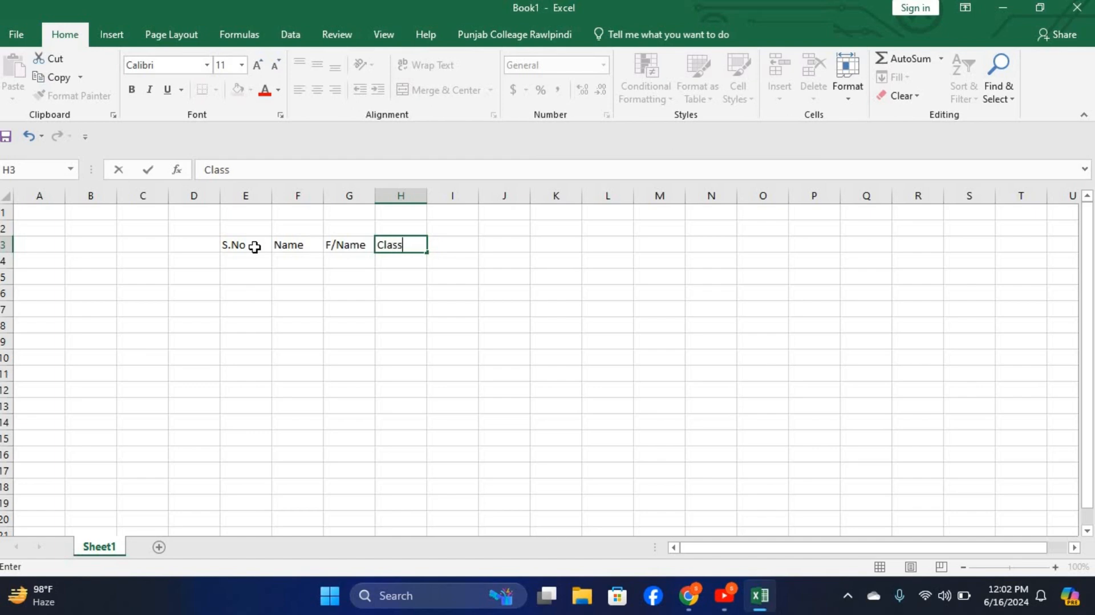
key("Tab")
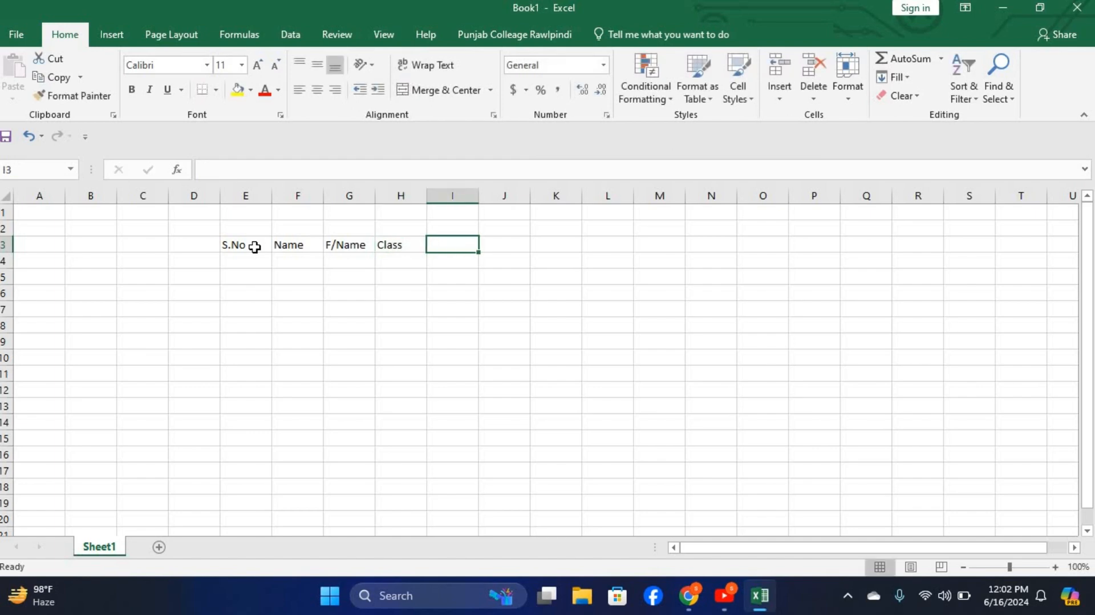
type("May")
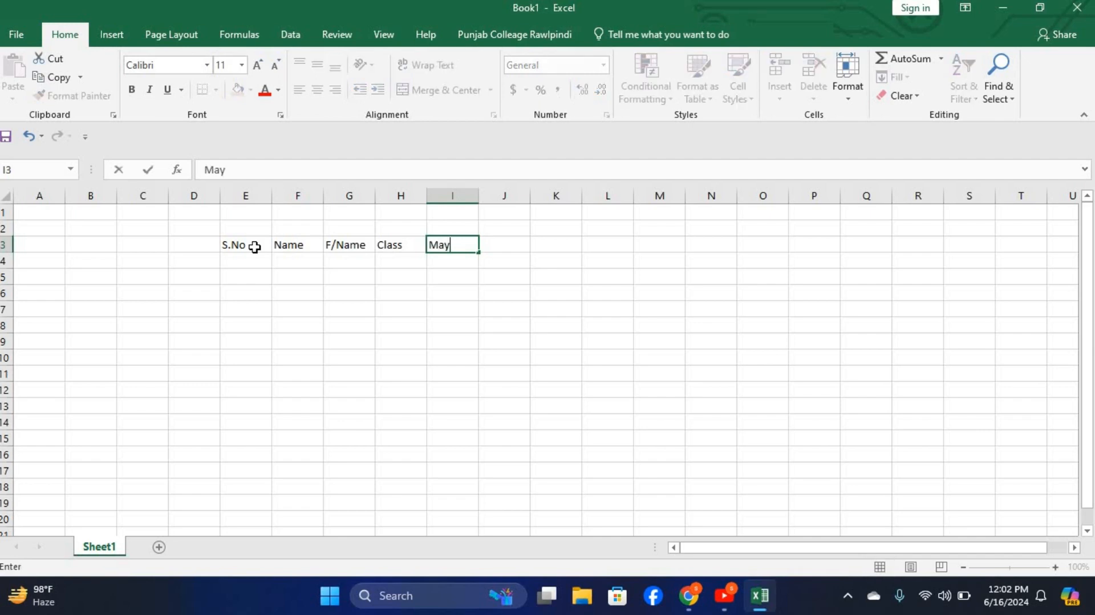
key("Tab")
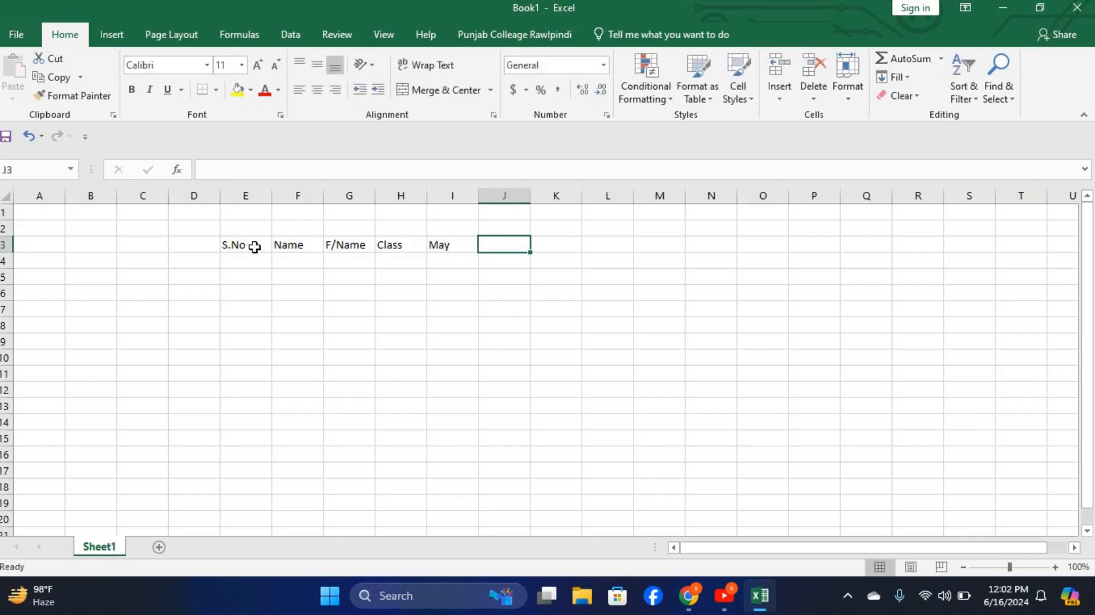
type("Jan")
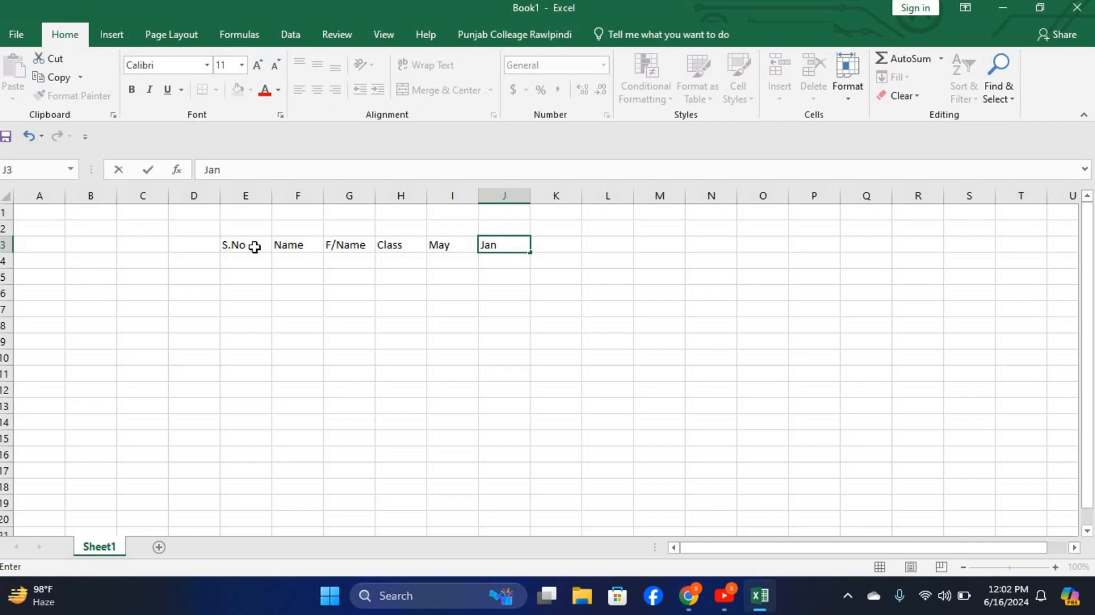
key("Tab")
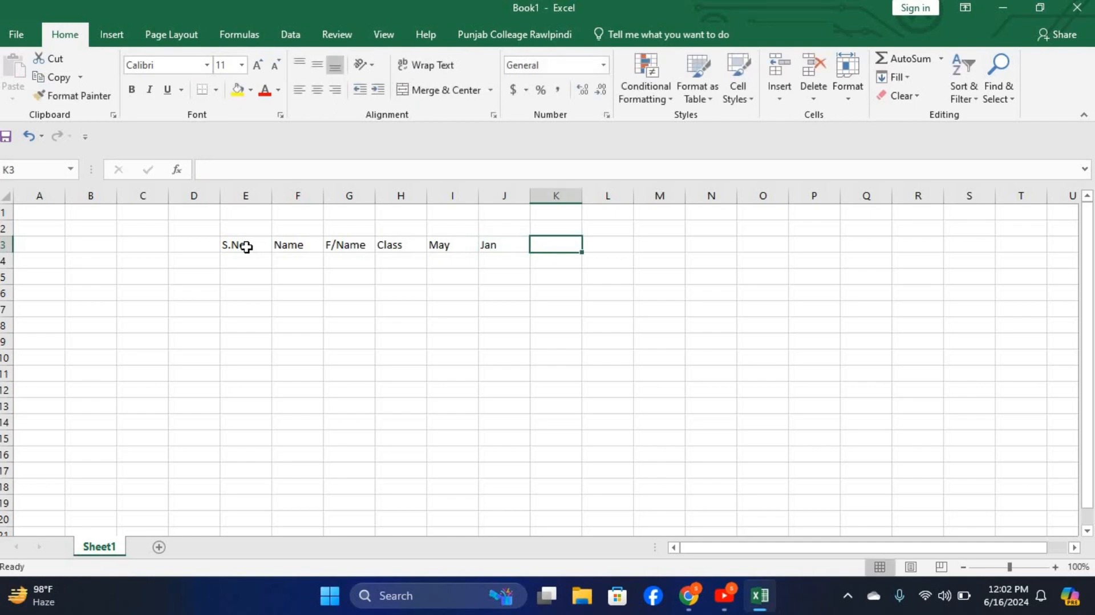
Increase the font size of the headings in E3:J3 to 22
left_click(249, 272)
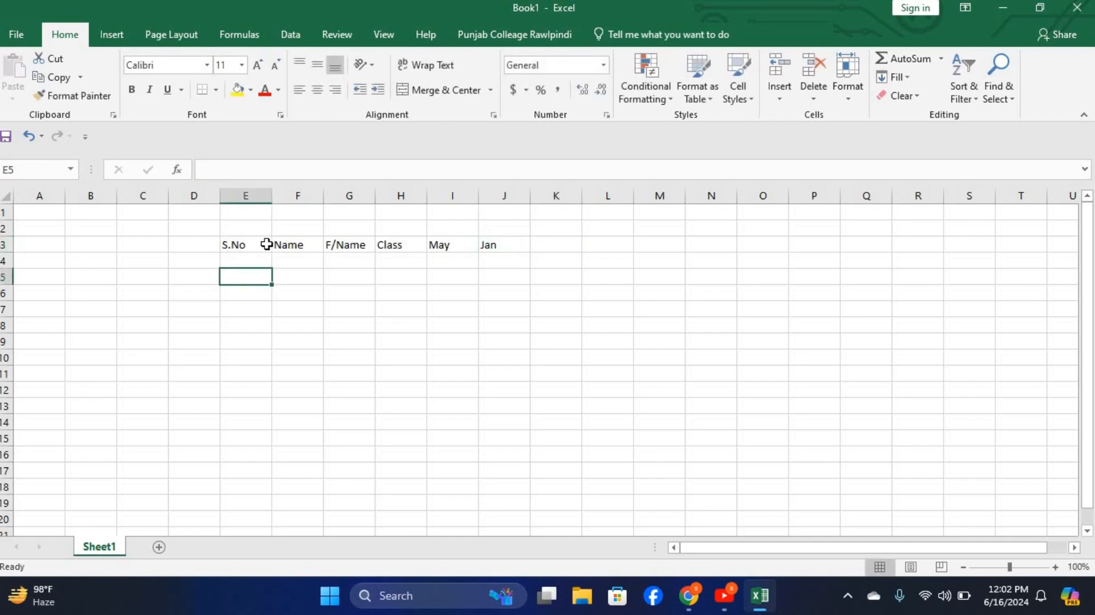
left_click_drag(267, 242, 491, 244)
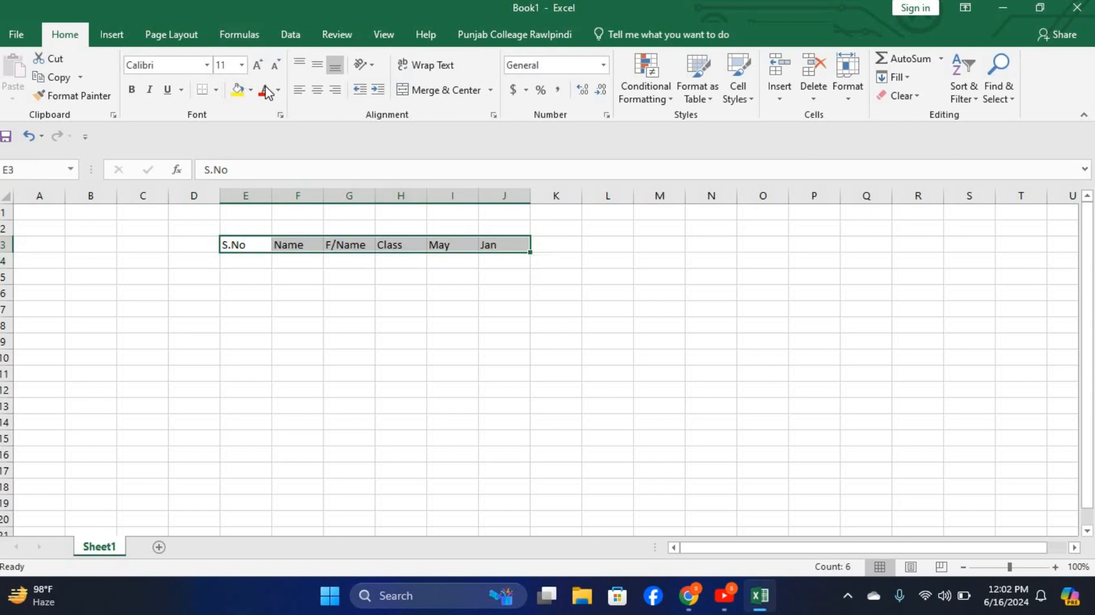
left_click(262, 65)
left_click(261, 65)
left_click(262, 65)
left_click(261, 65)
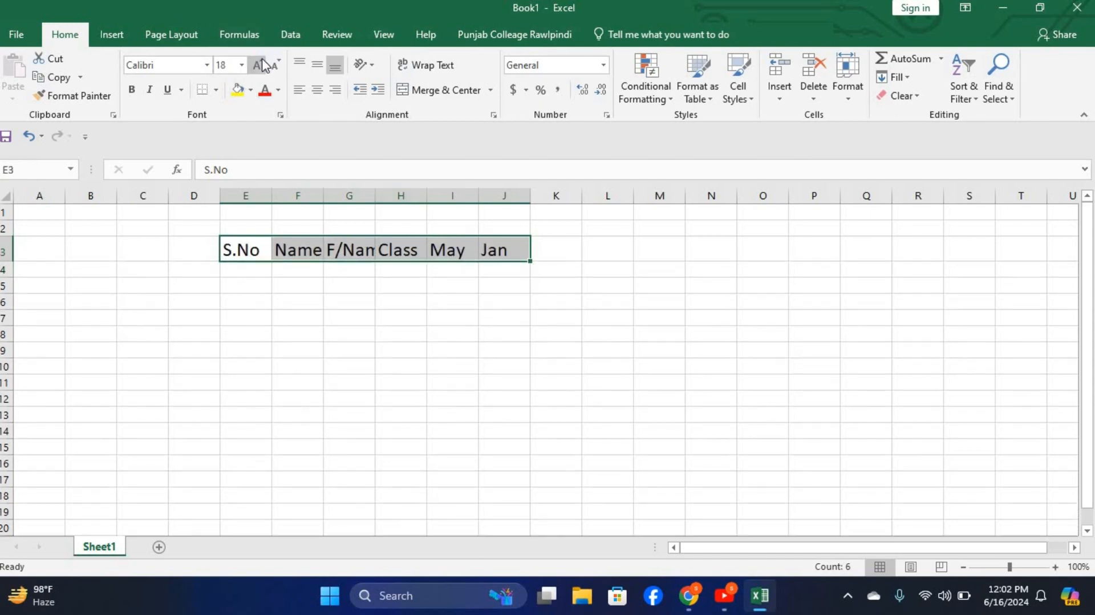
left_click(262, 65)
left_click(261, 65)
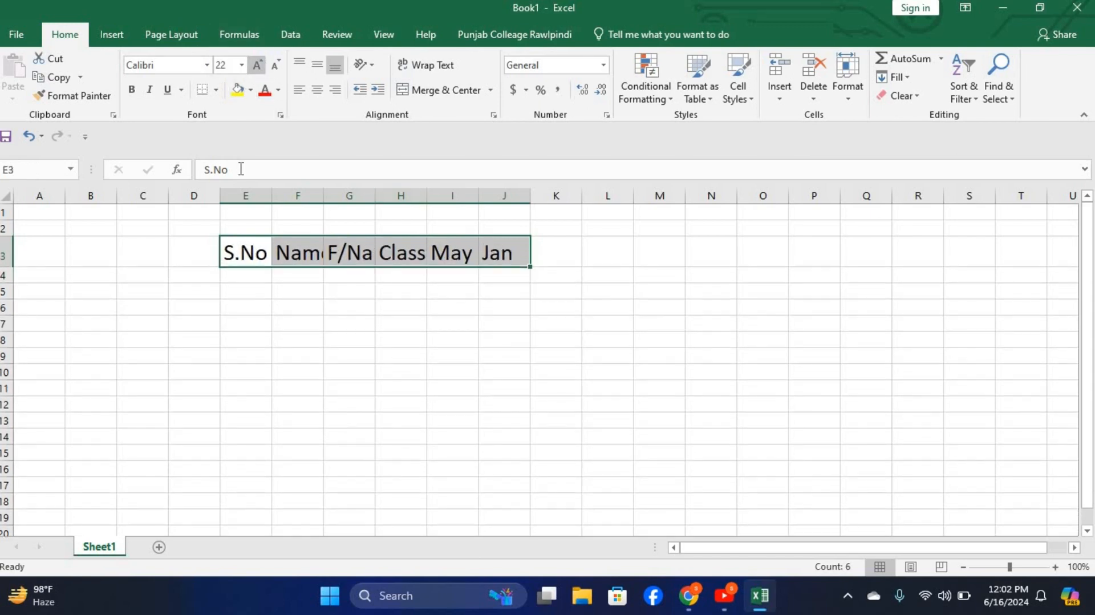
Widen columns E through I so that the enlarged headings fit inside their cells
left_click_drag(271, 199, 692, 195)
left_click(269, 212)
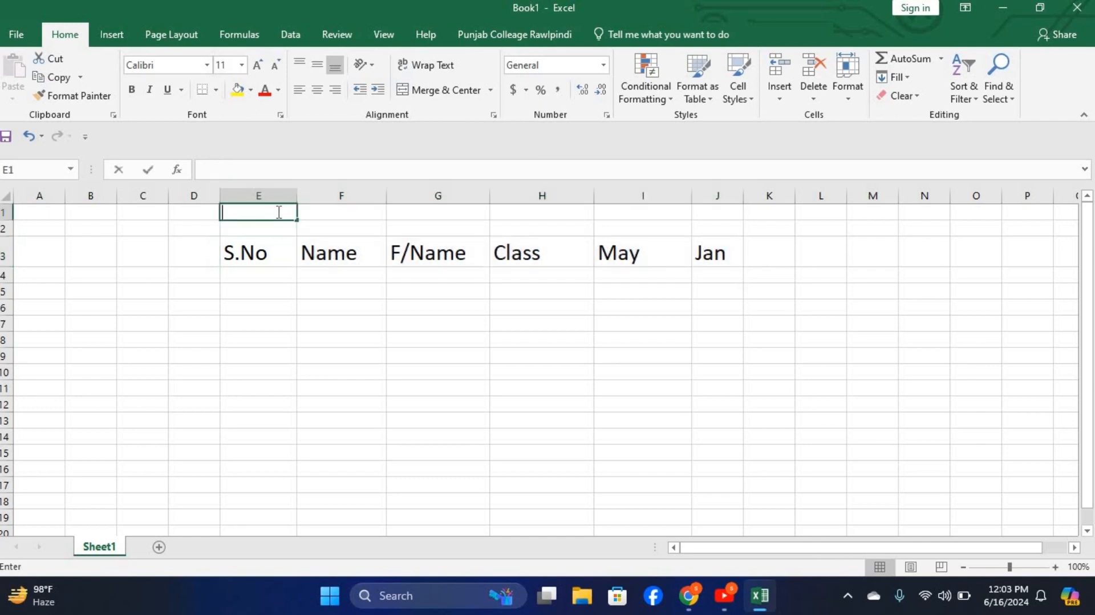
left_click_drag(232, 351, 233, 340)
left_click(239, 258)
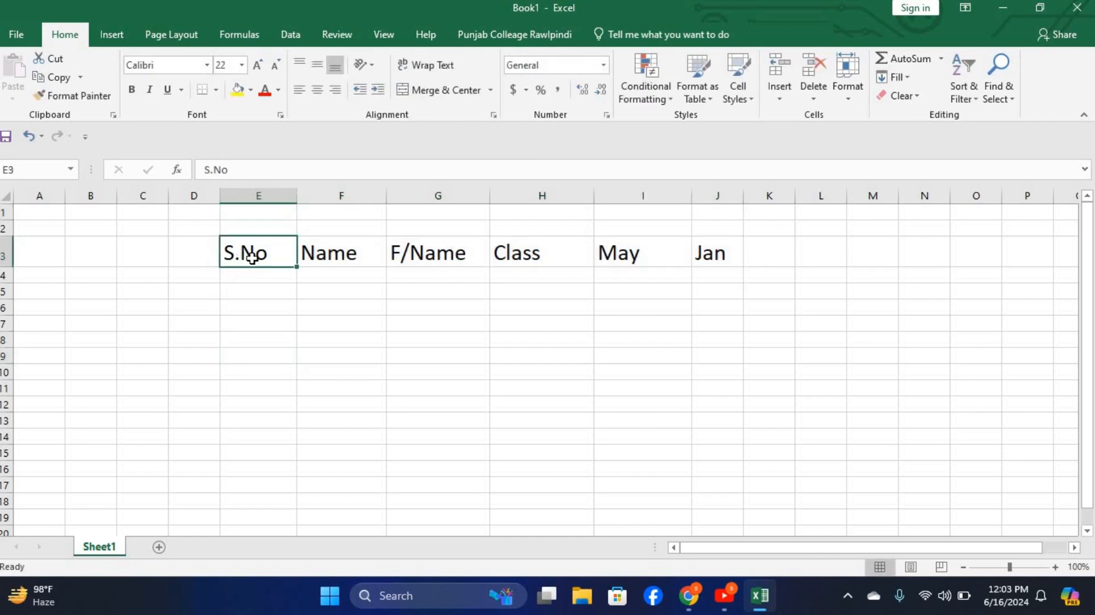
Fill the heading cells E3:J3 with standard orange and centre their text horizontally
left_click(342, 274)
left_click(222, 251)
left_click_drag(566, 288, 701, 262)
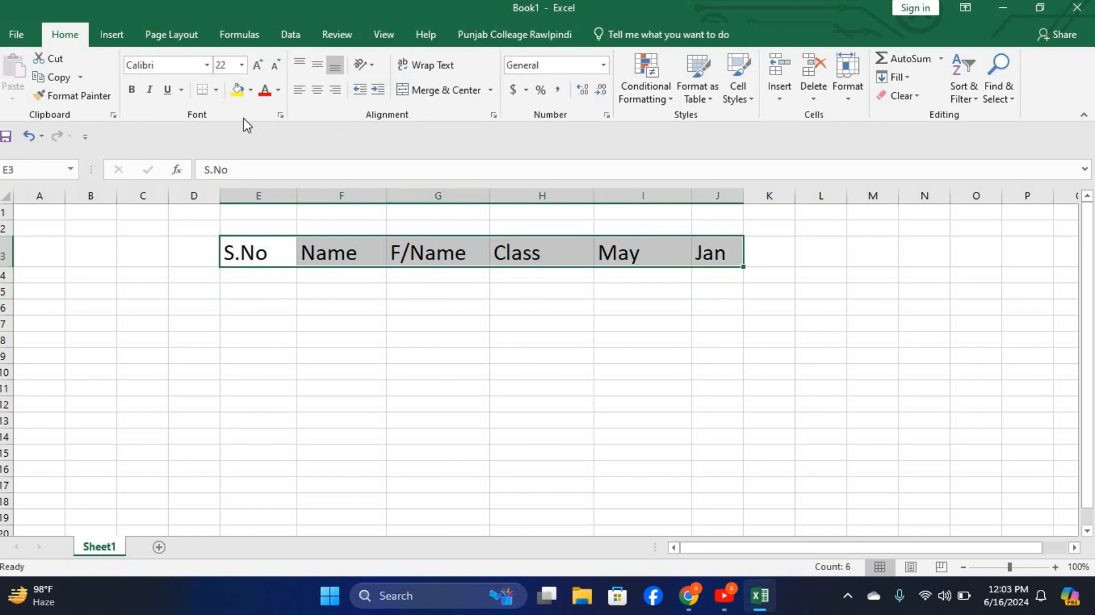
left_click(251, 91)
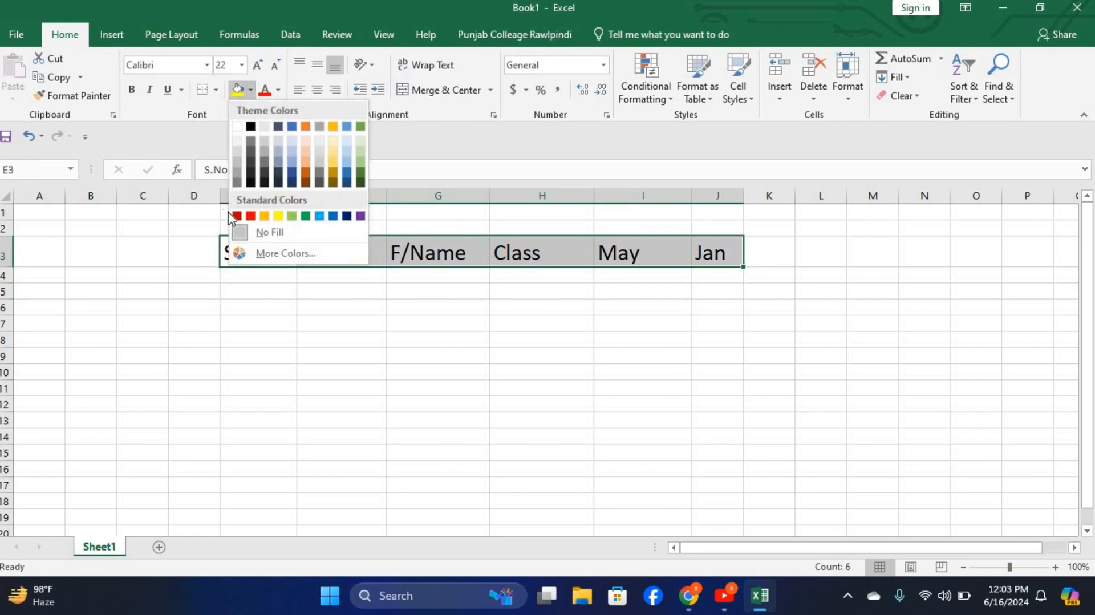
left_click(265, 217)
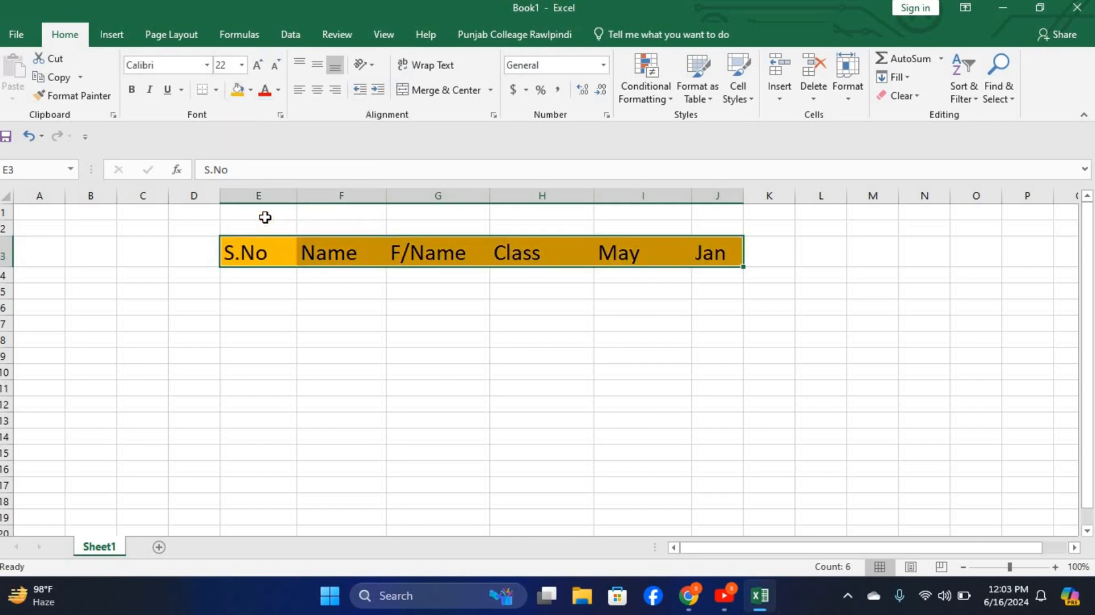
left_click(320, 89)
left_click(314, 308)
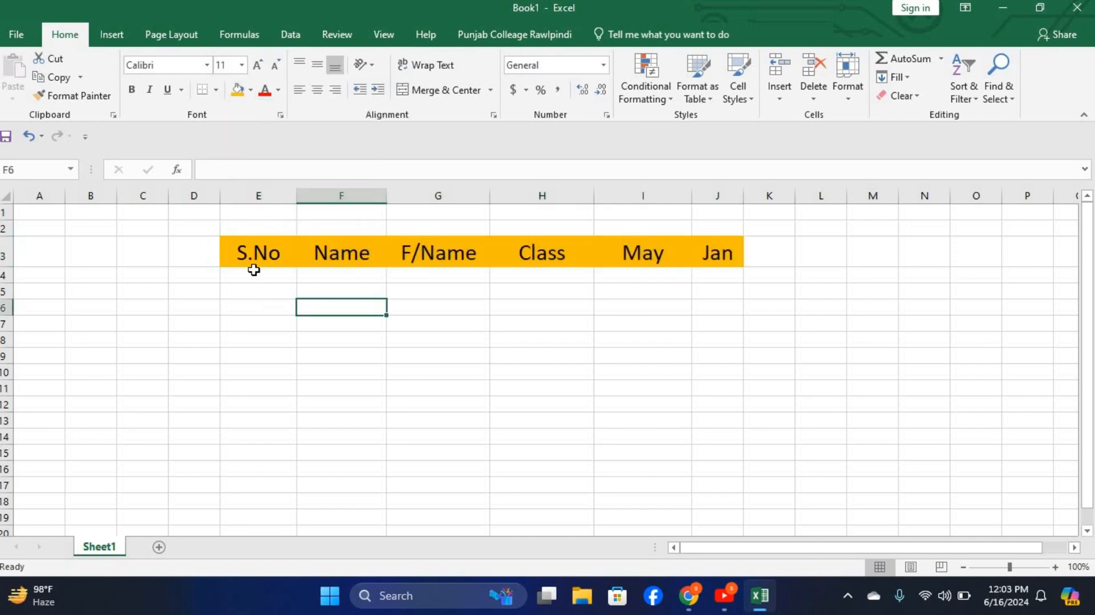
Apply thick outside borders around the whole heading row E3:J3
left_click(258, 253)
left_click(350, 311)
left_click_drag(244, 251, 708, 261)
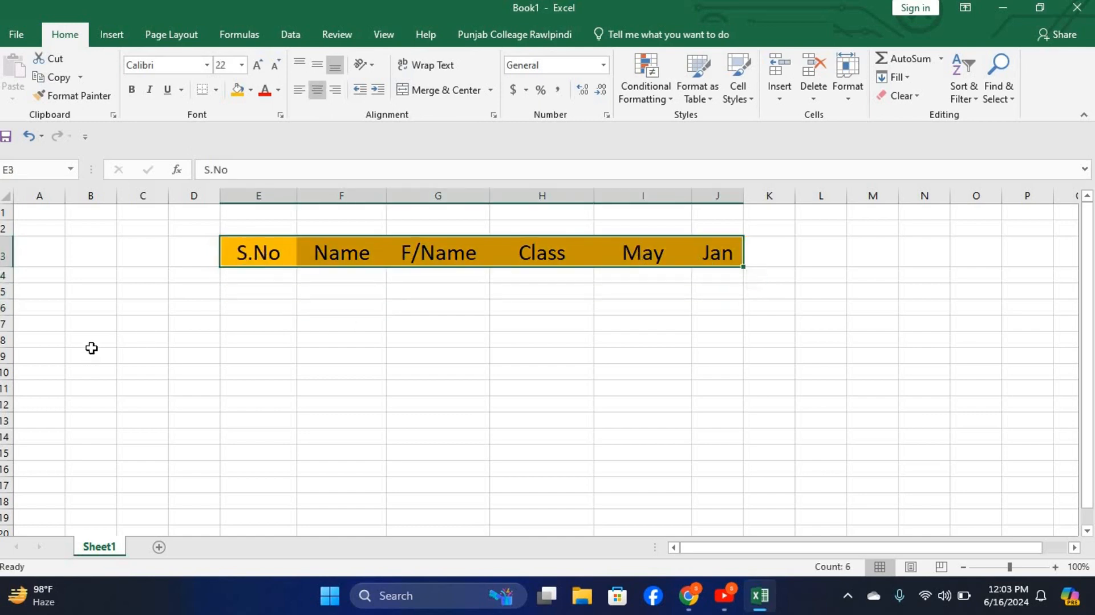
left_click(183, 91)
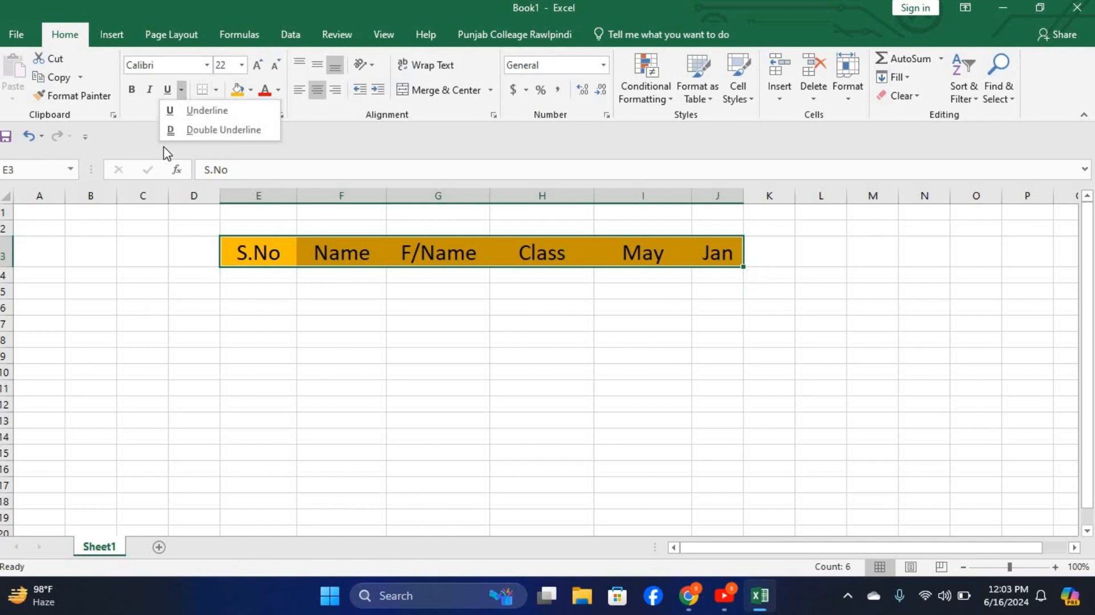
left_click(213, 94)
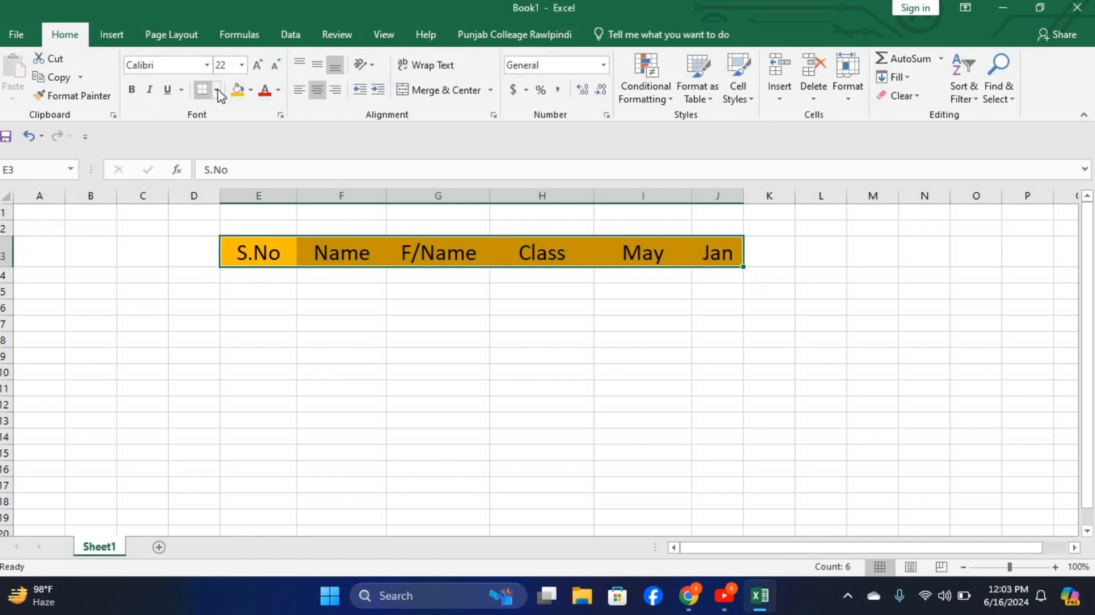
left_click(216, 92)
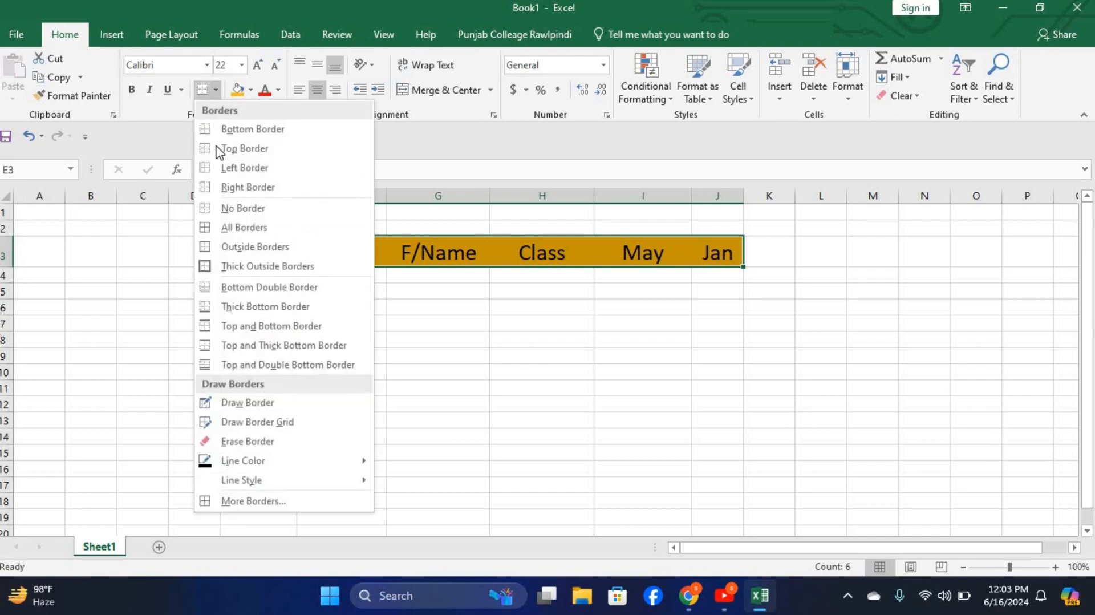
left_click(219, 266)
Give each heading cell from S.No to Jan its own thick outside border
left_click(225, 254)
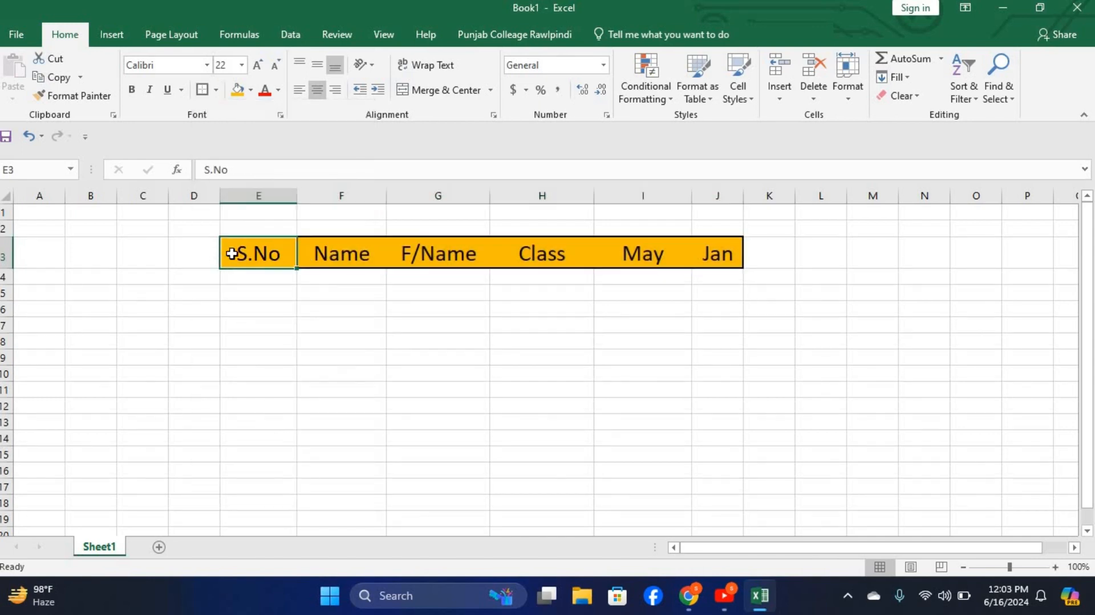
left_click(202, 90)
key("Right")
left_click(203, 89)
key("Right")
left_click(203, 90)
key("Right")
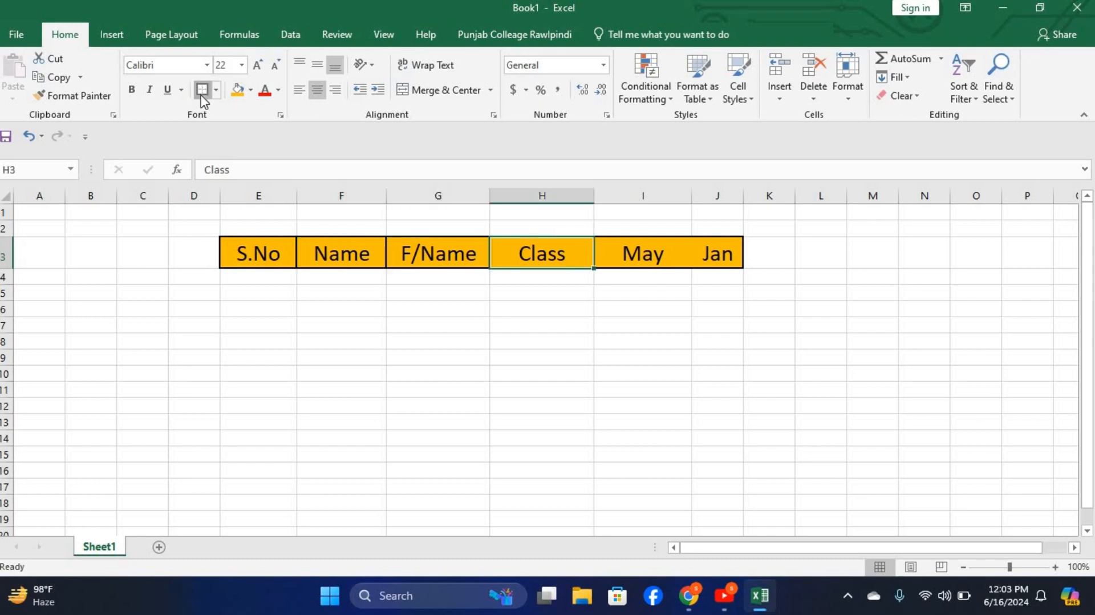
left_click(202, 90)
key("Right")
left_click(202, 89)
key("Right")
left_click(202, 90)
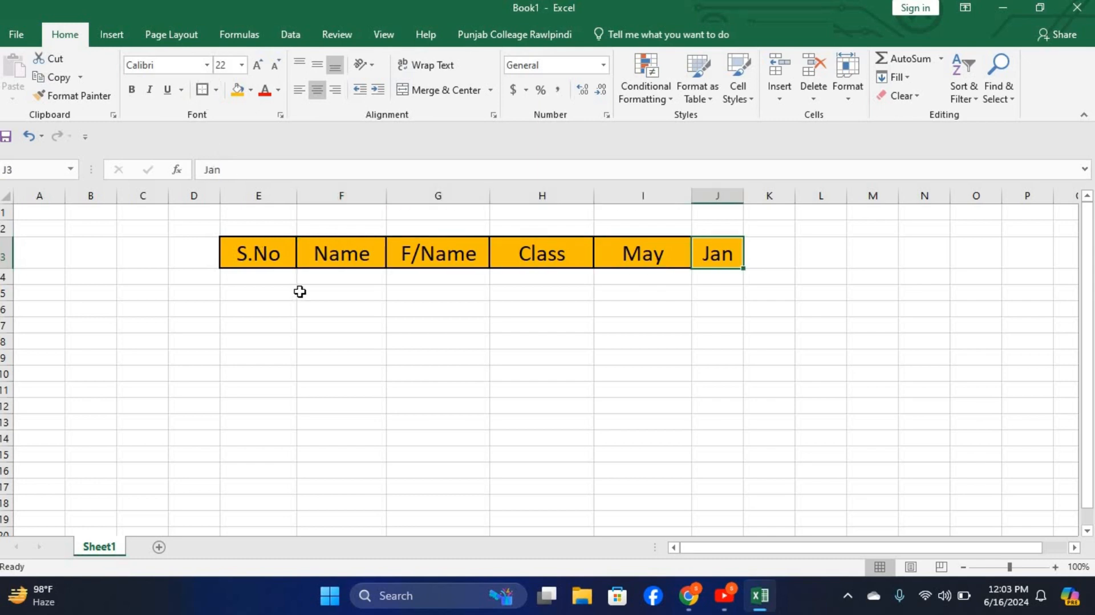
Enter the first two serial numbers, 1 and 2, in cells E4 and E5 under the S.No heading
left_click(277, 352)
left_click(235, 393)
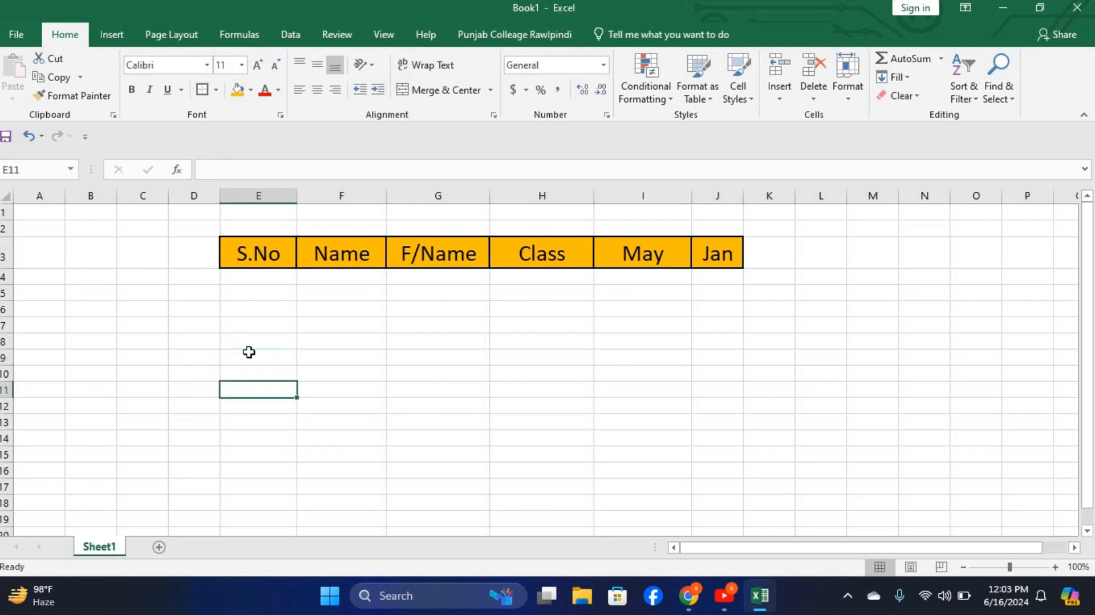
left_click(247, 277)
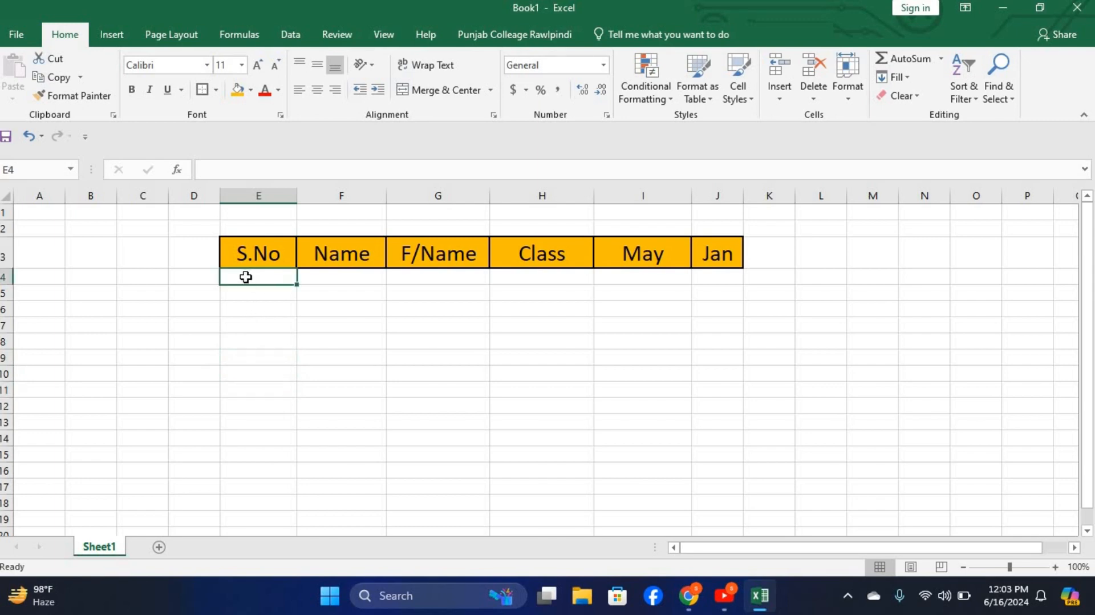
type("1")
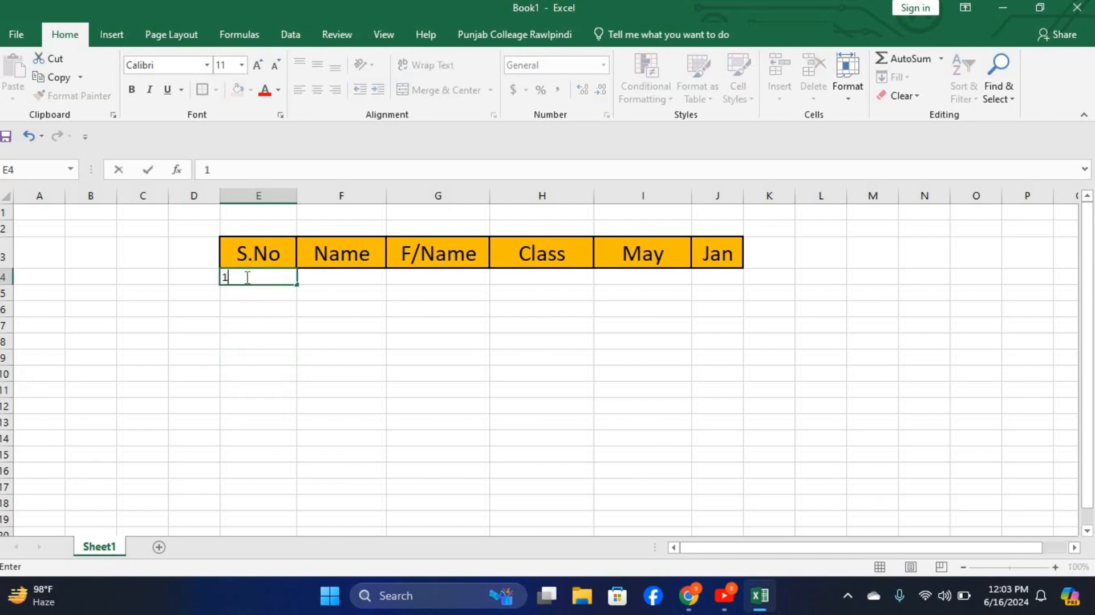
key("Return")
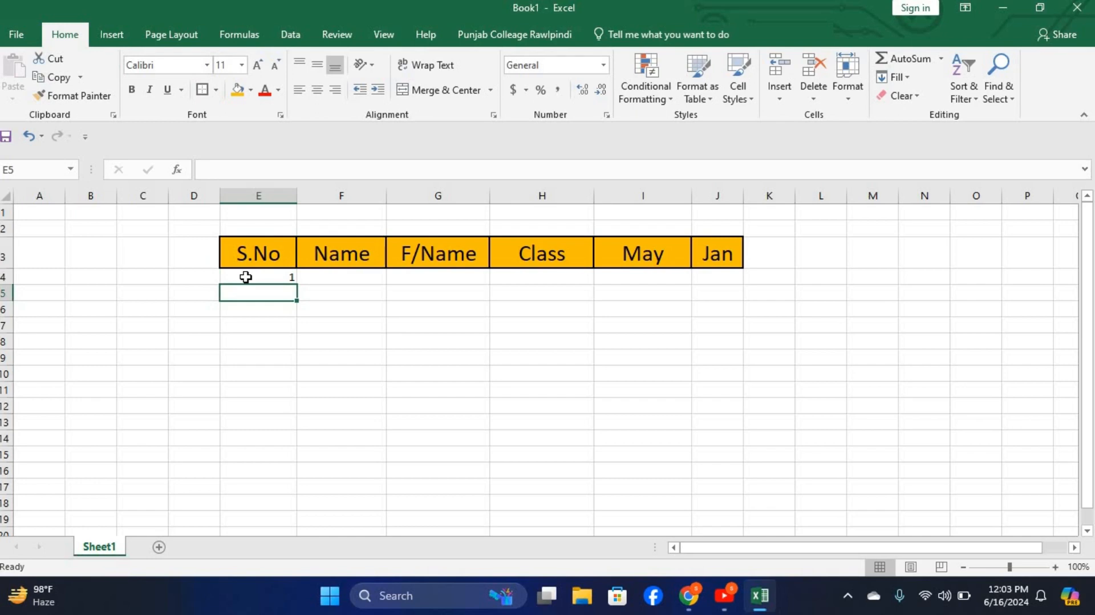
type("2")
key("Return")
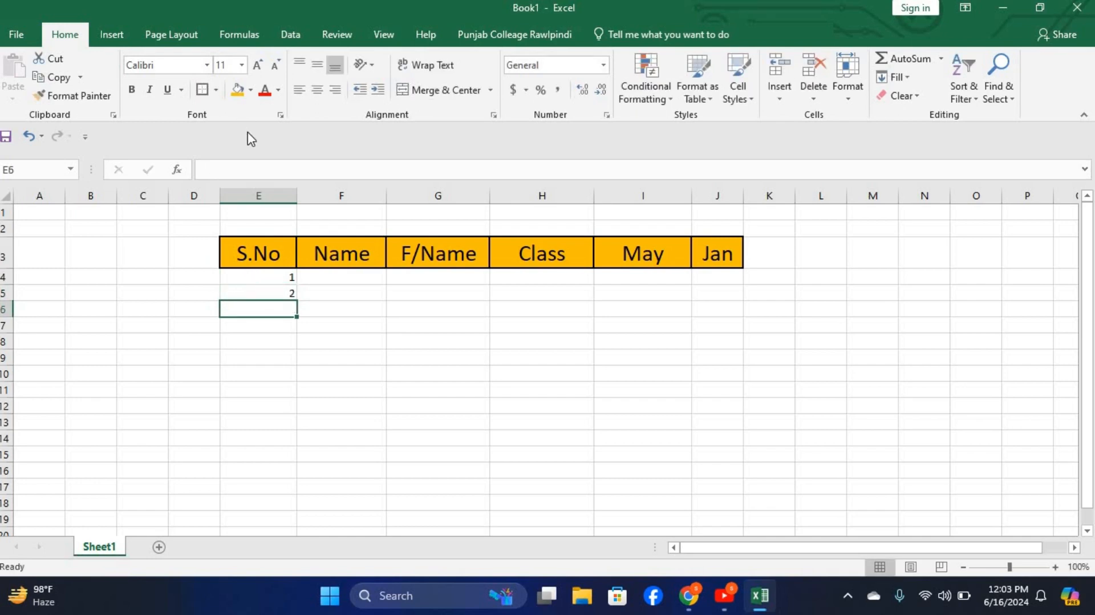
Extend the serial number series down to 9 in cell E12 and centre the numbers in E4:E12 horizontally
left_click(273, 277)
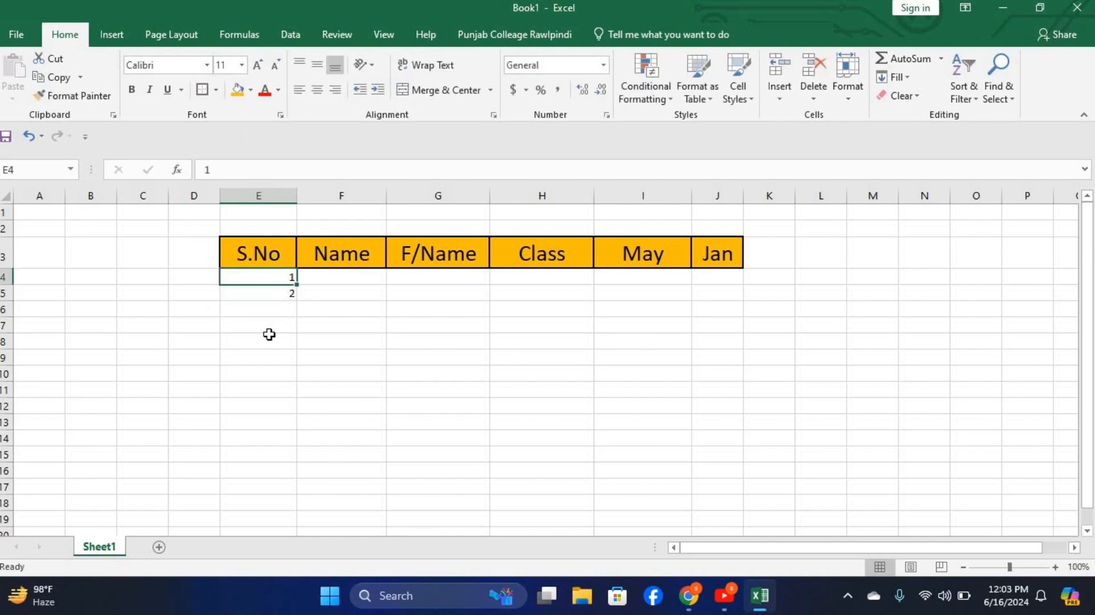
left_click(264, 320)
left_click(269, 275)
left_click_drag(275, 286, 289, 411)
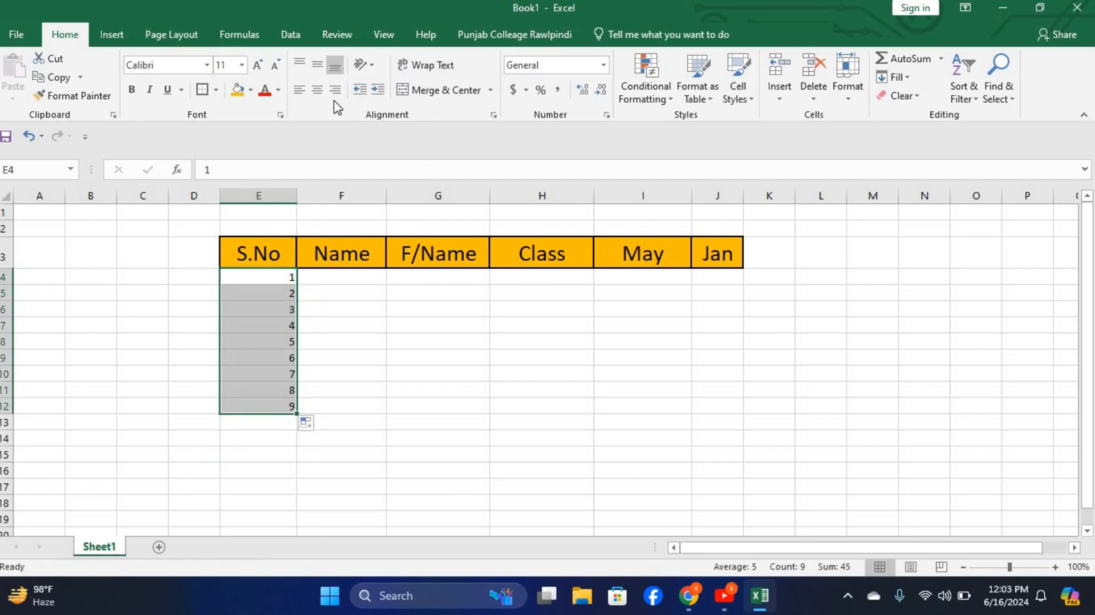
left_click(318, 90)
left_click(328, 308)
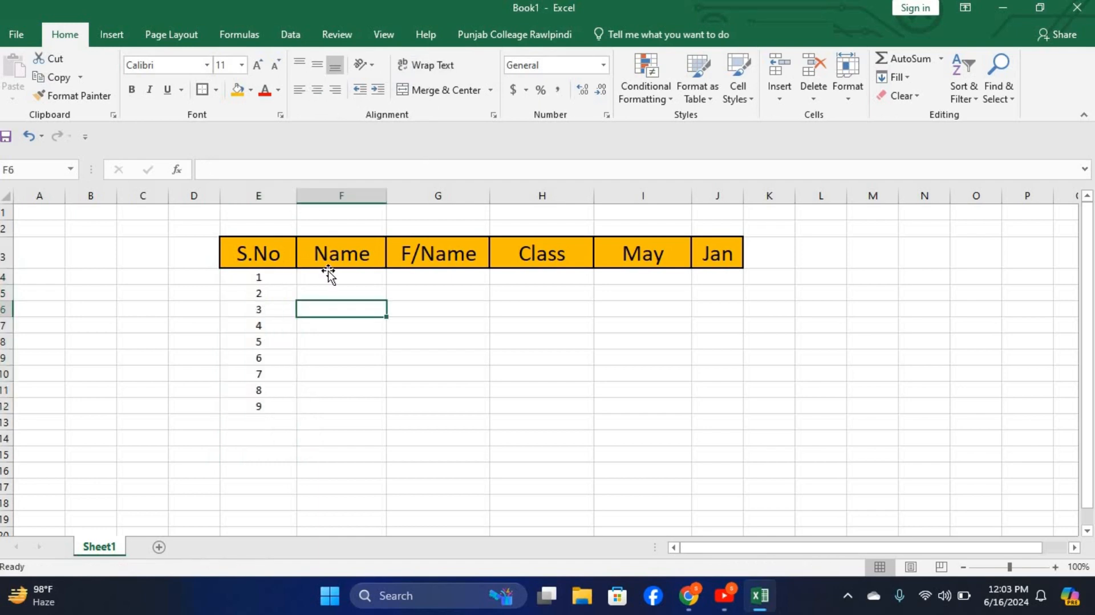
Enter the first three students' names in cells F4:F6 under the Name heading
left_click(330, 275)
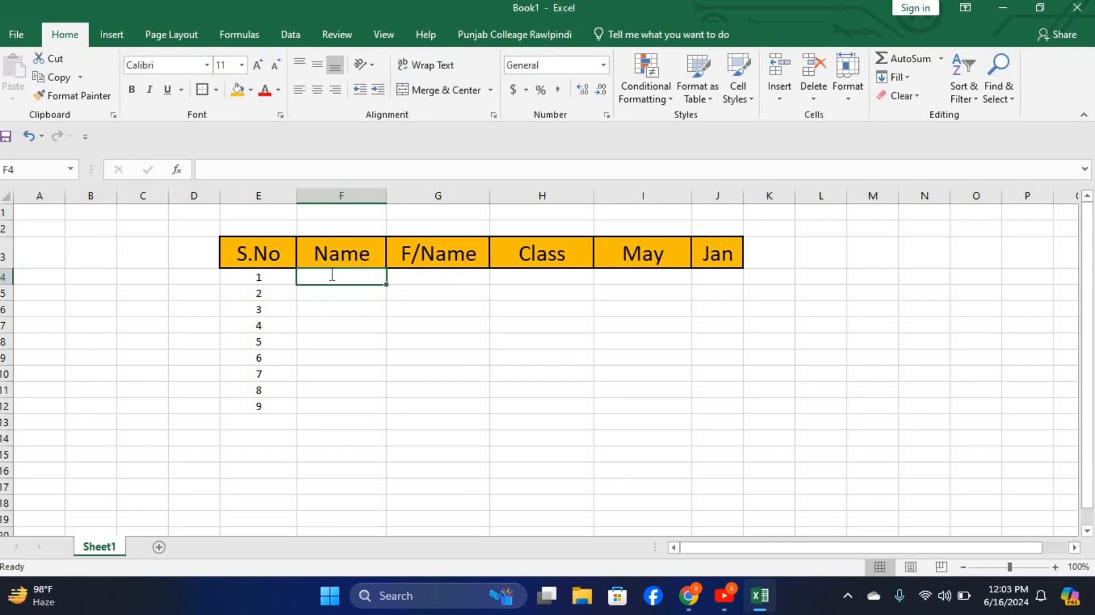
type("Shan")
key("Return")
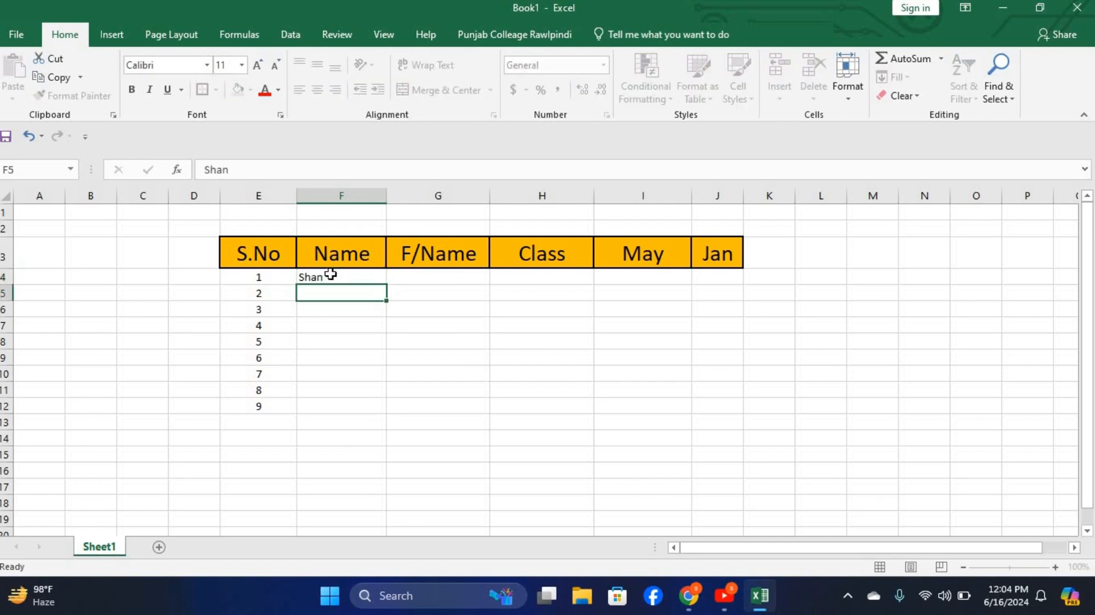
type("Ali")
key("Return")
type("Sha")
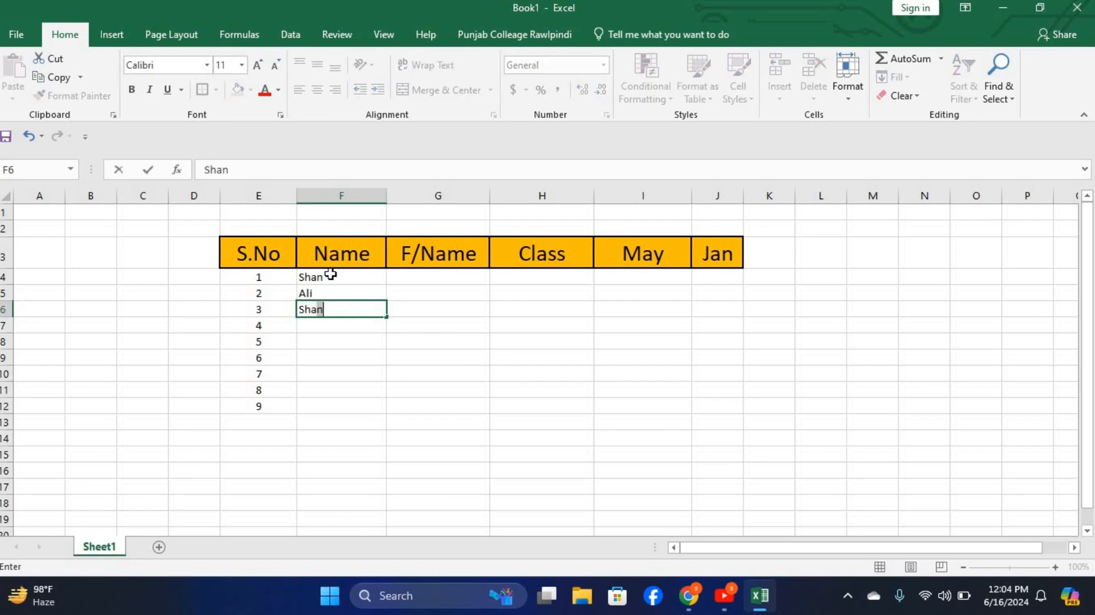
type("hid")
key("Return")
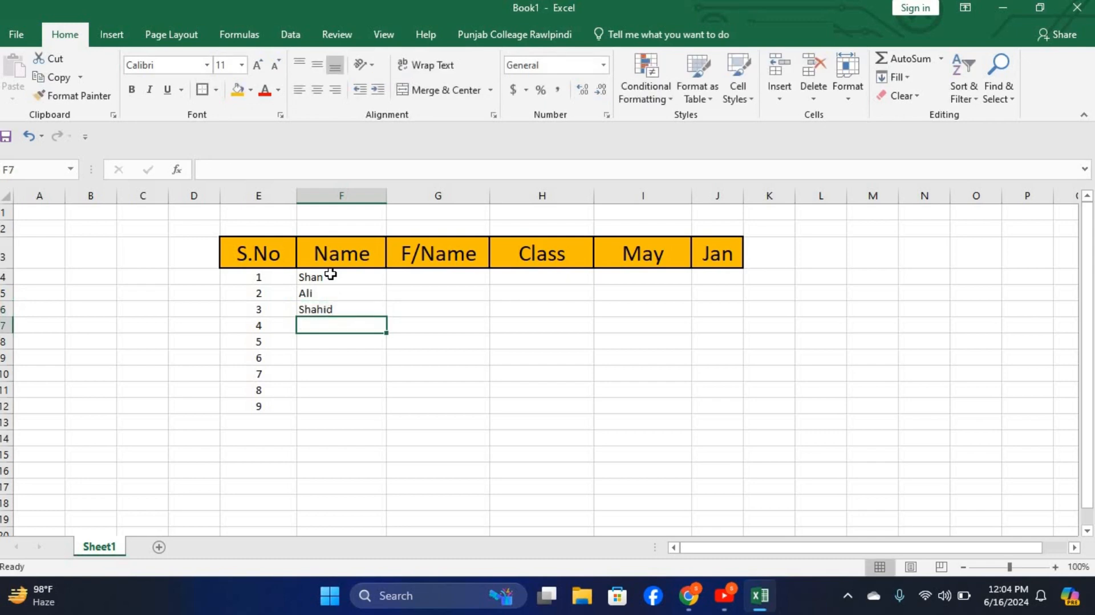
Enter the names of students 4 to 6 in cells F7:F9
type("Dani")
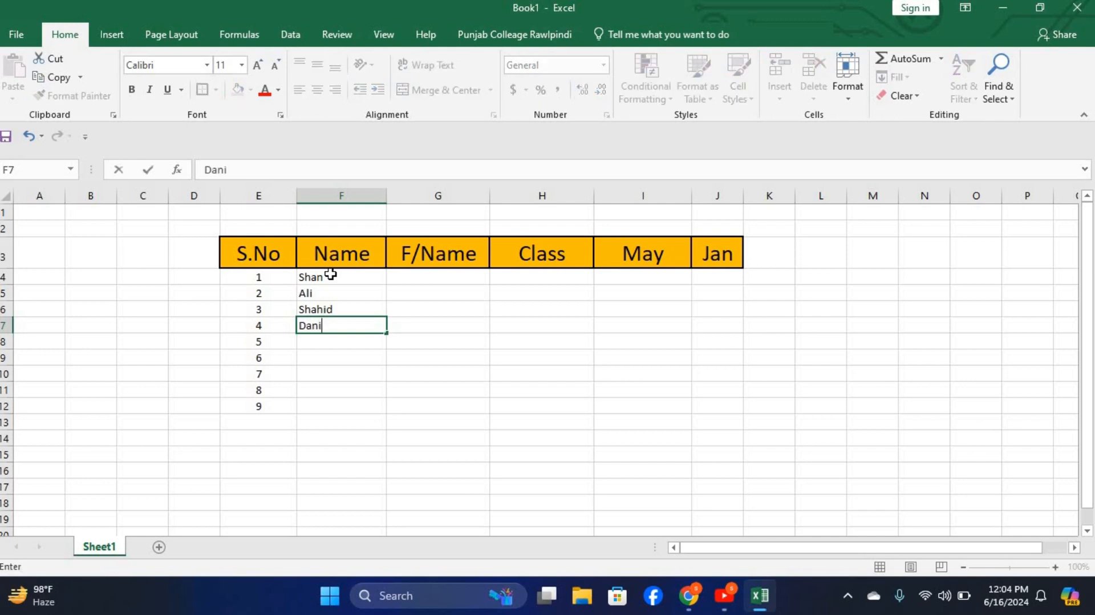
type("yal")
key("Return")
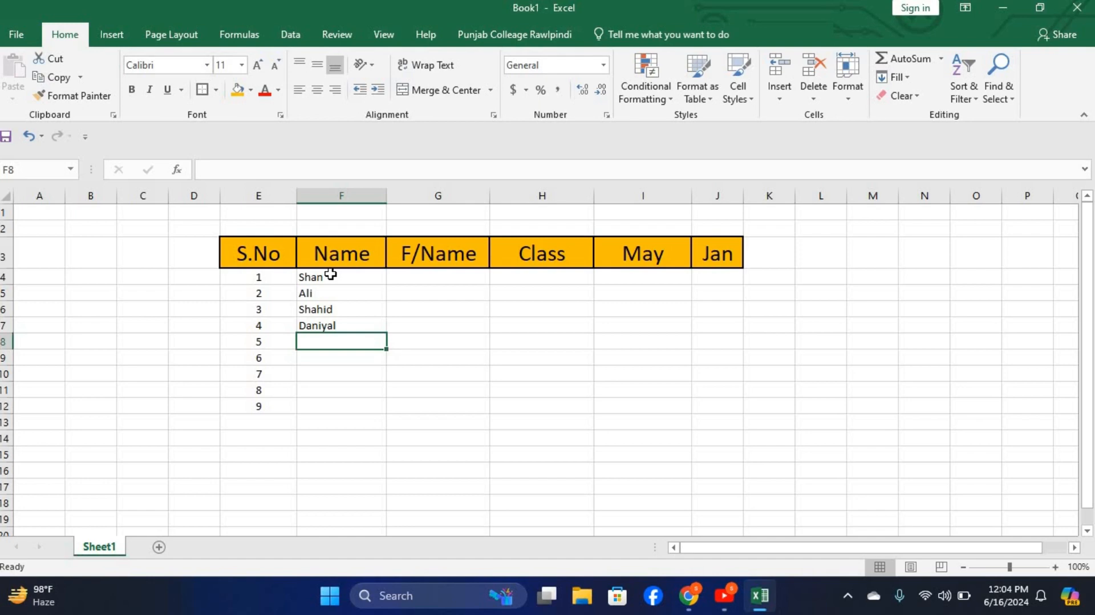
type("Ja")
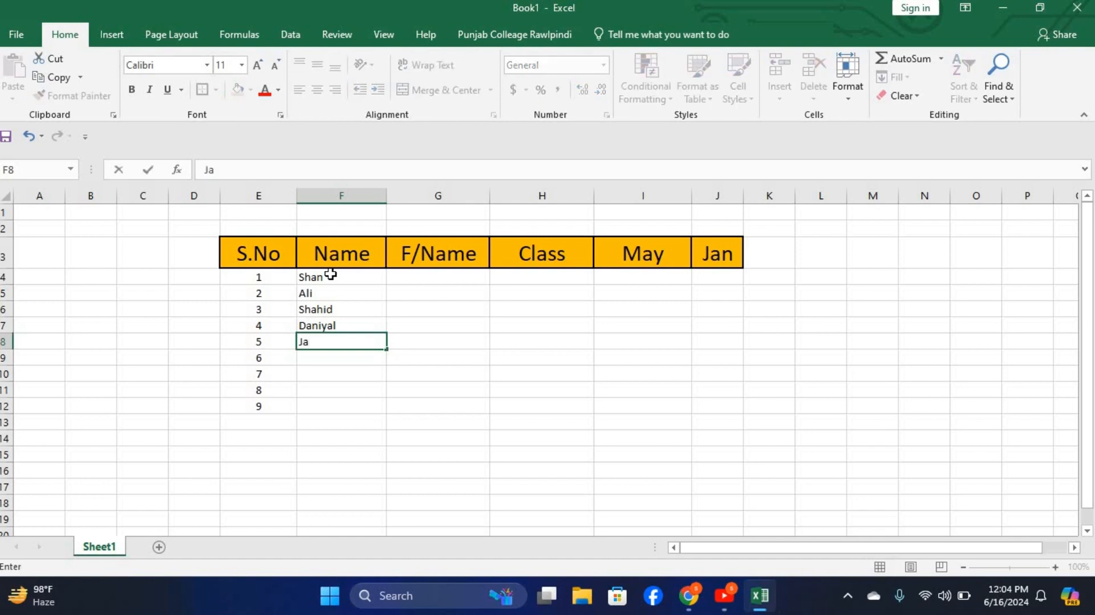
type("doon")
key("Return")
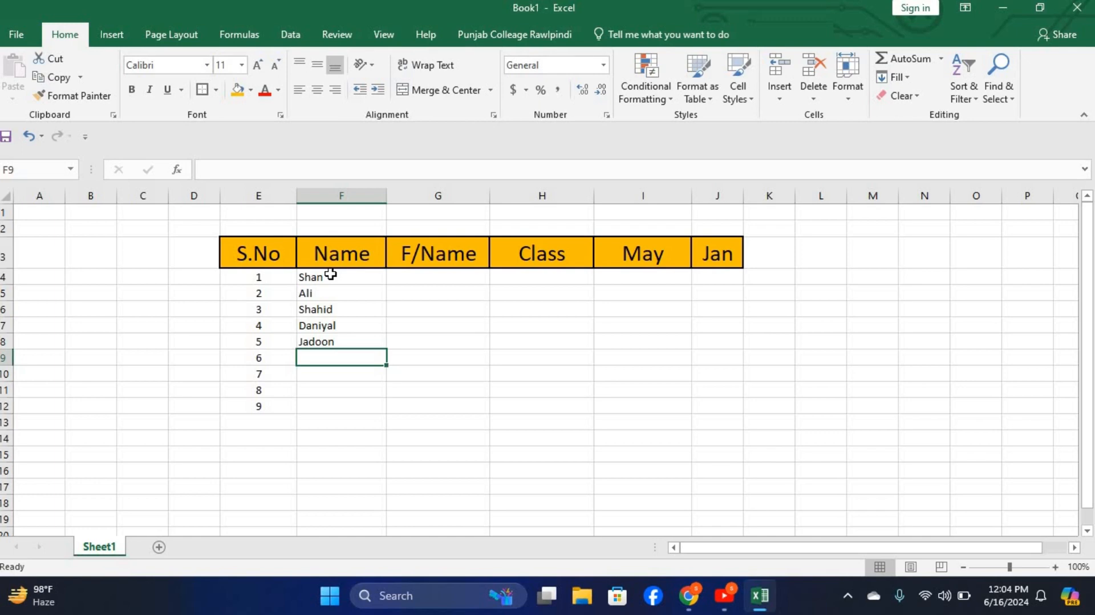
type("Bilsl")
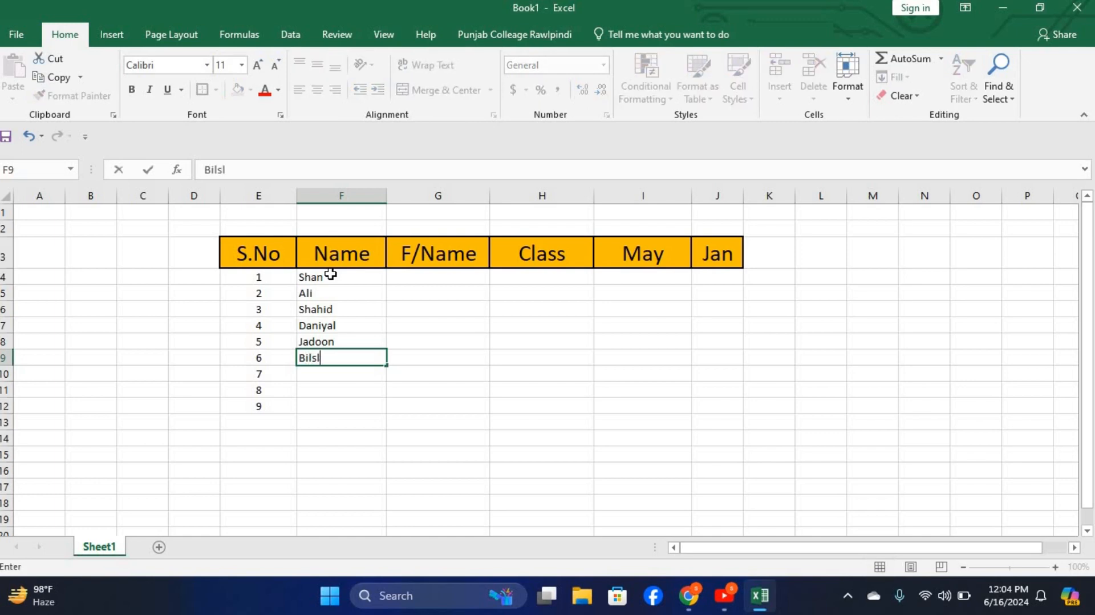
key("BackSpace")
key("BackSpace")
type("all")
key("BackSpace")
type("l")
key("Return")
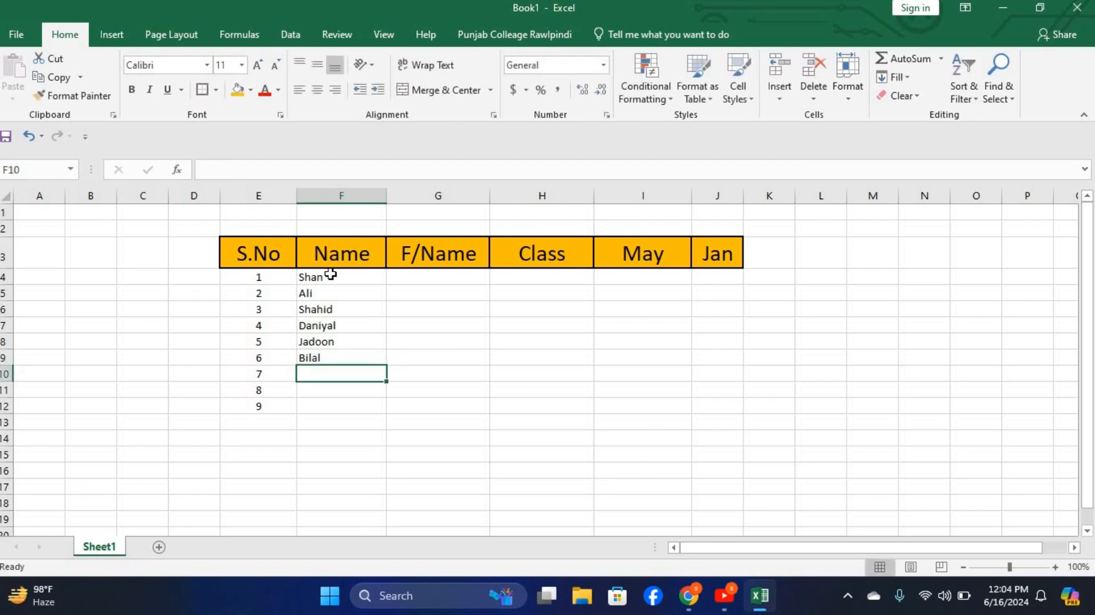
Complete the Name column with the names of students 7 to 9 in cells F10:F12
type("Moiz")
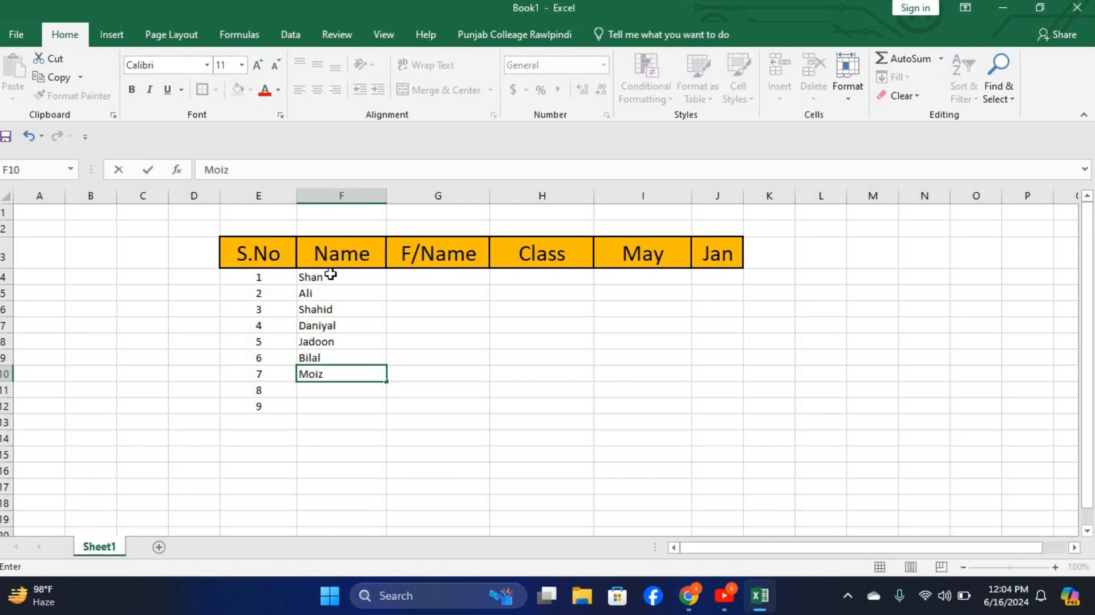
key("Return")
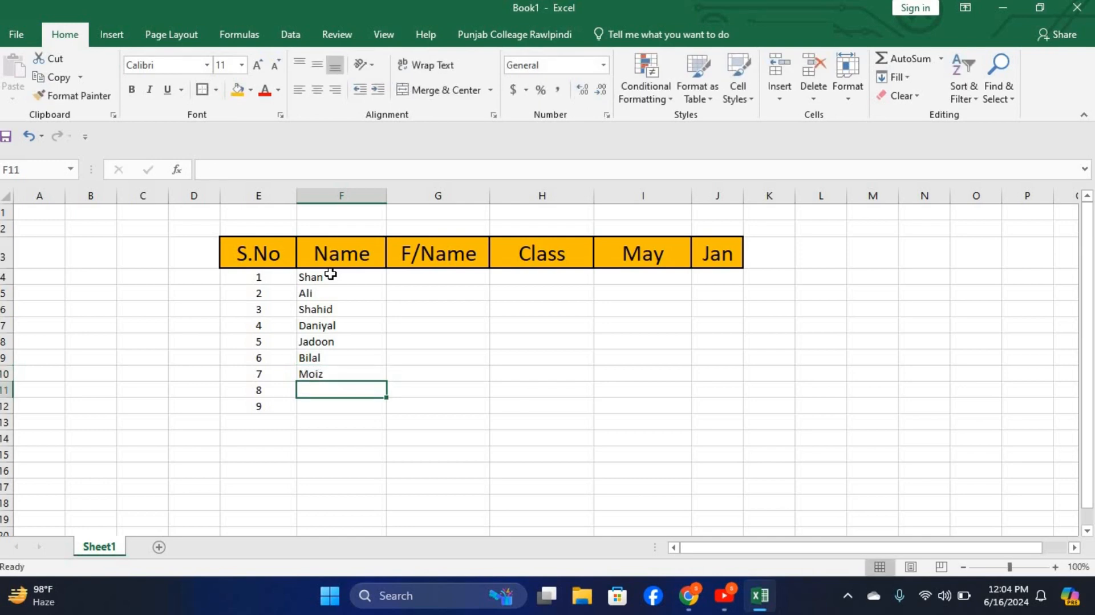
type("Khan")
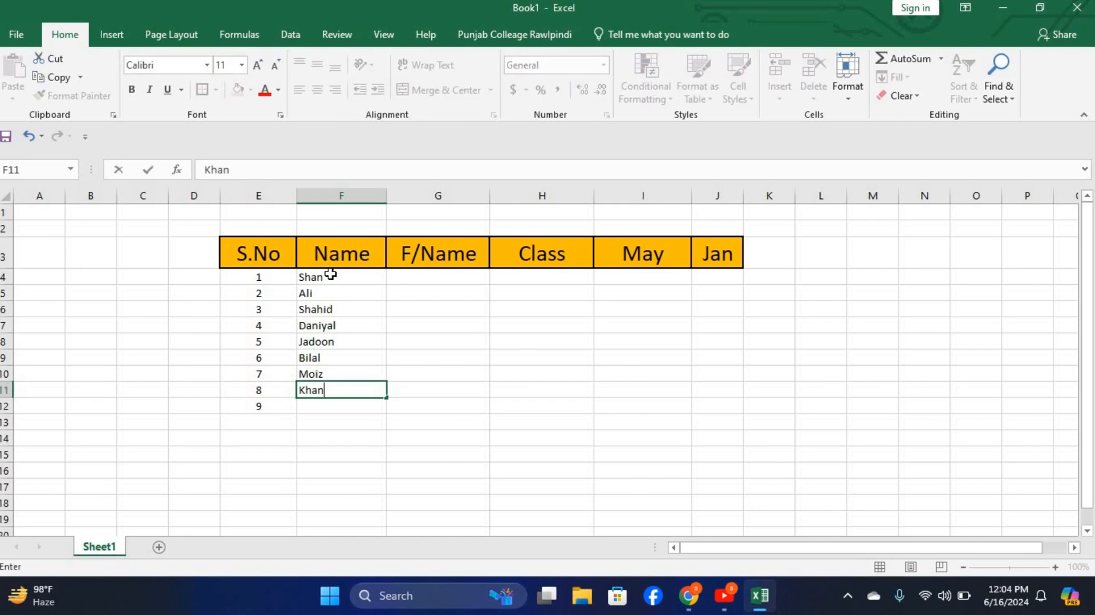
key("Return")
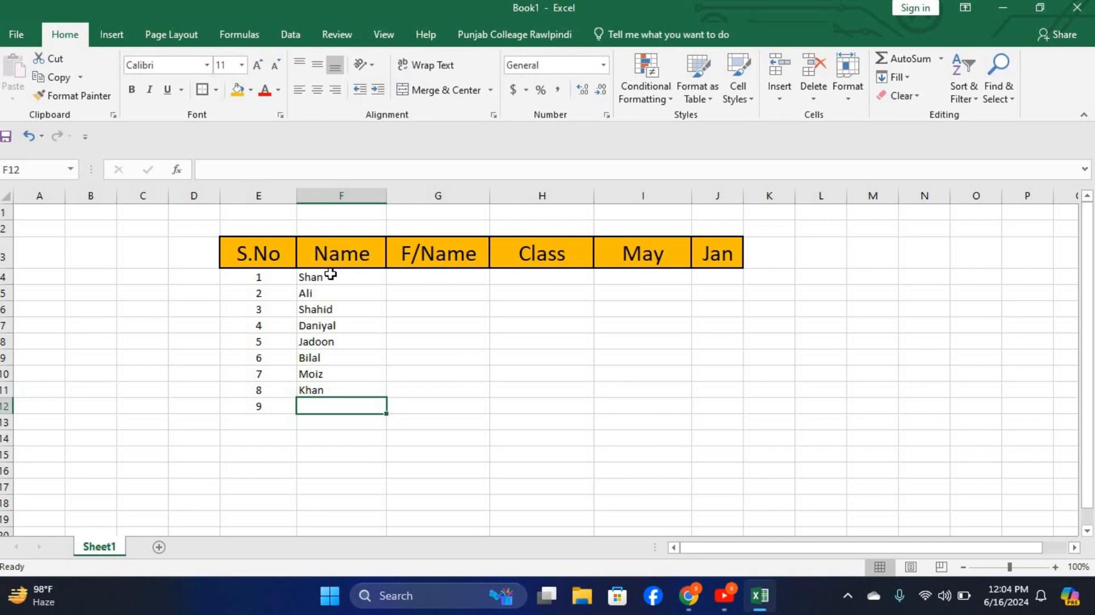
type("Muje")
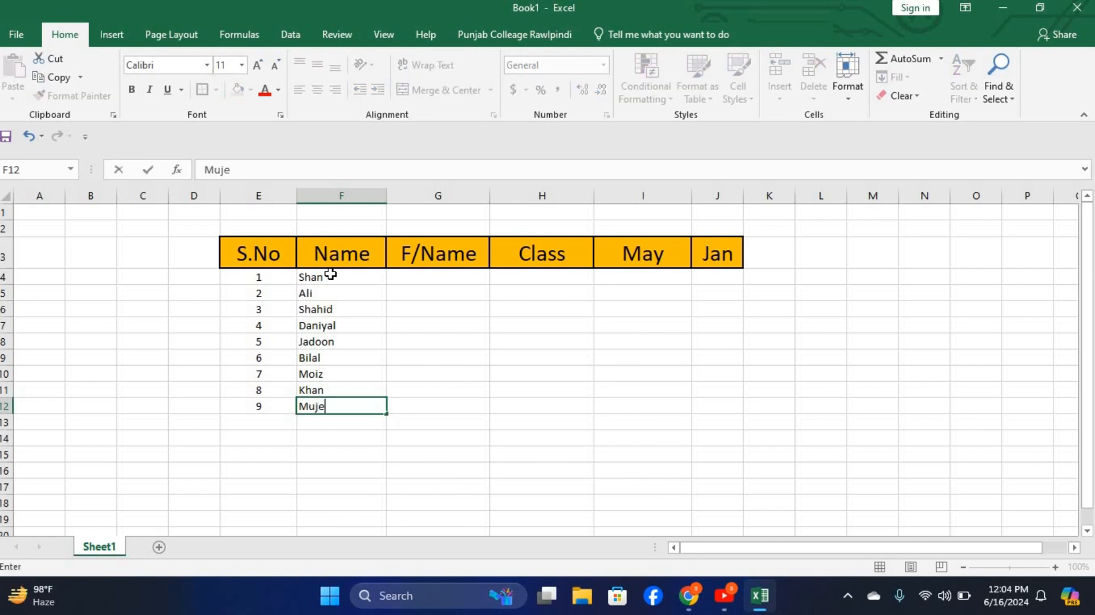
type("ed")
key("Return")
key("Return")
key("Return")
key("Return")
key("Return")
key("Return")
Enter the father's name for student 1 in G4 and copy it down the F/Name column to G12
left_click(447, 278)
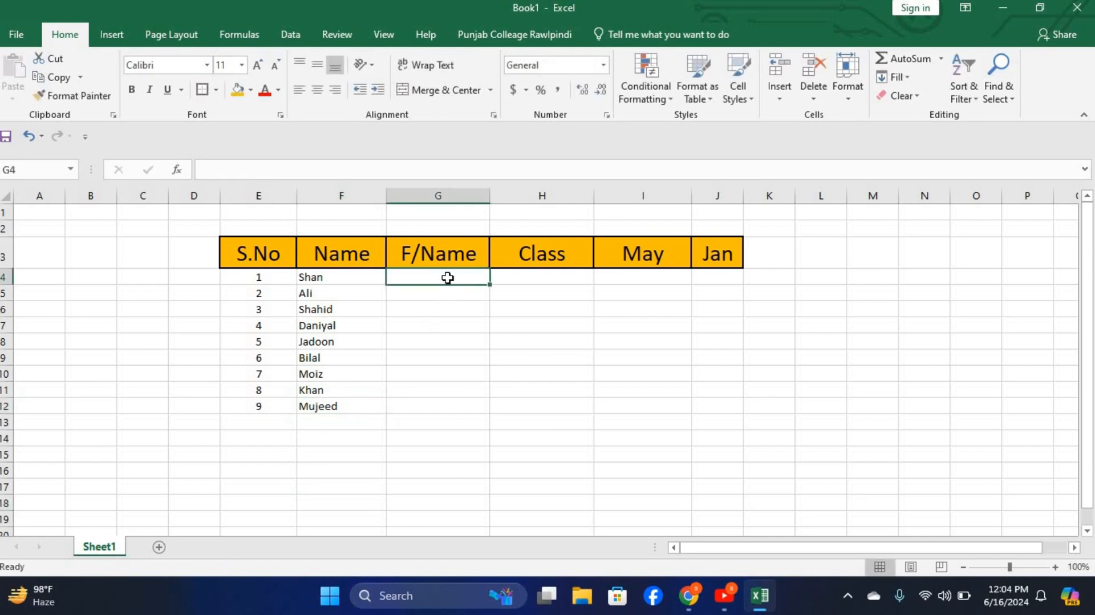
type("G")
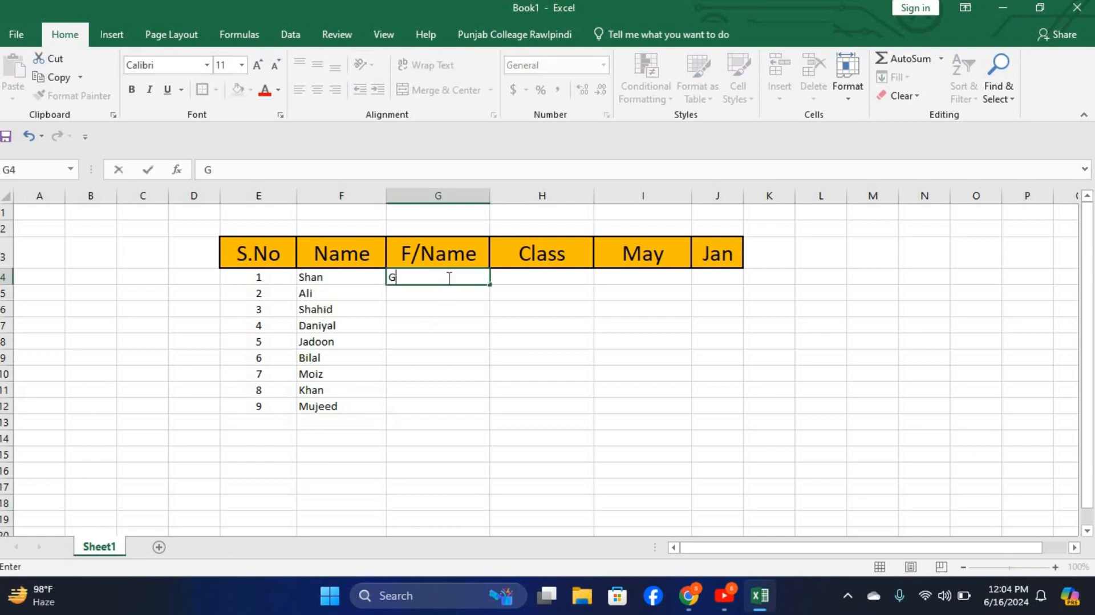
type("ulamm Abb")
type("as")
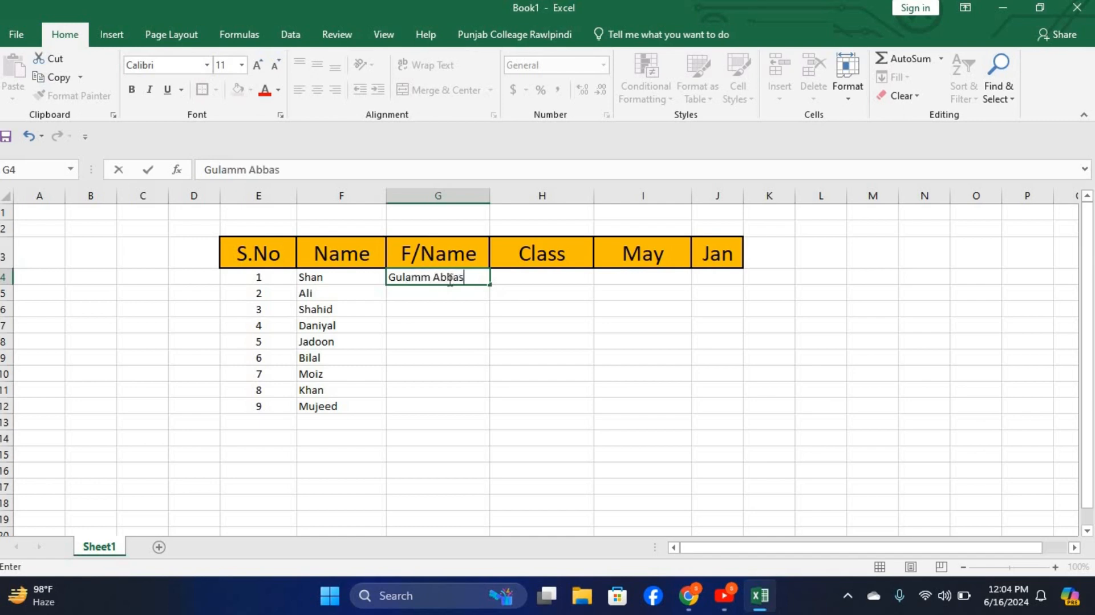
left_click(437, 371)
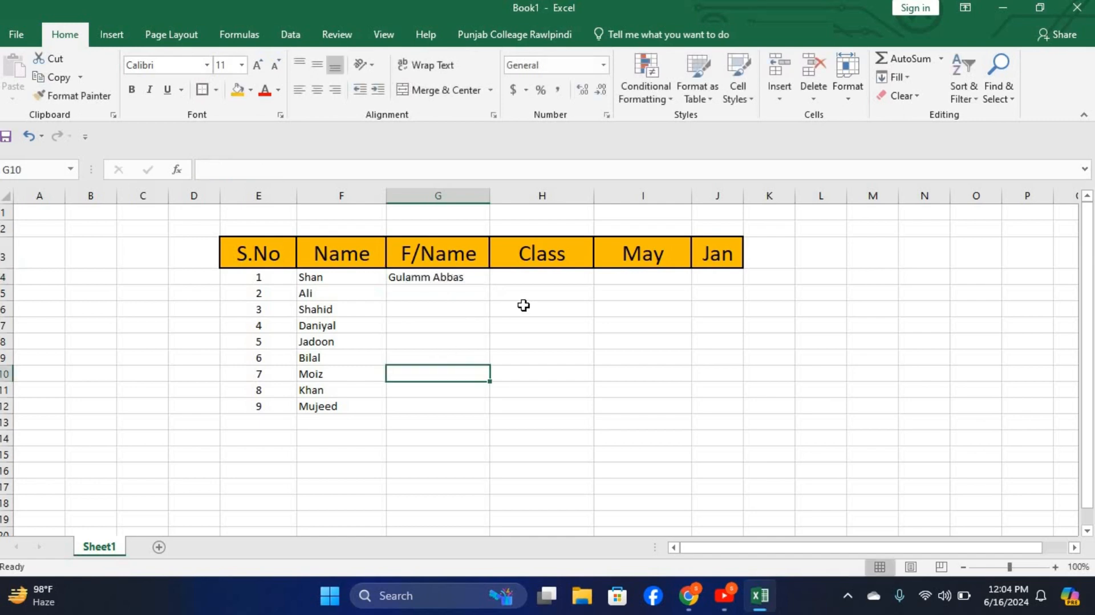
left_click(457, 277)
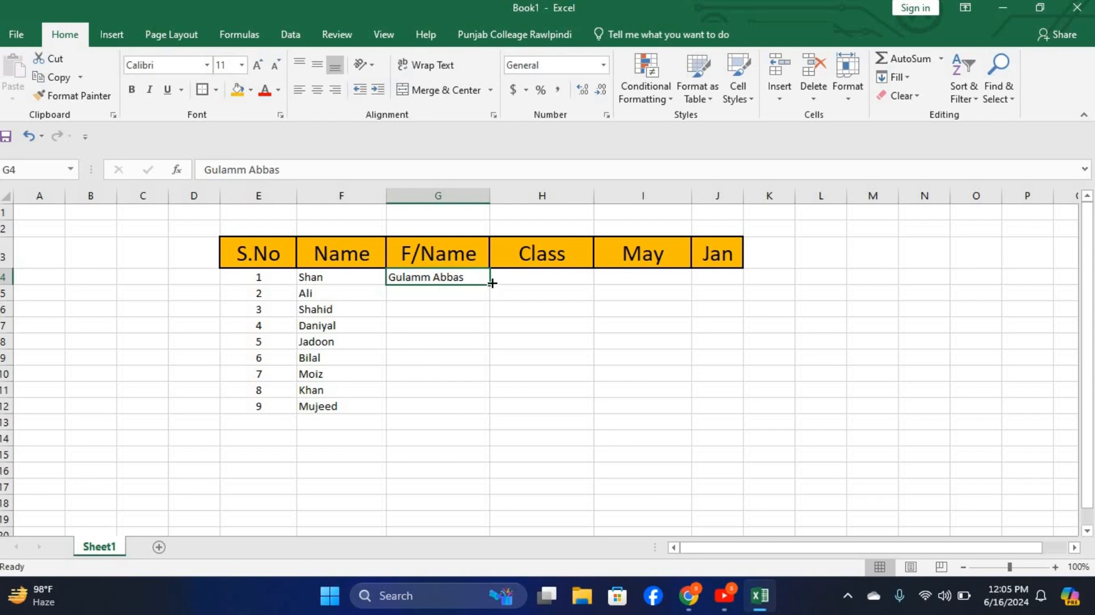
left_click_drag(493, 283, 494, 412)
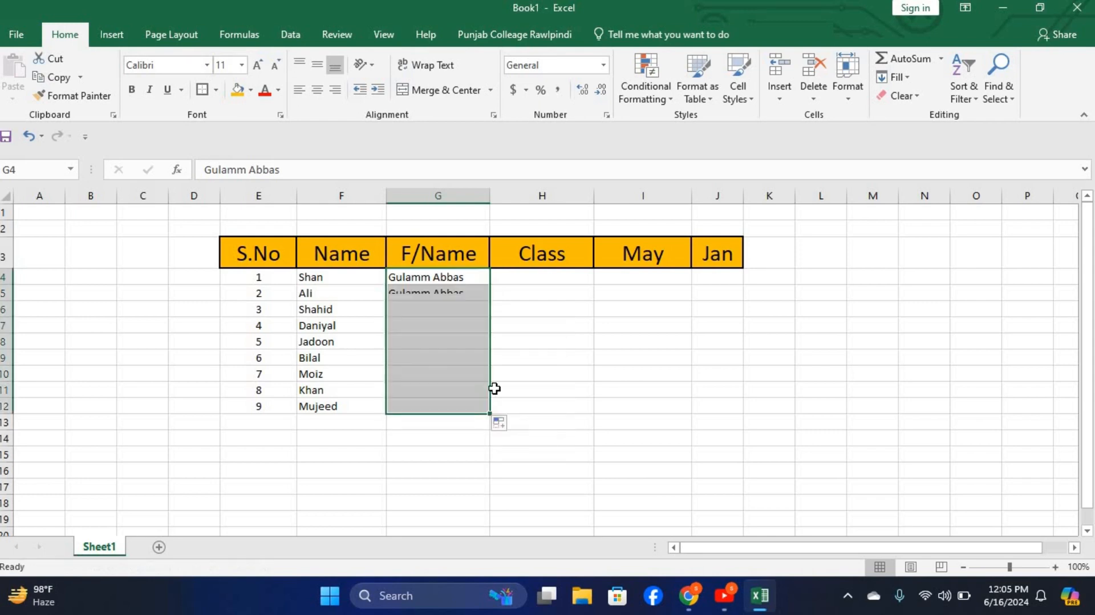
Enter the classes ICS, FA.IT and BA for the first three students in cells H4:H6
left_click(520, 279)
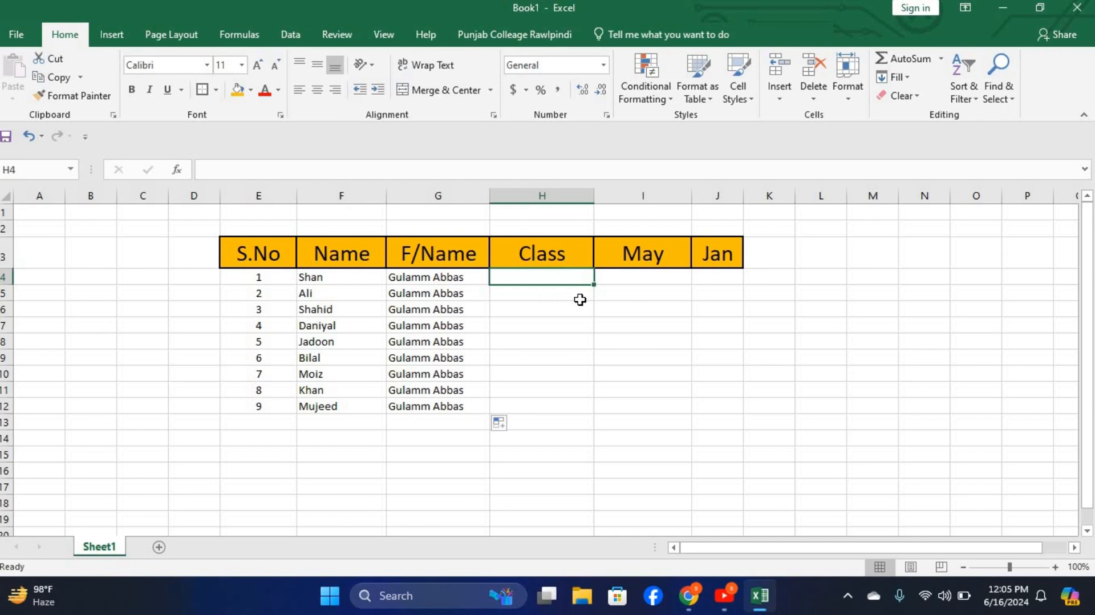
type("ICS")
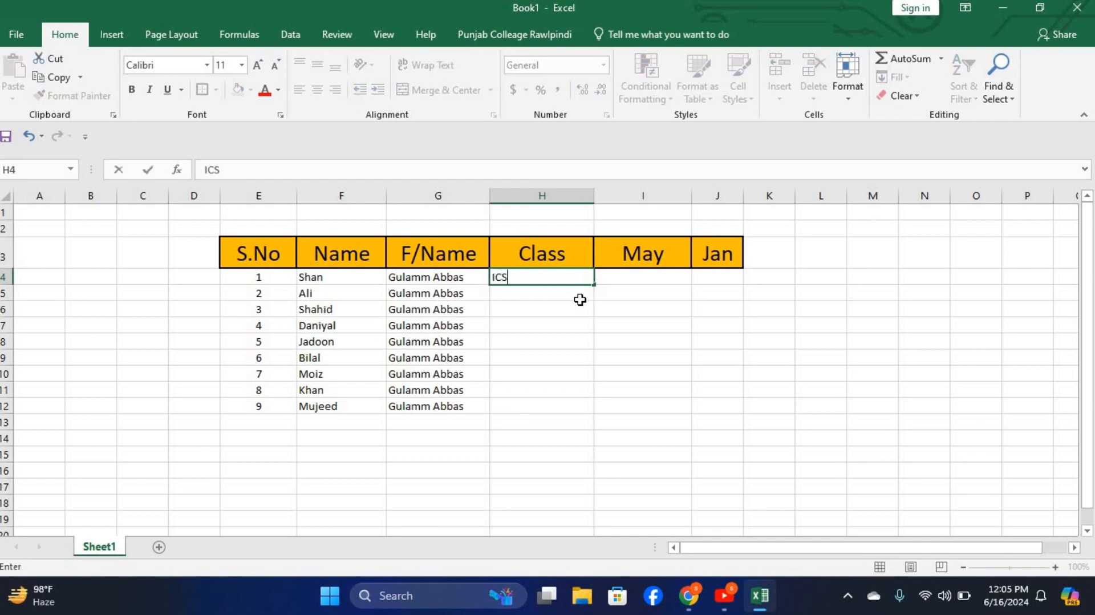
key("Return")
type("FA.IT")
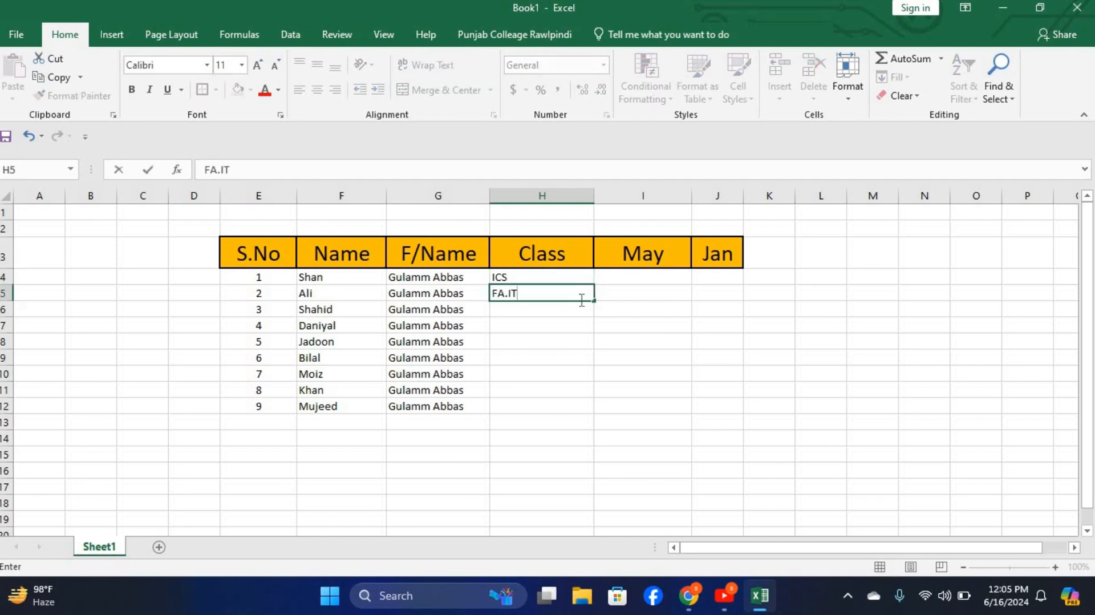
key("Return")
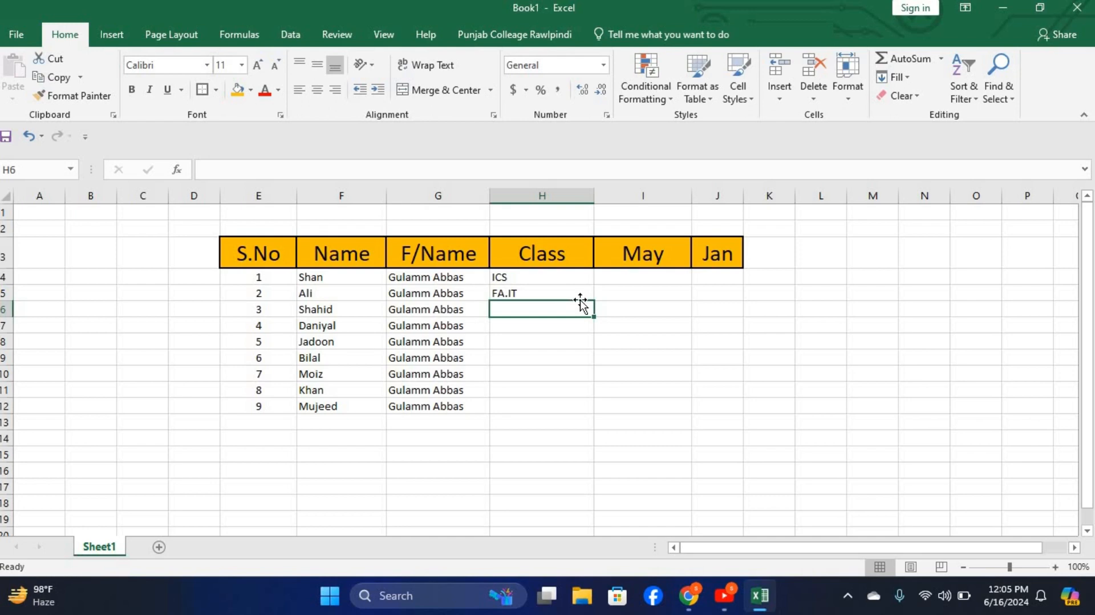
type("BA")
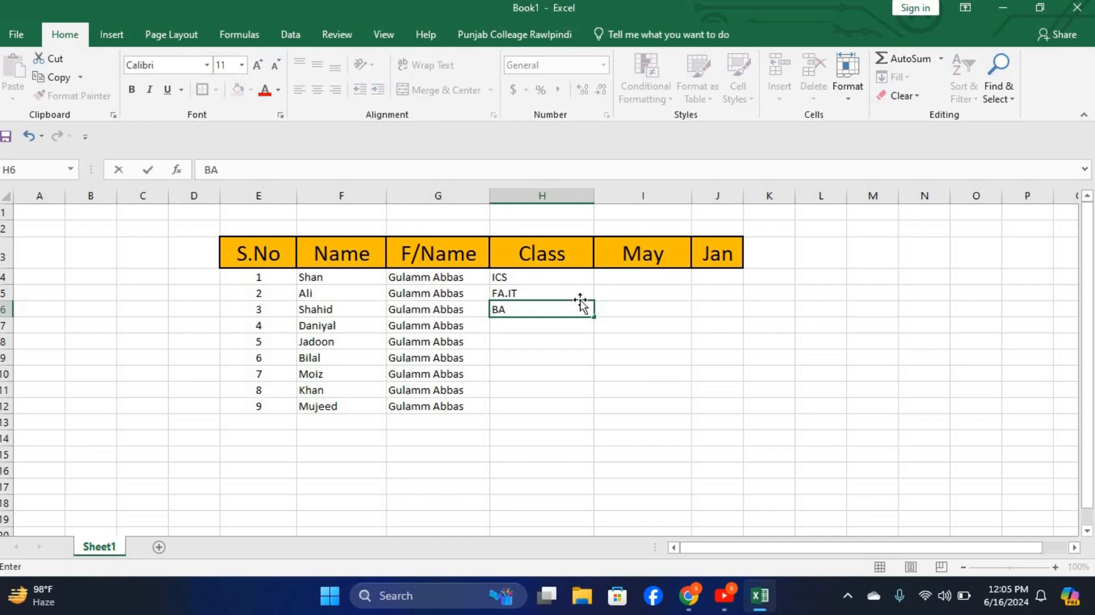
key("Return")
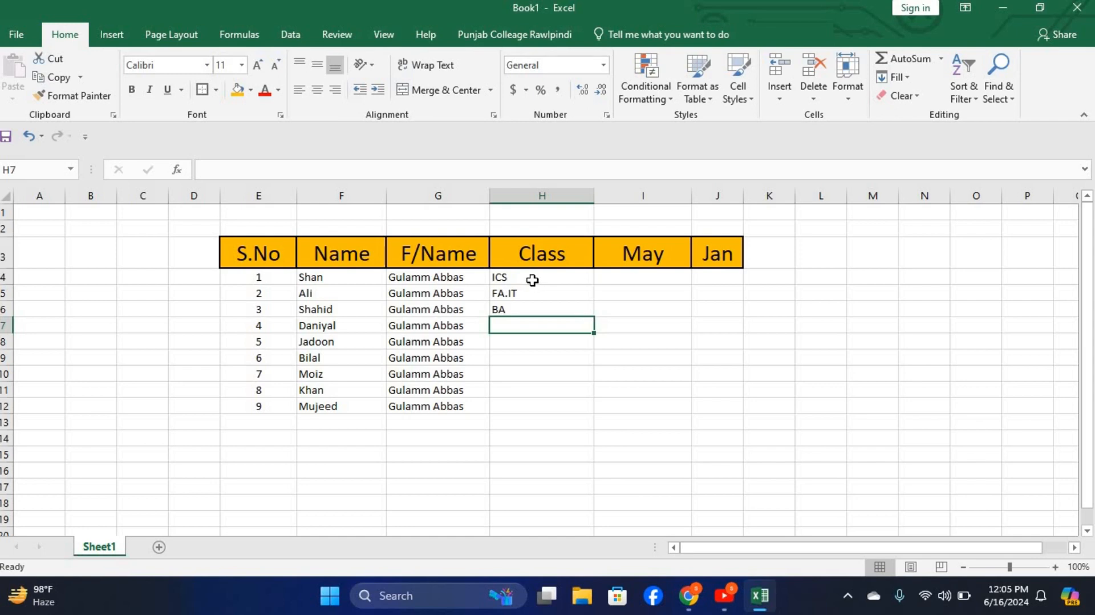
Extend the ICS, FA.IT, BA class sequence down to H12 and enter 1000 in I4 as the first student's May value
left_click_drag(532, 280, 594, 411)
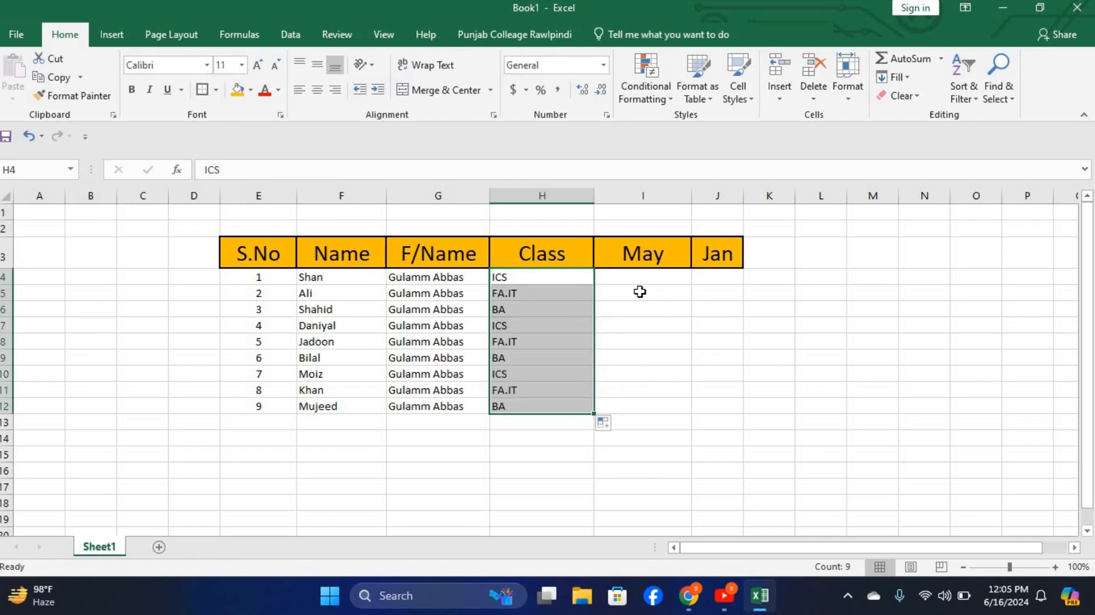
left_click(634, 279)
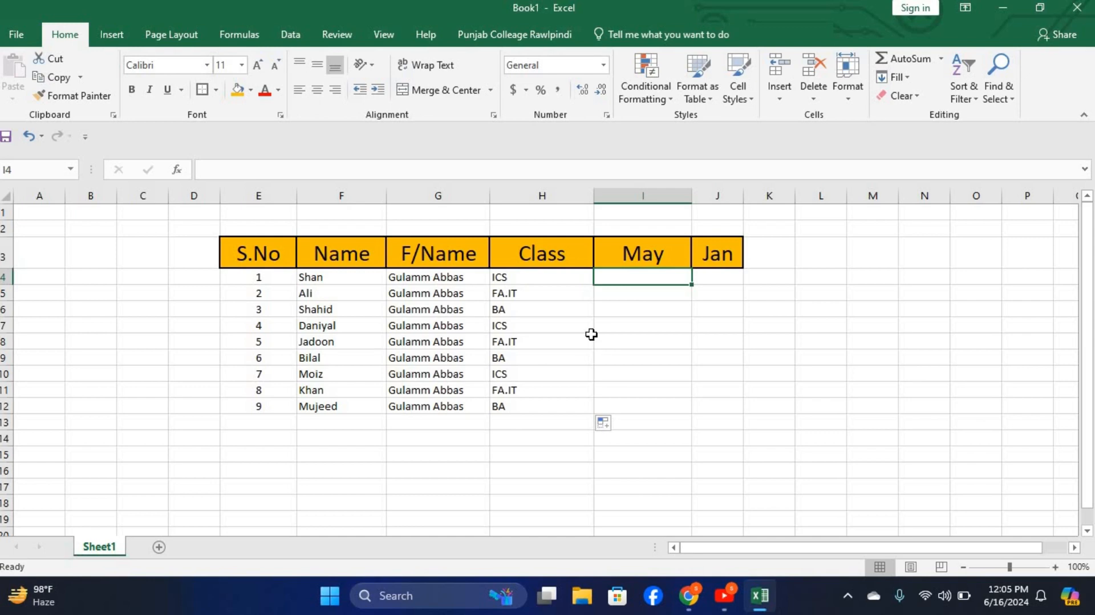
type("1")
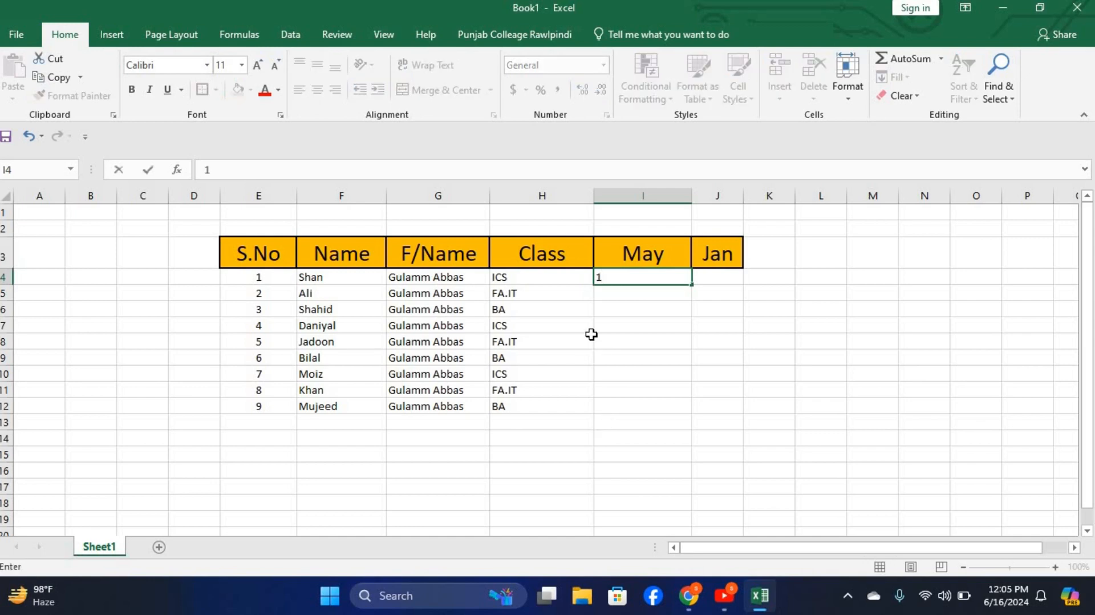
type("000")
Set the first student's Jan value in J4 to 700
left_click(721, 281)
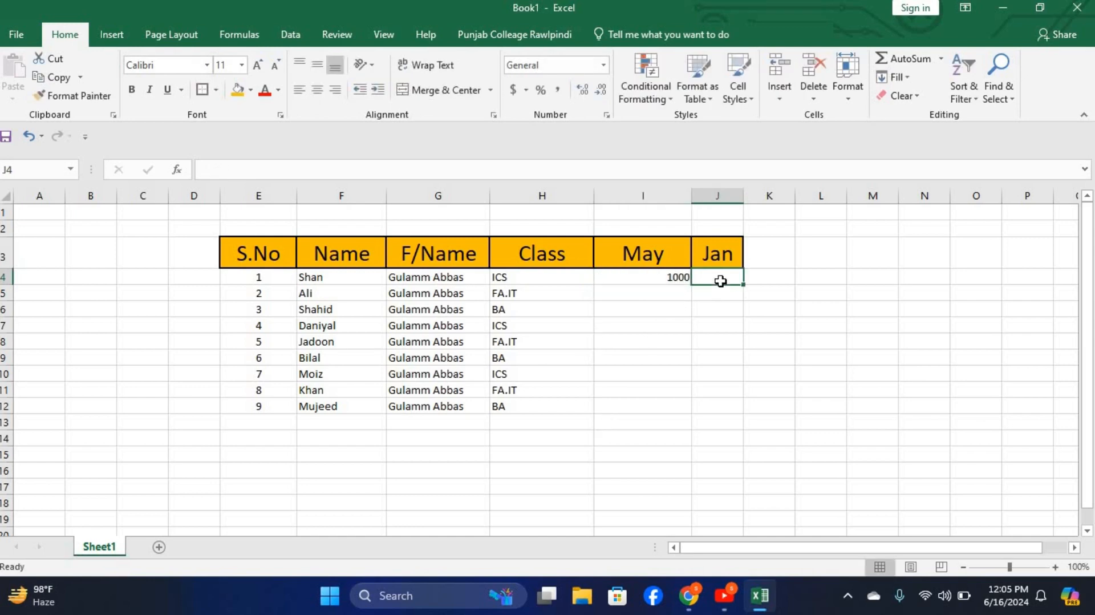
type("1")
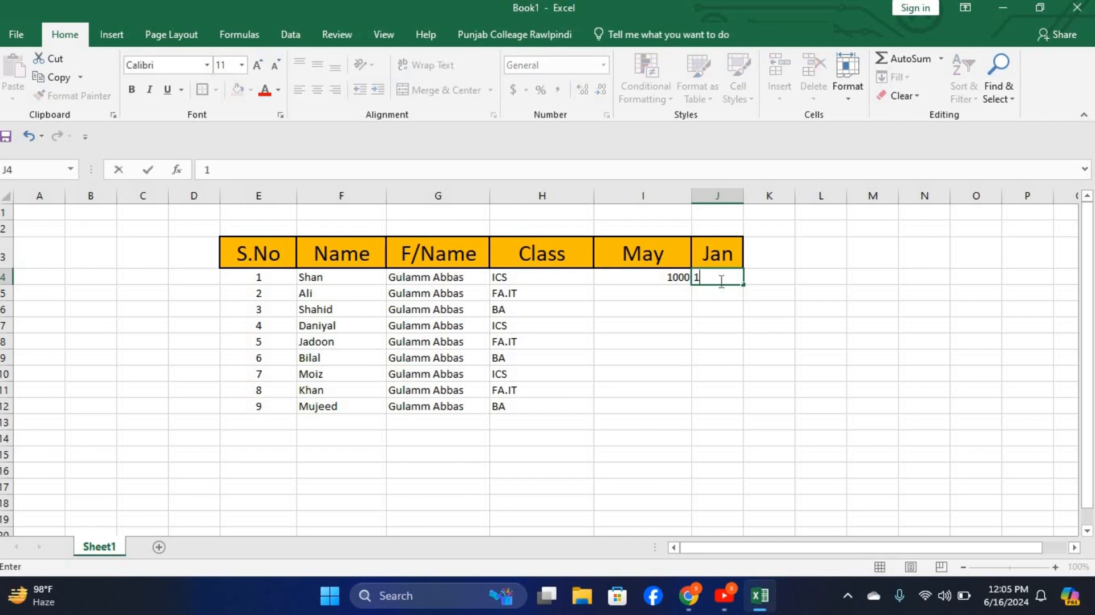
type("00")
left_click(671, 346)
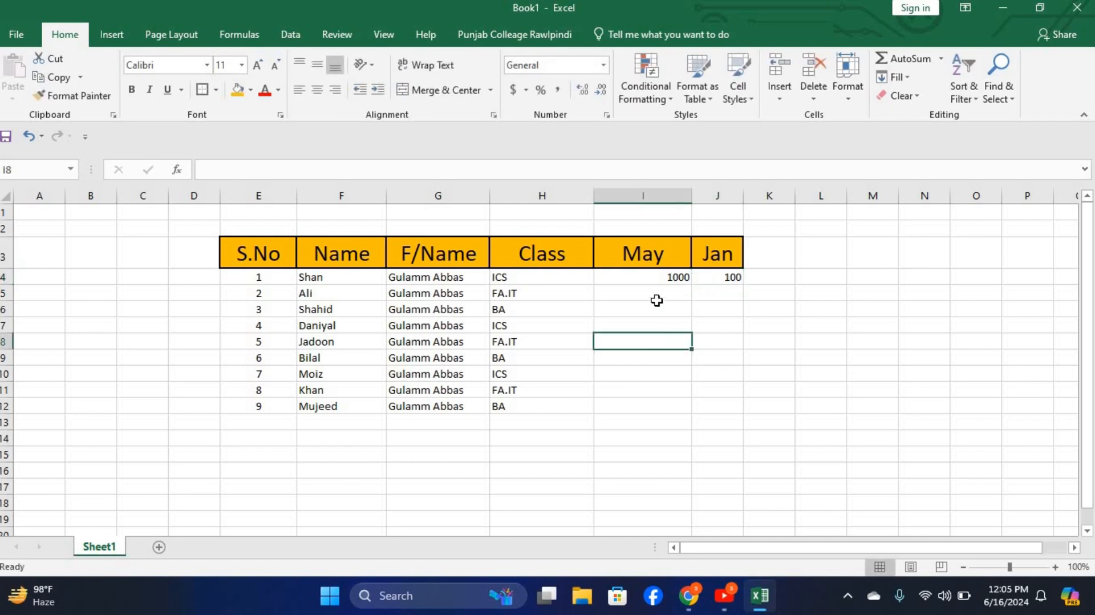
left_click(655, 300)
left_click(720, 281)
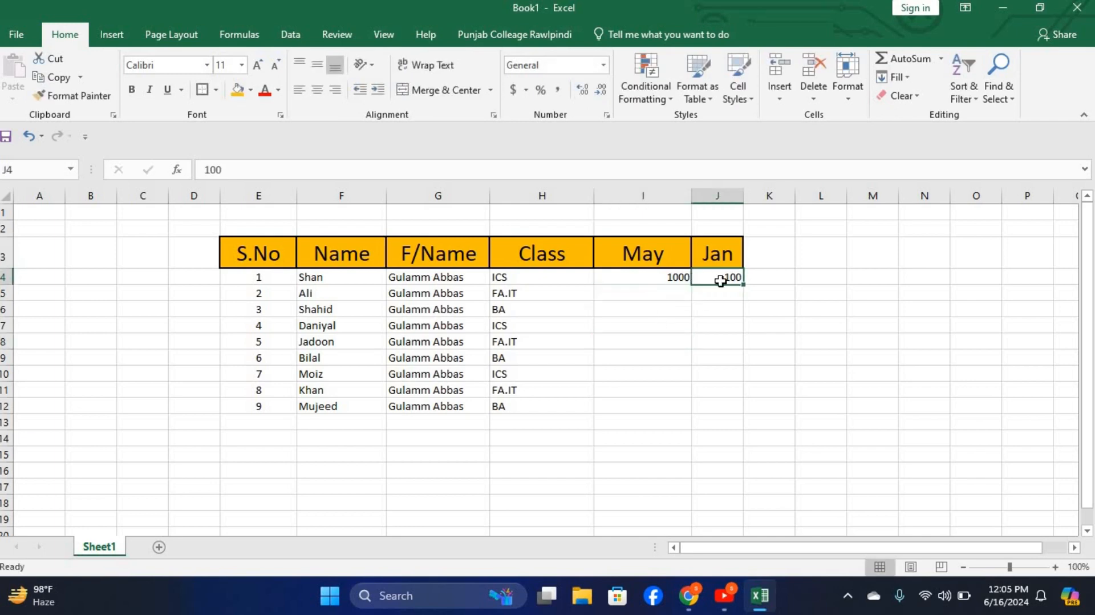
type("7000")
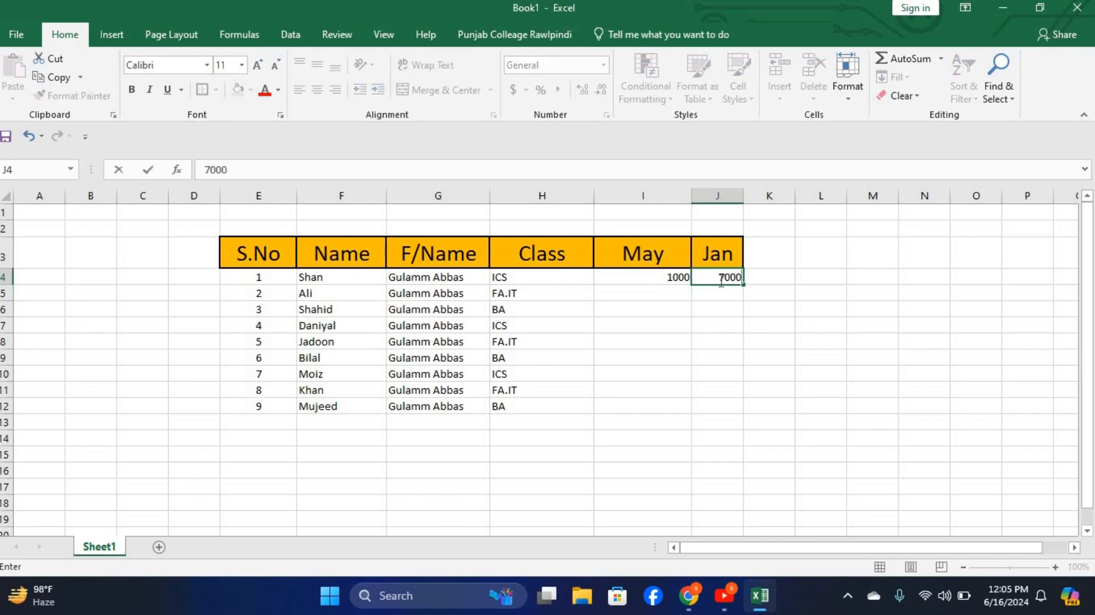
key("BackSpace")
Enter the second student's values, 1500 for May in I5 and 2000 for Jan in J5
left_click(665, 294)
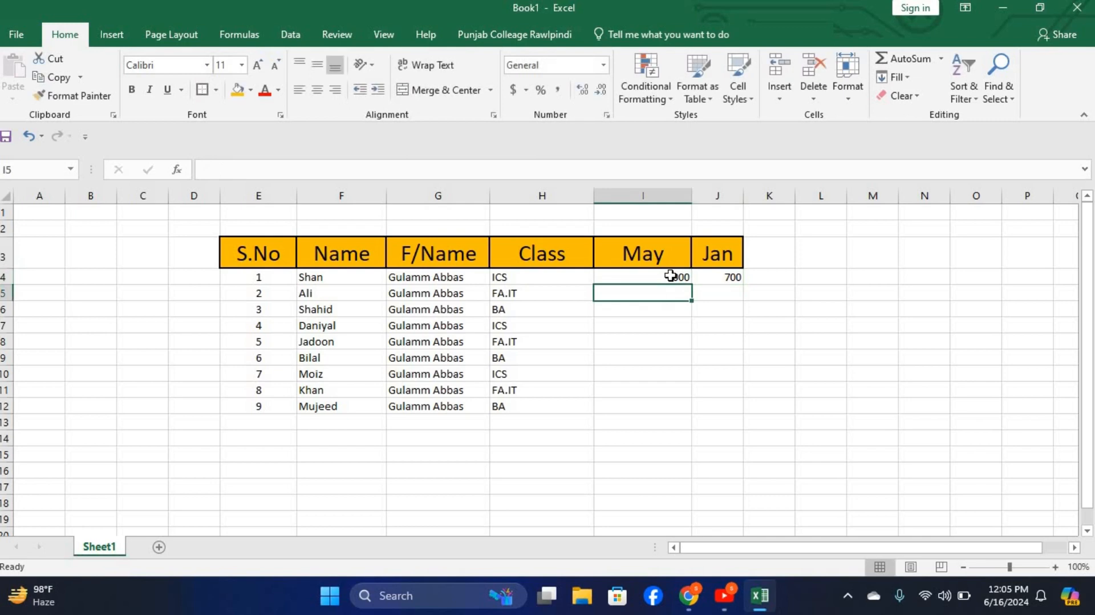
type("15")
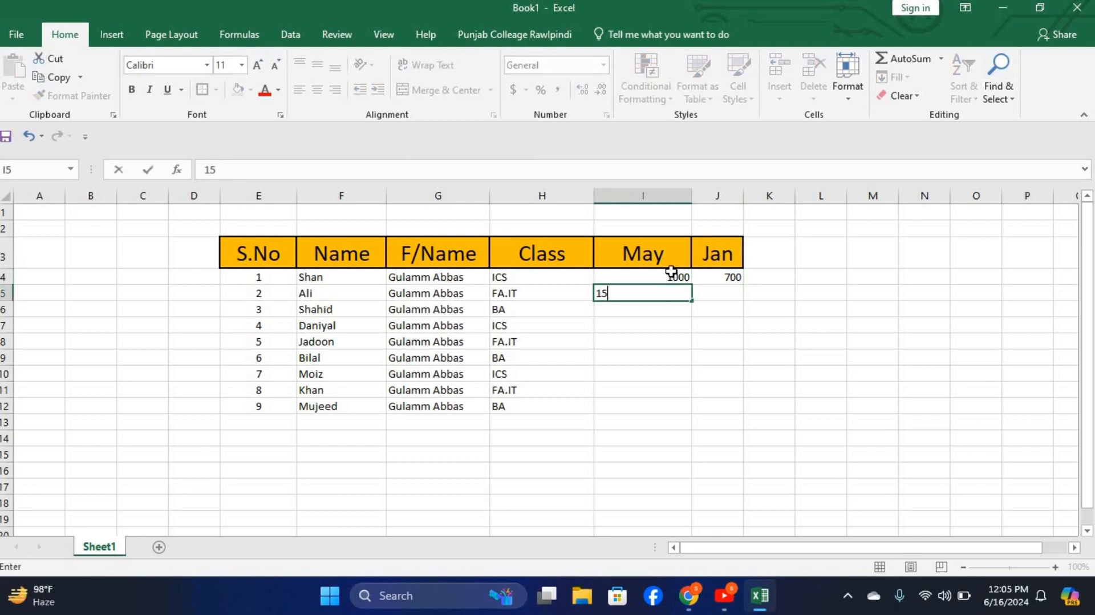
type("00")
left_click(710, 300)
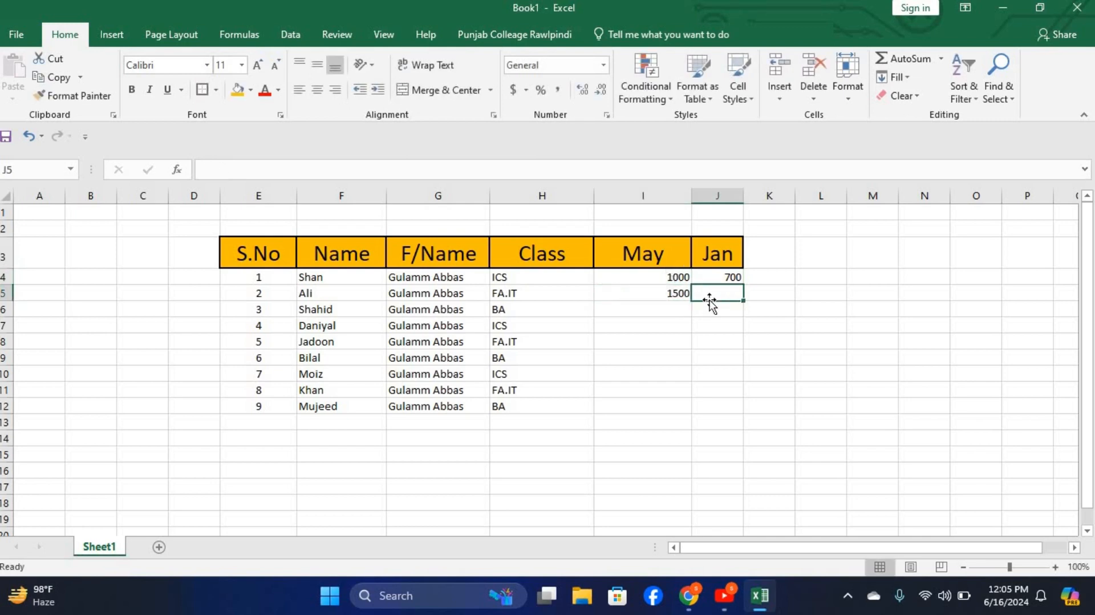
type("2000")
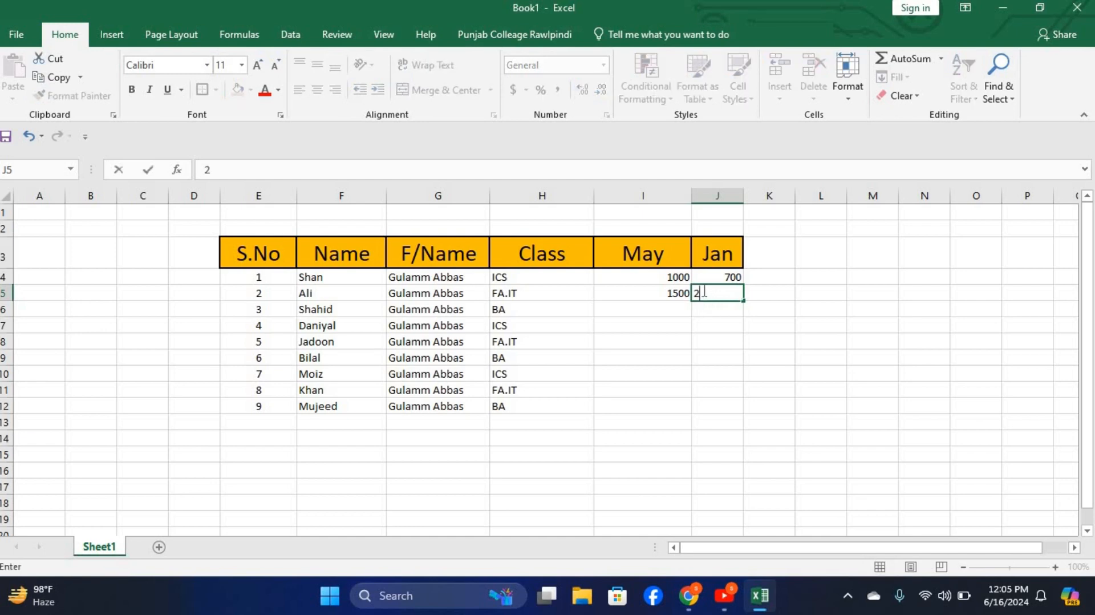
Enter 1213 in I6 and fill the May series from I4:I6 down to I12
left_click(659, 313)
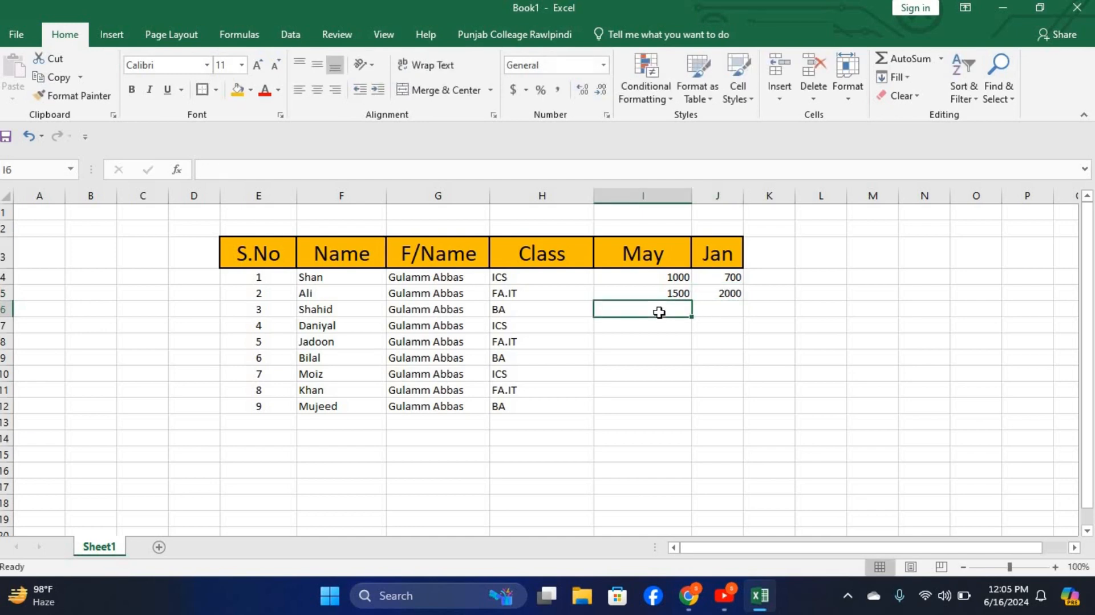
type("1213")
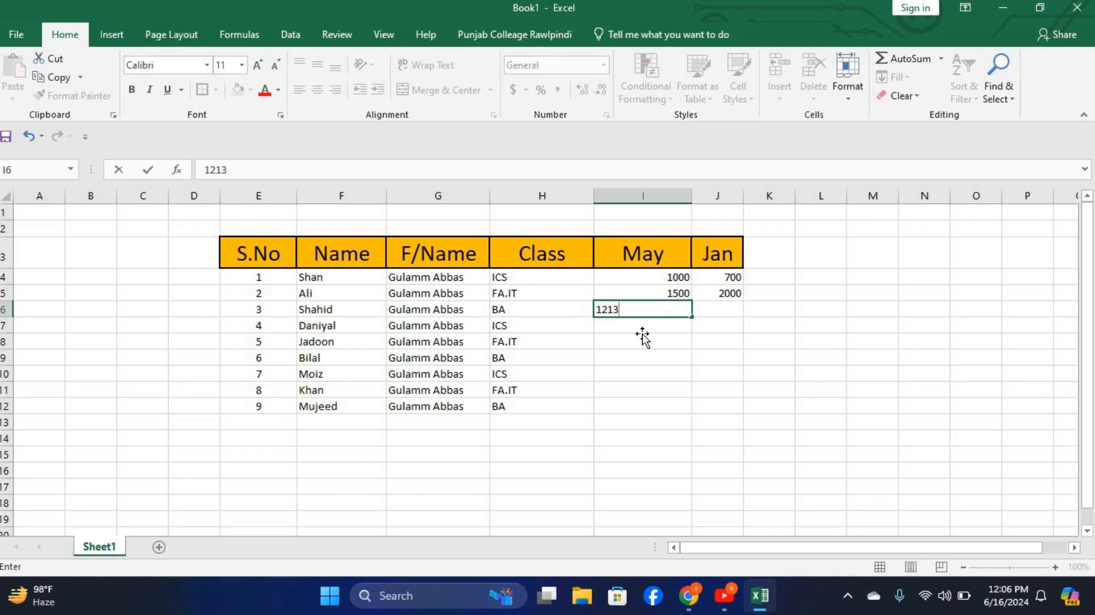
key("Return")
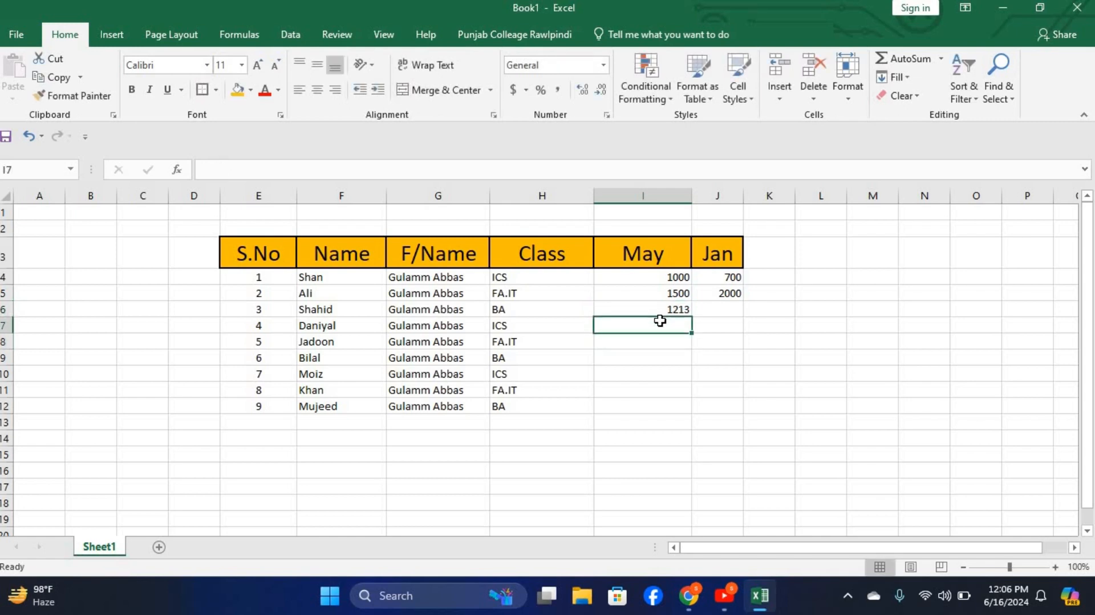
left_click_drag(673, 276, 688, 413)
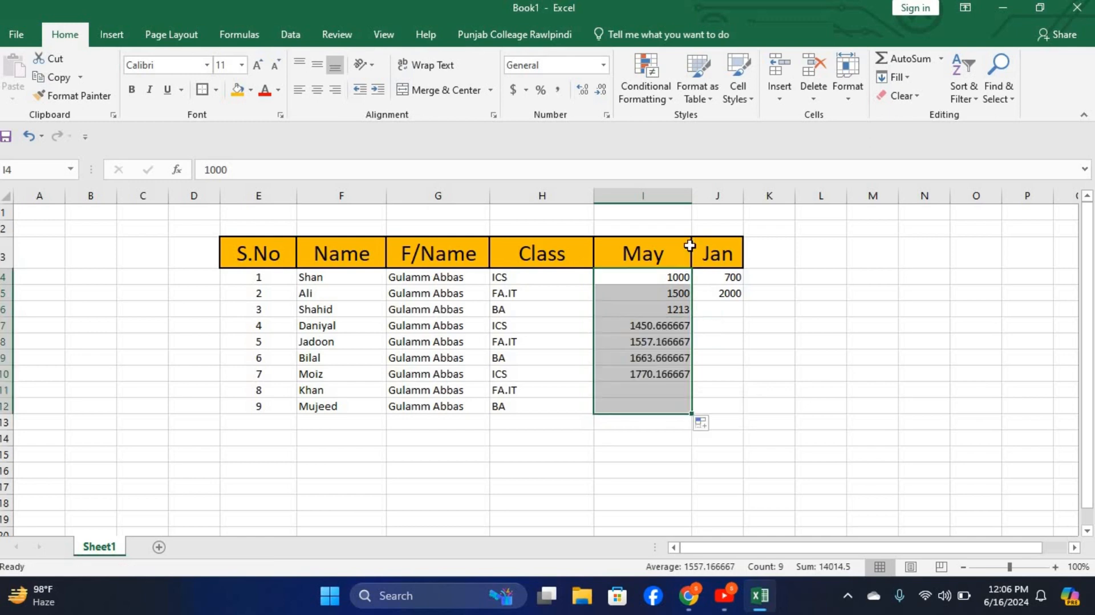
Format the filled May values in I7:I12 as Number with 0 decimal places
left_click(724, 281)
left_click(677, 325)
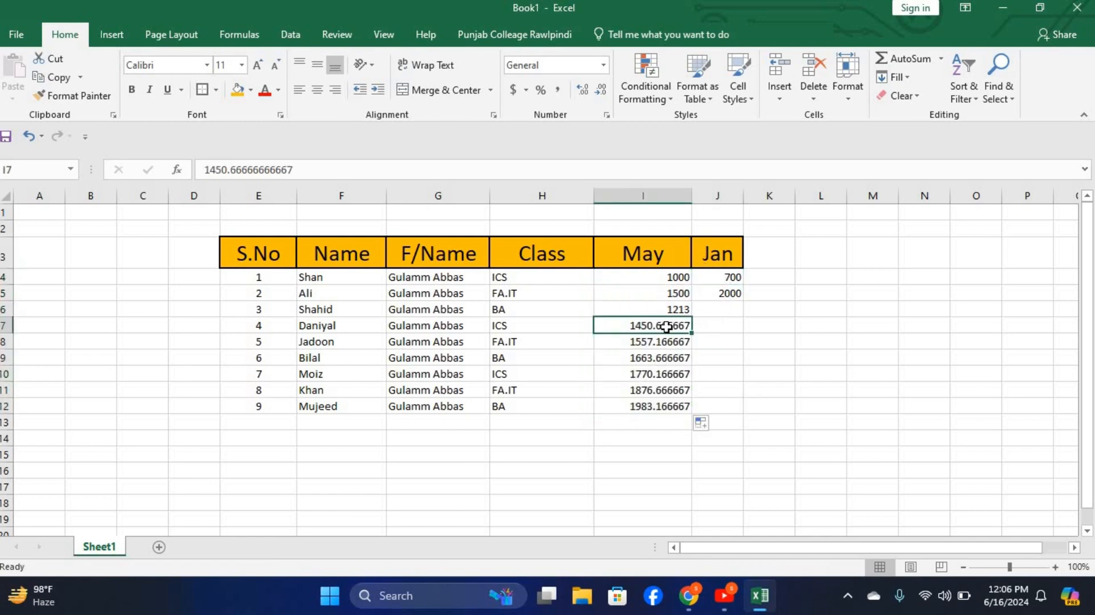
left_click_drag(666, 327, 685, 408)
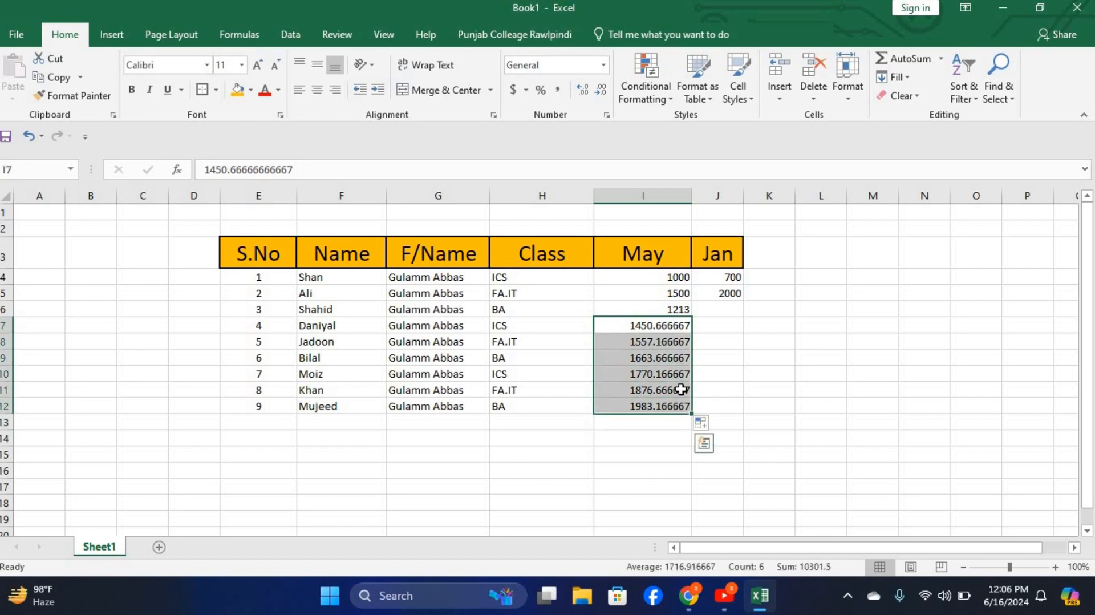
right_click(684, 361)
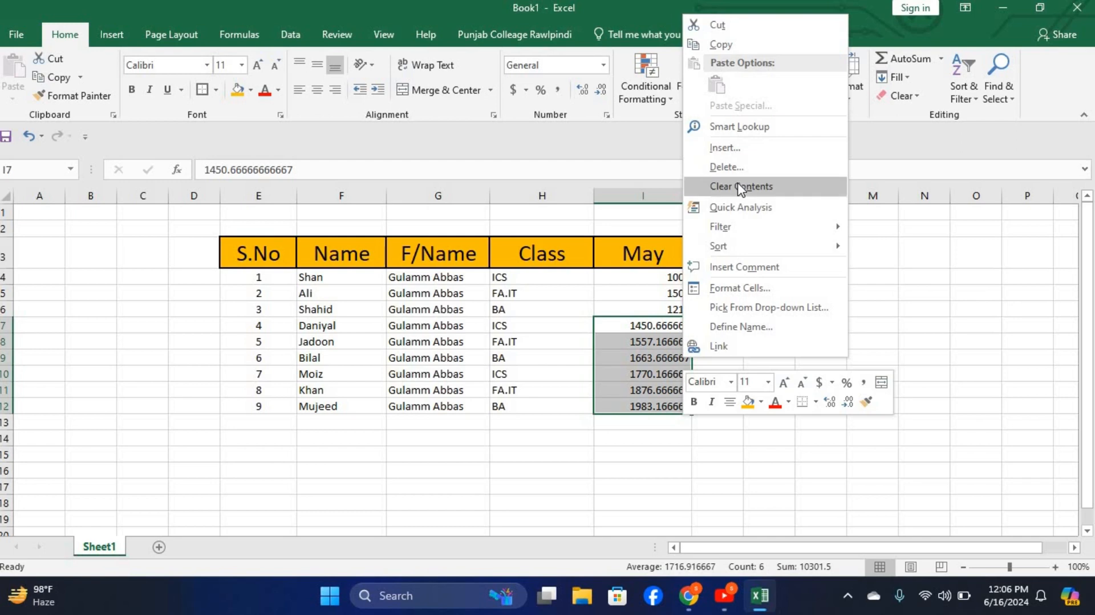
left_click(740, 288)
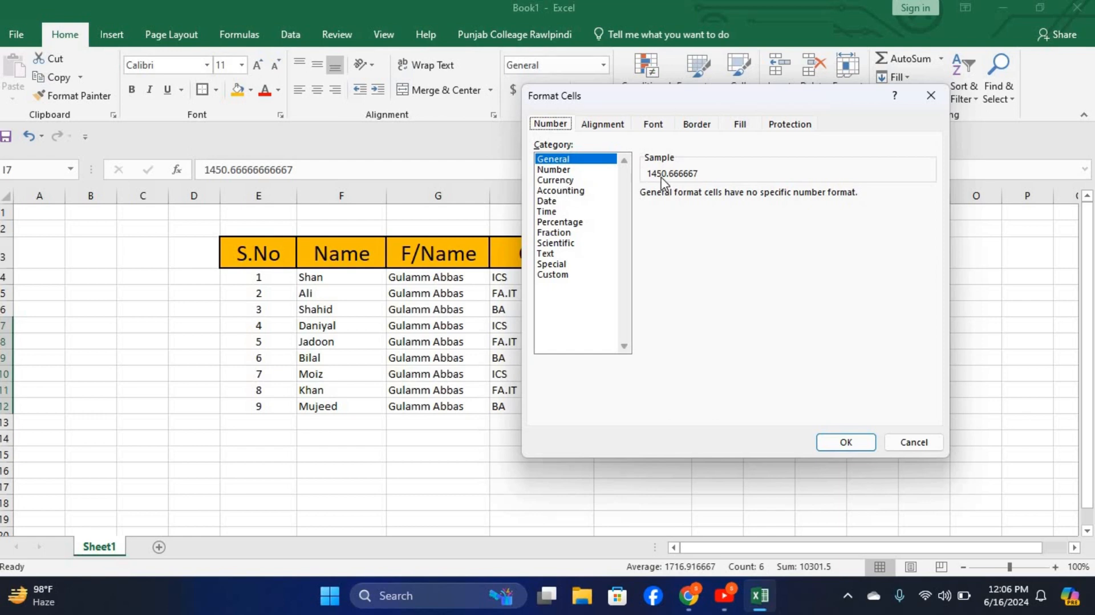
left_click(572, 170)
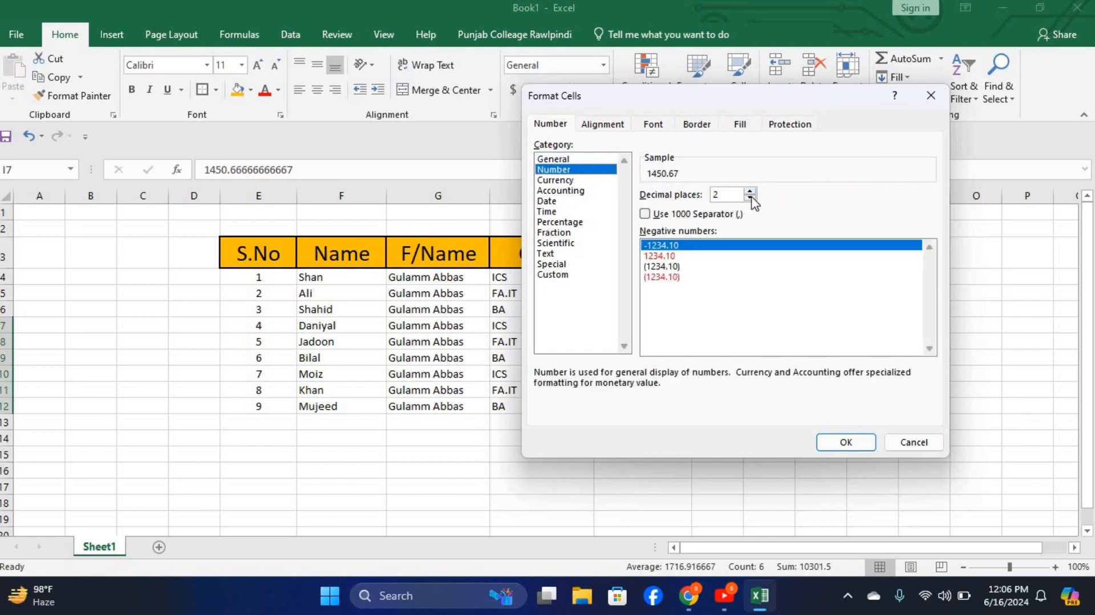
left_click(750, 198)
left_click(750, 198)
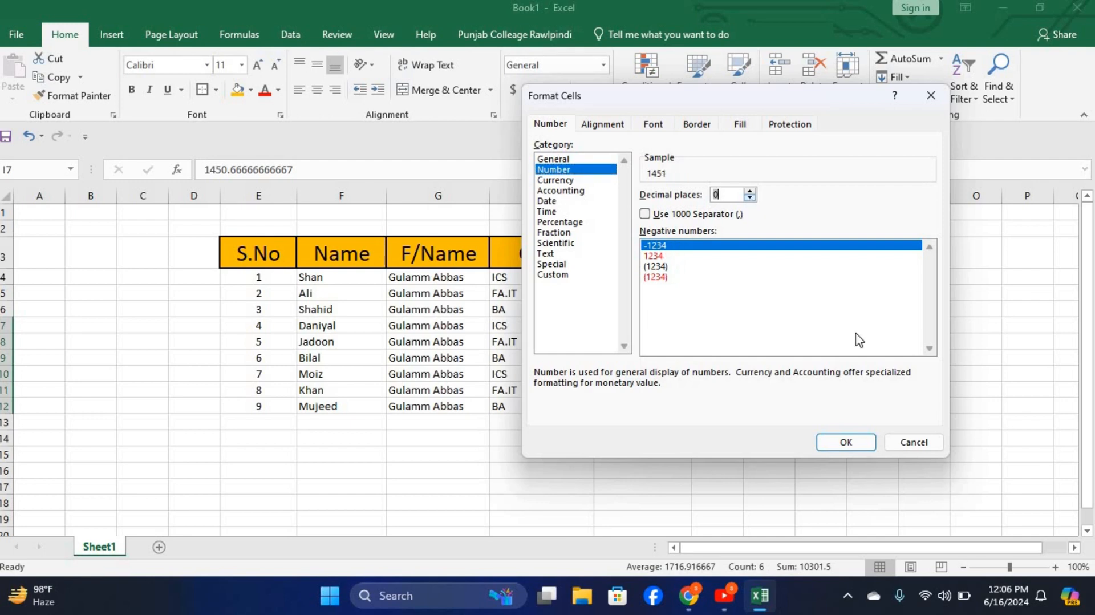
left_click(845, 442)
left_click(820, 437)
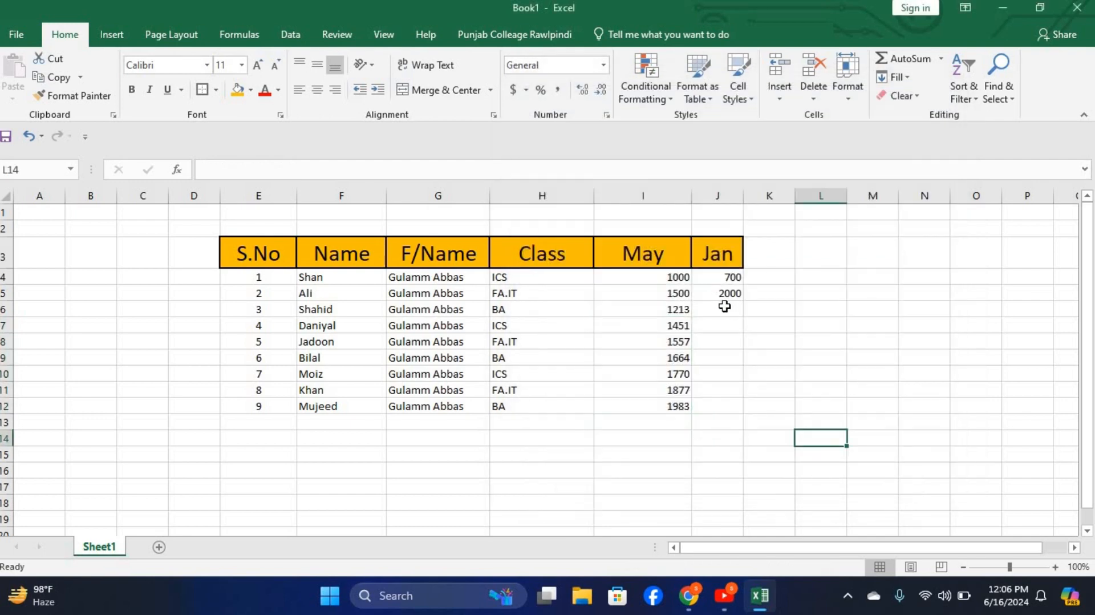
Enter the Jan values 1223, 4000 and 5000 for students 3 to 5 in cells J6:J8
left_click(725, 307)
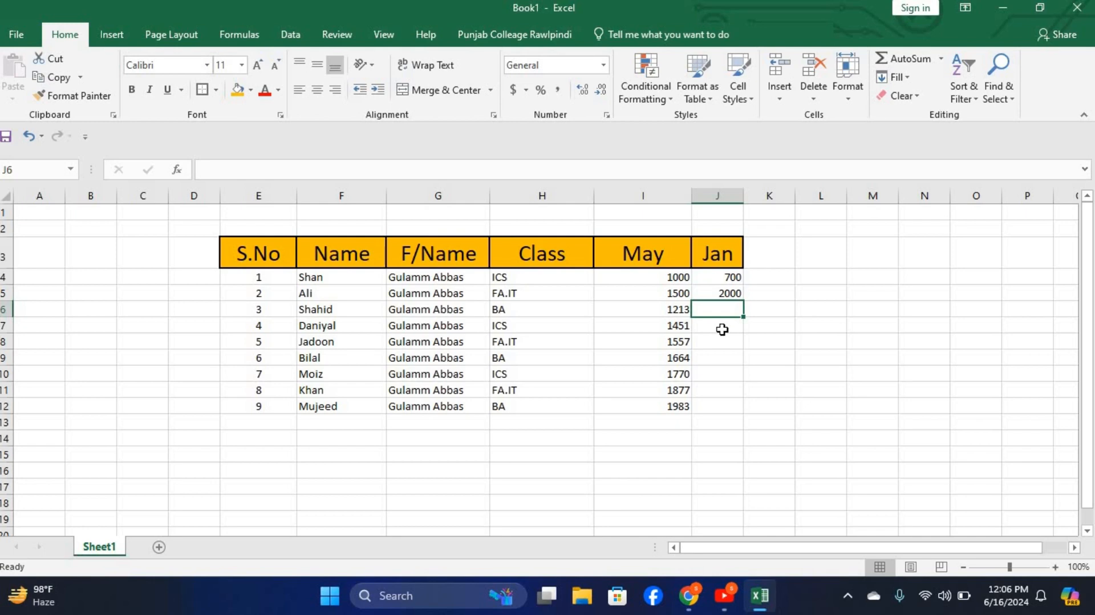
type("1223")
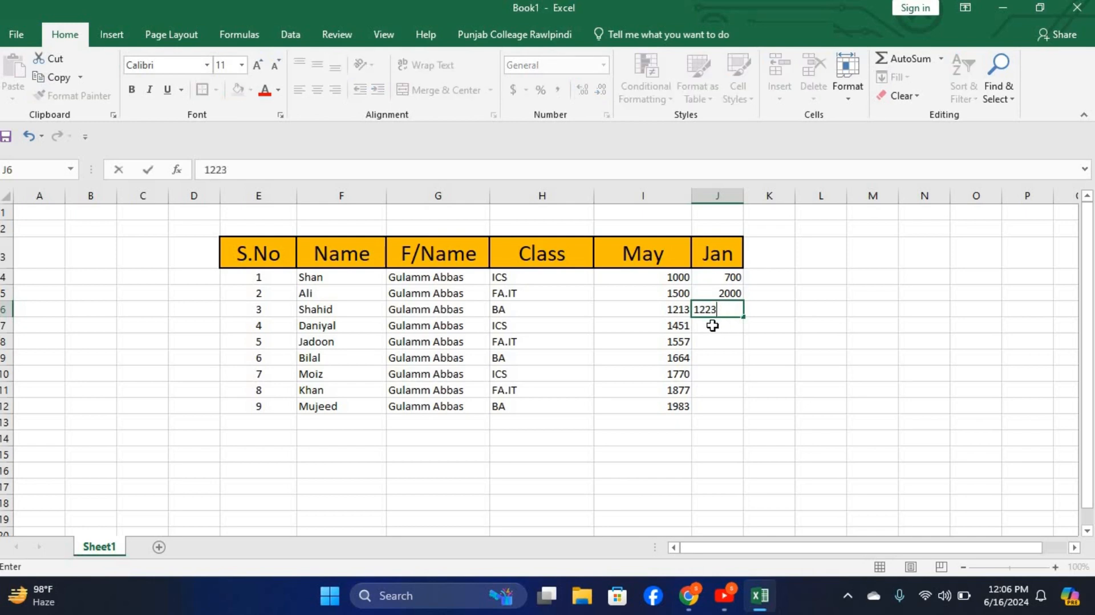
key("Return")
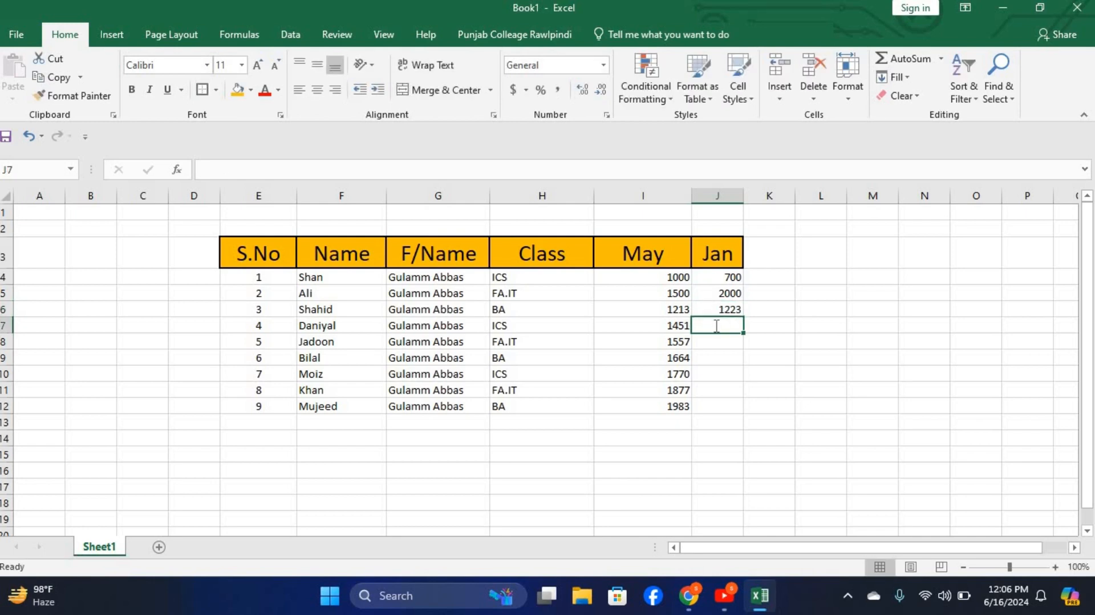
type("4000")
key("Return")
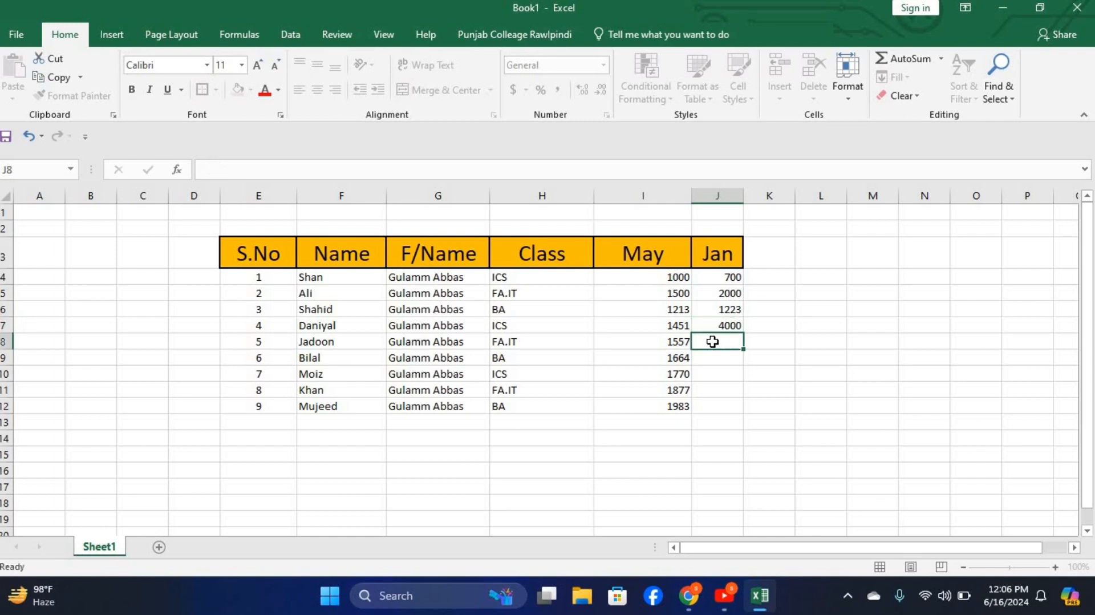
type("5000")
key("Return")
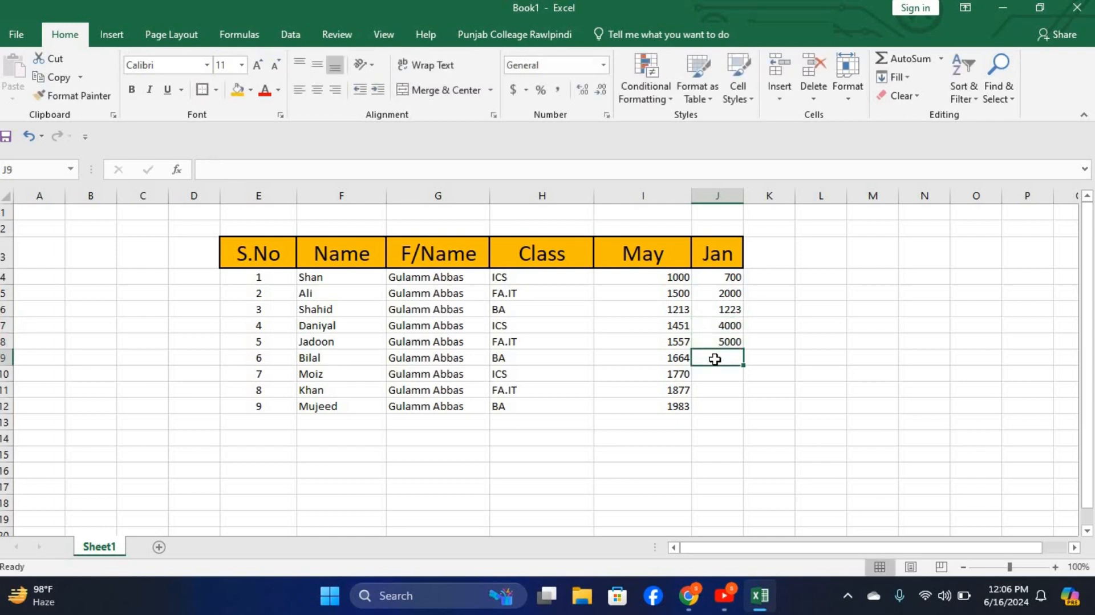
Enter the Jan values 4500 and 1000 for students 6 and 7 in cells J9:J10
type("45000")
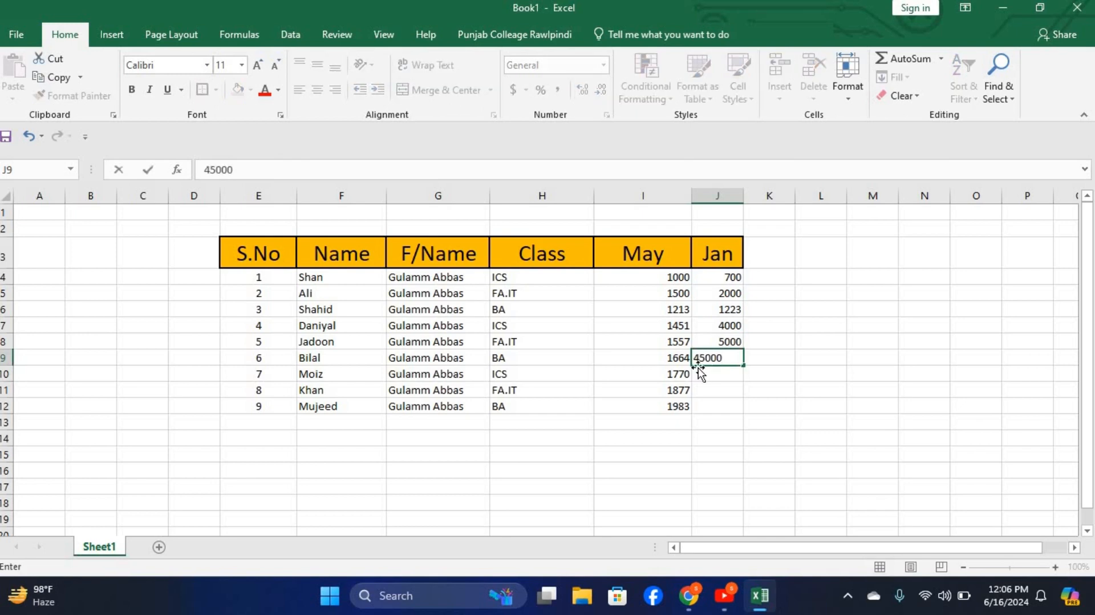
key("BackSpace")
key("Return")
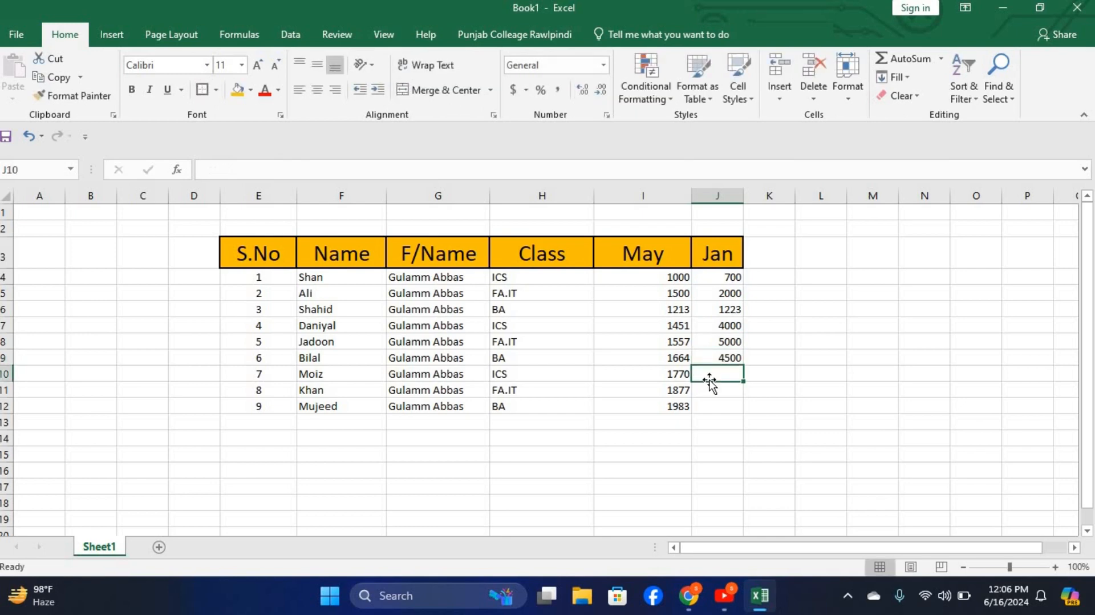
type("1")
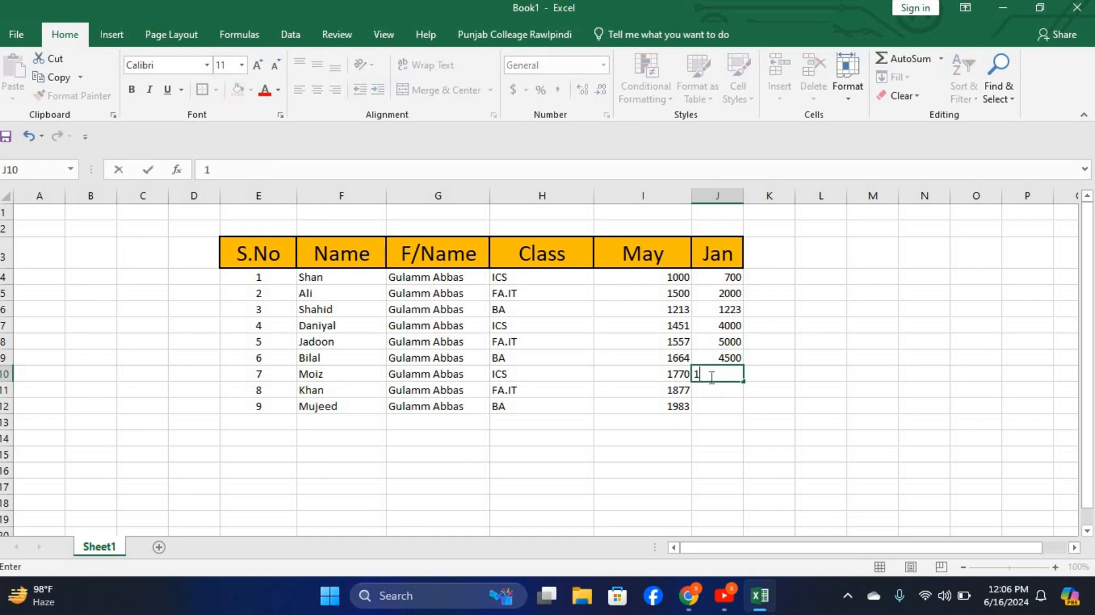
type("0000")
key("BackSpace")
key("ctrl+Return")
Enter 1500 in J11 as the Jan value for student 8
left_click(712, 405)
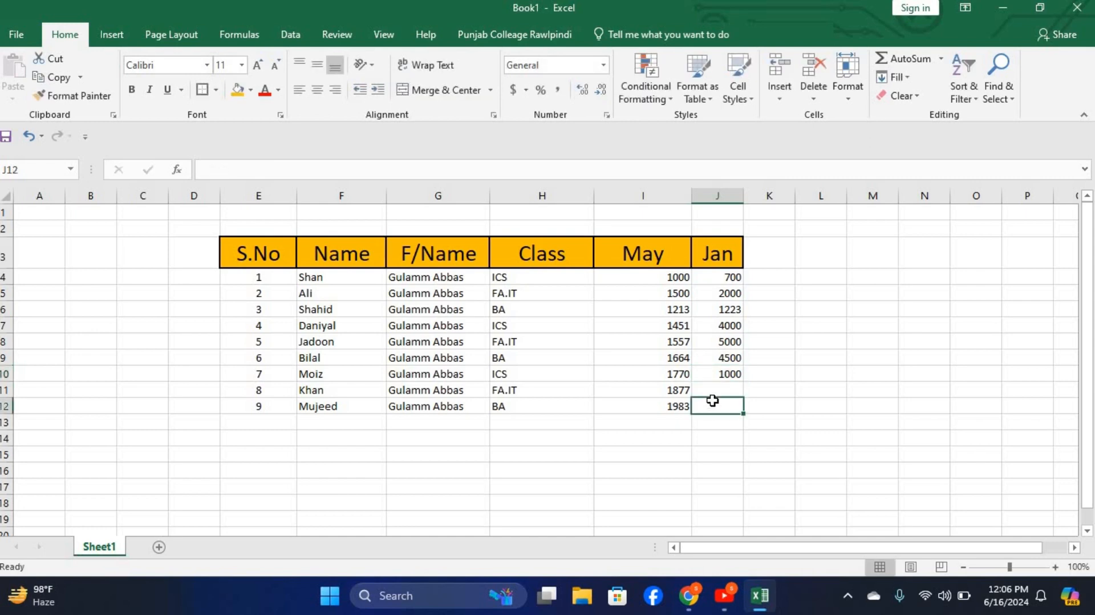
left_click(713, 392)
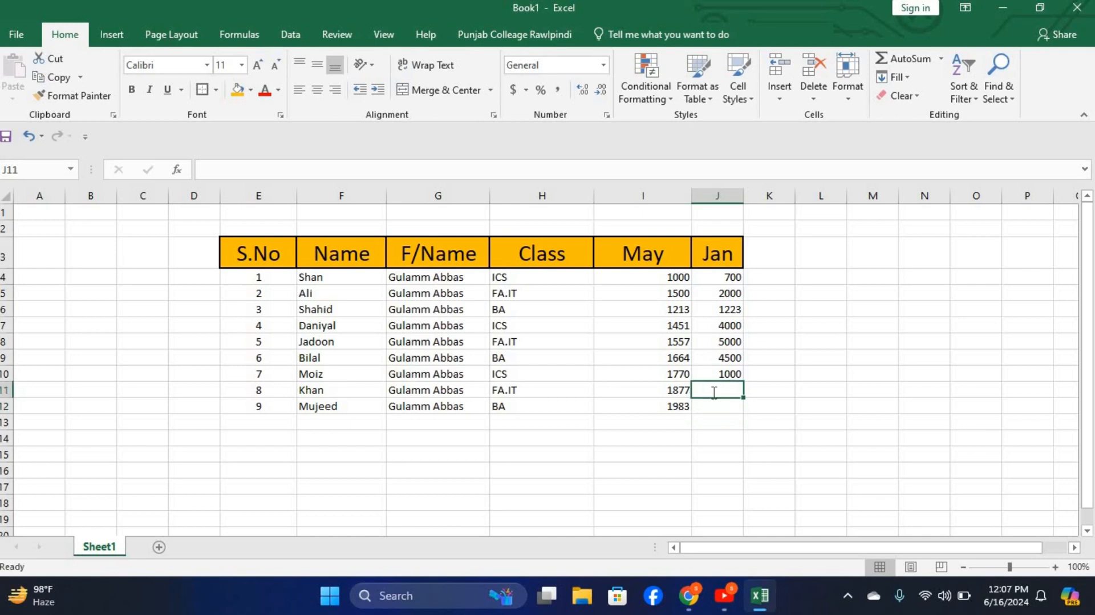
type("1500")
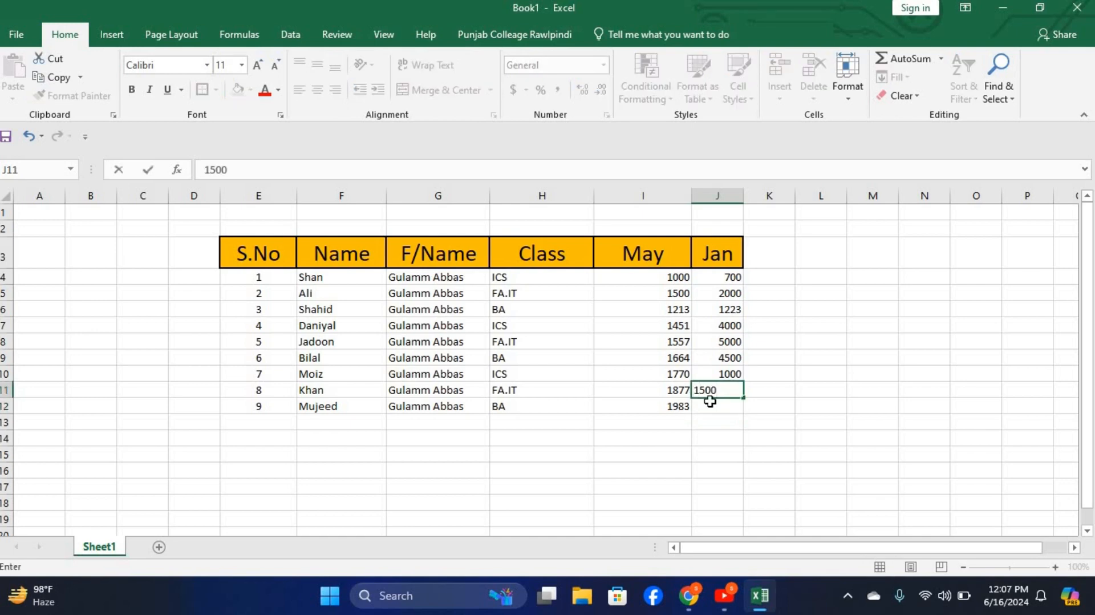
left_click(712, 404)
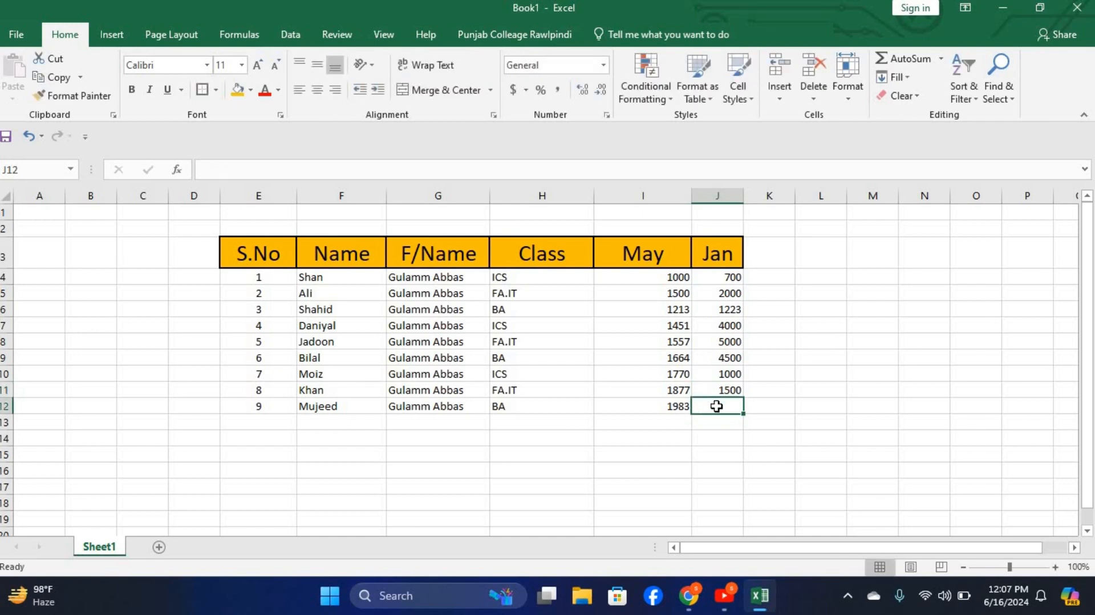
Enter 2300 in J12 as the Jan value for student 9 and narrow the Class and May columns to fit their headings
type("2300")
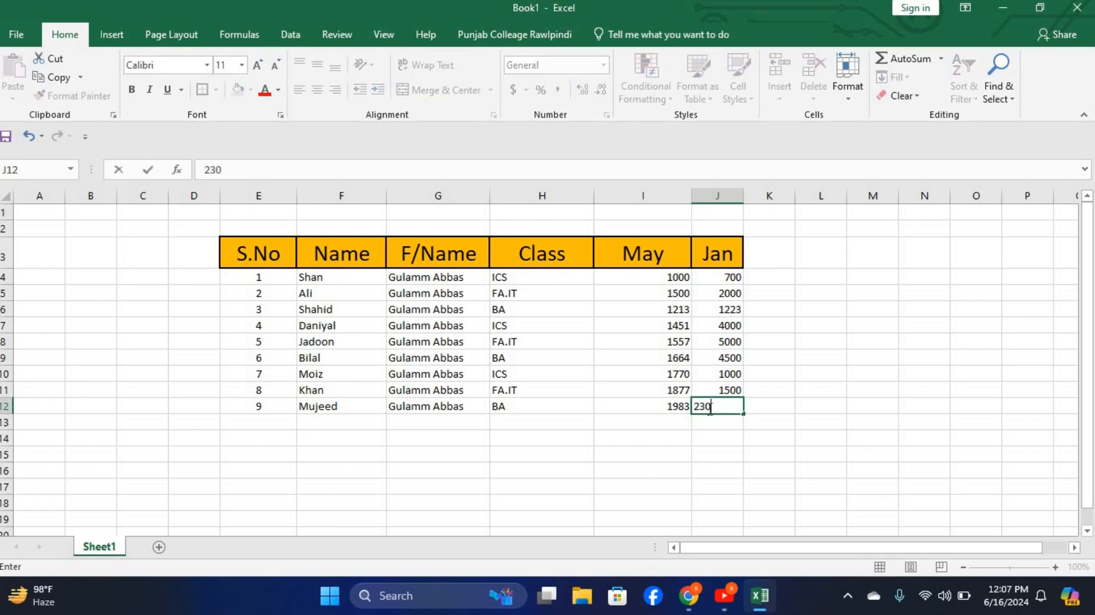
left_click(713, 436)
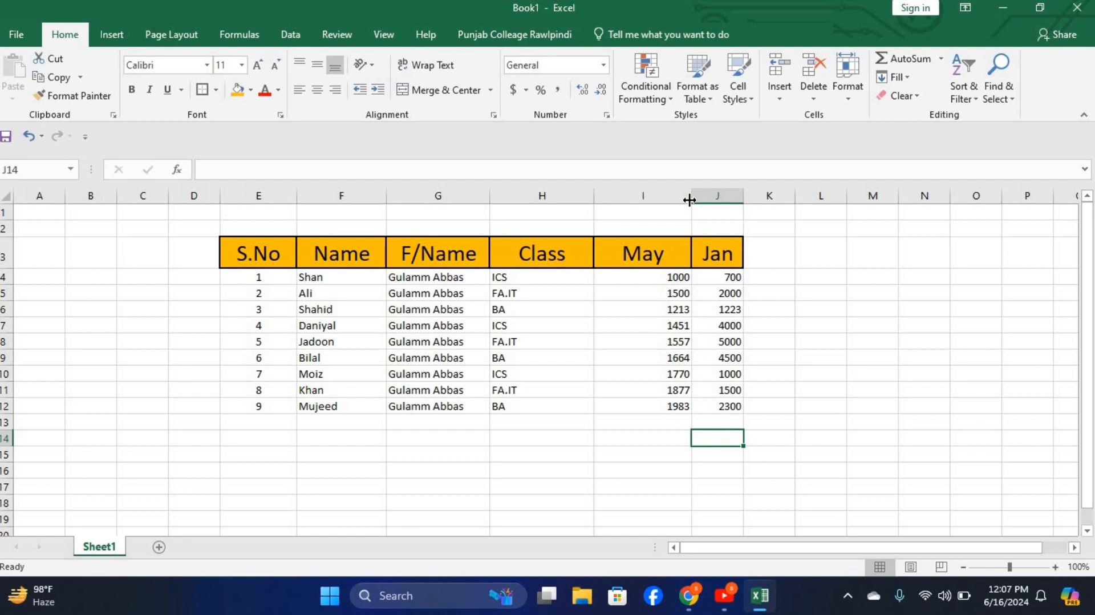
left_click_drag(690, 203, 549, 198)
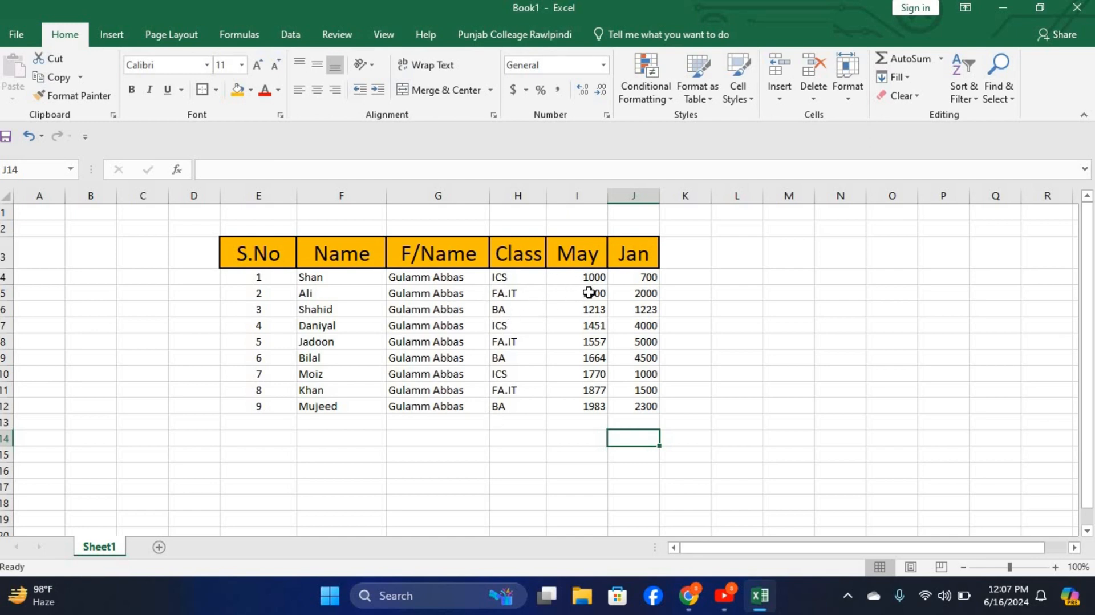
Add the heading SUM in K3 and give it a thick outline matching the other table headings
left_click(689, 264)
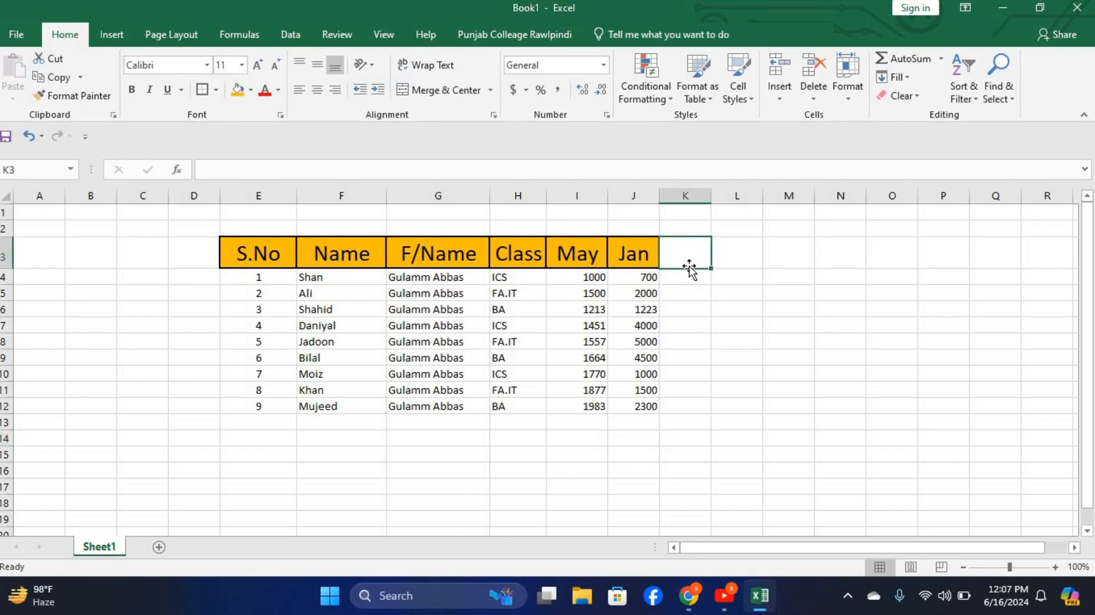
type("sUM")
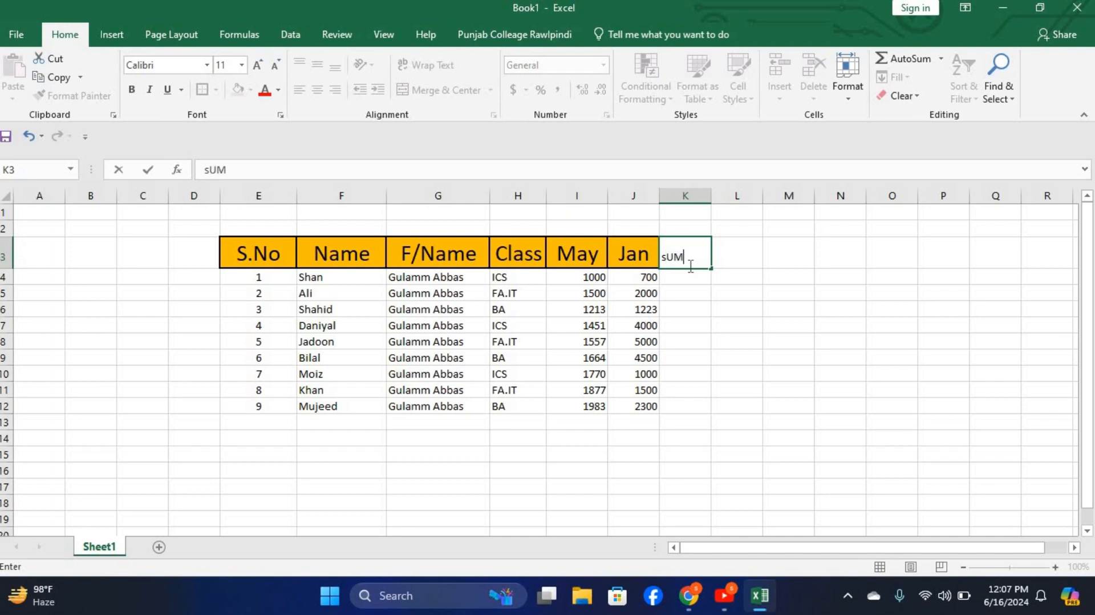
key("BackSpace")
key("BackSpace")
type("UM")
left_click_drag(689, 230, 680, 263)
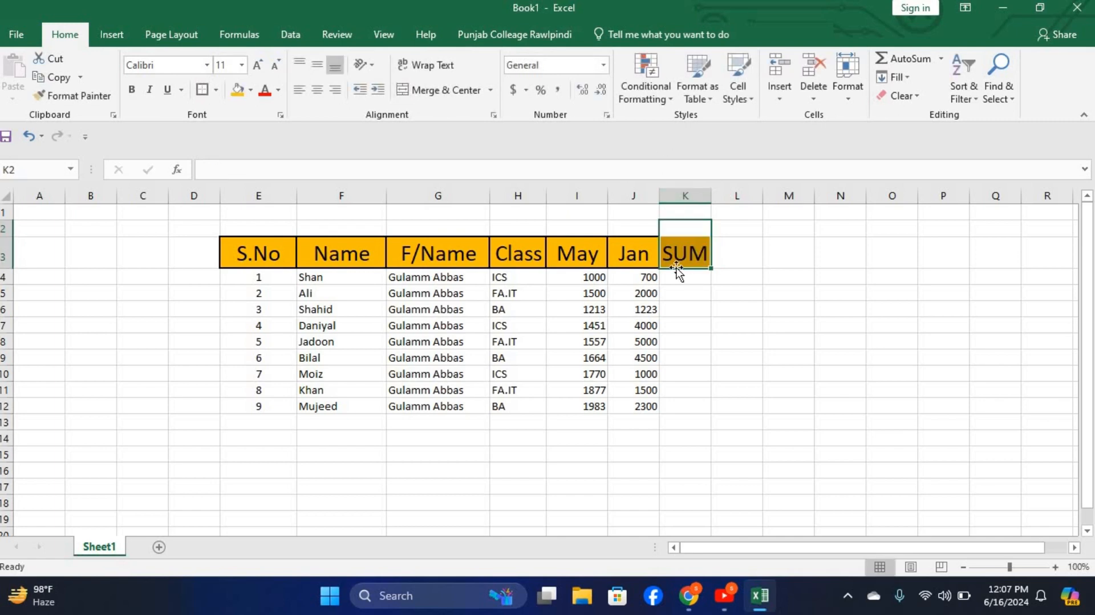
left_click(673, 251)
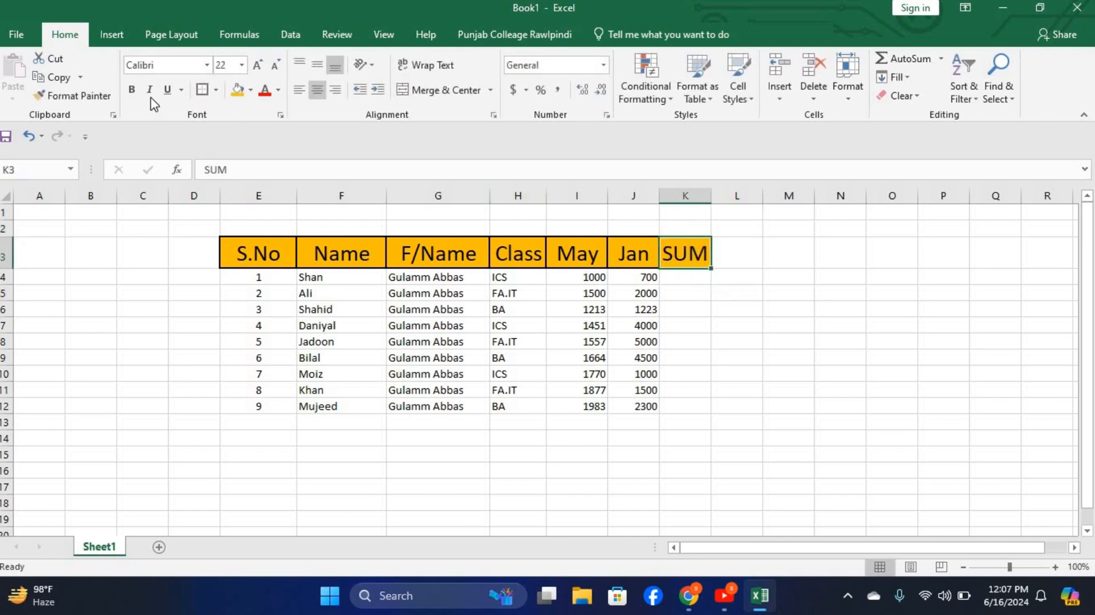
left_click(214, 90)
left_click(254, 266)
left_click(678, 309)
Enter =SUM(I4:J4) in K4 and fill the formula down to K12
left_click(686, 279)
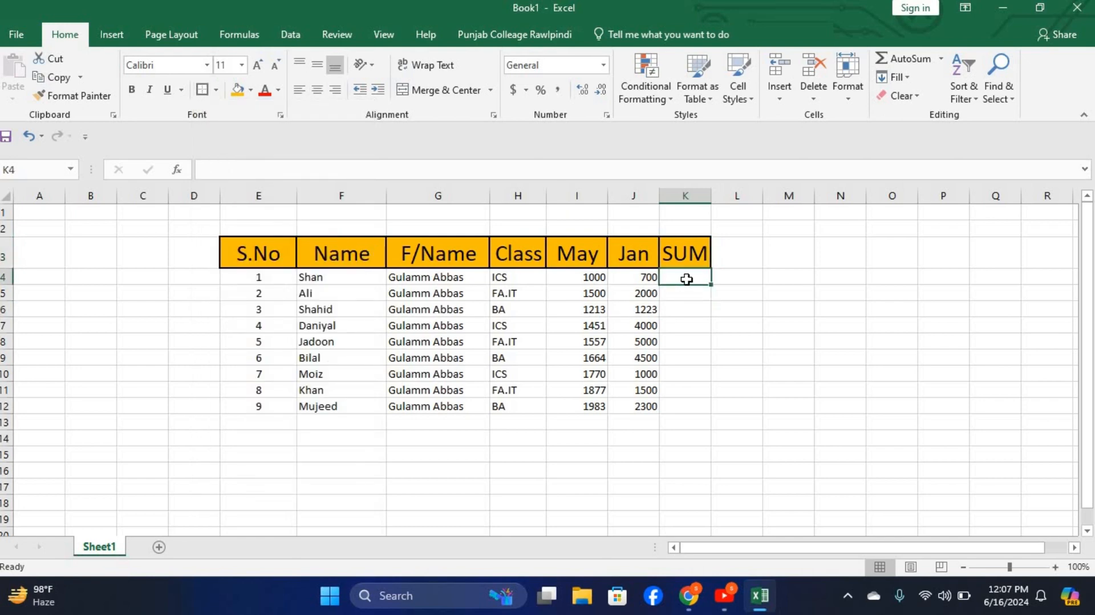
type("=")
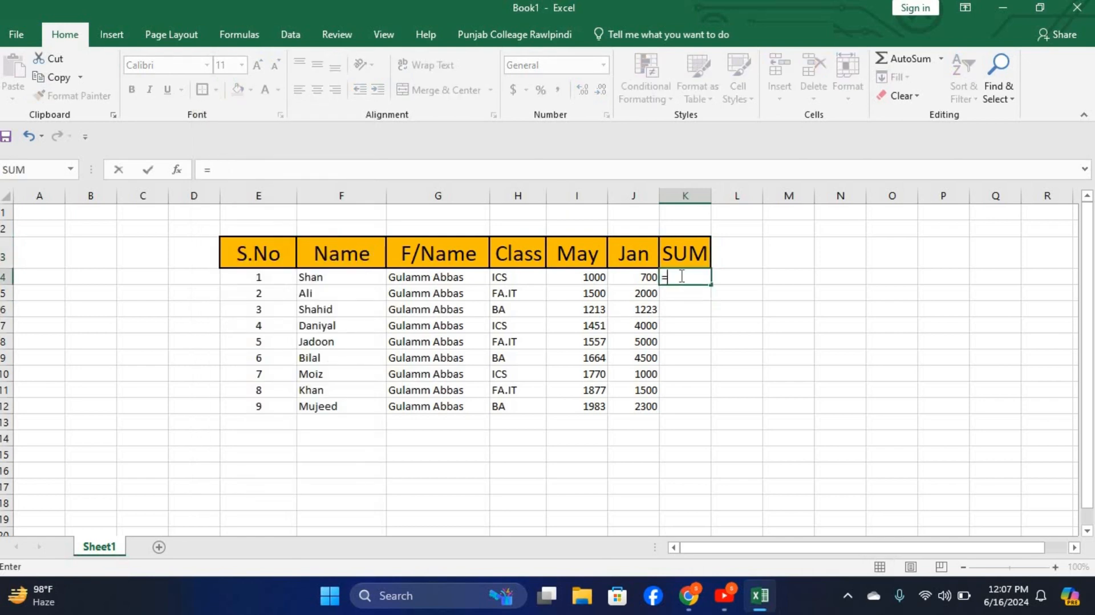
type("SUM")
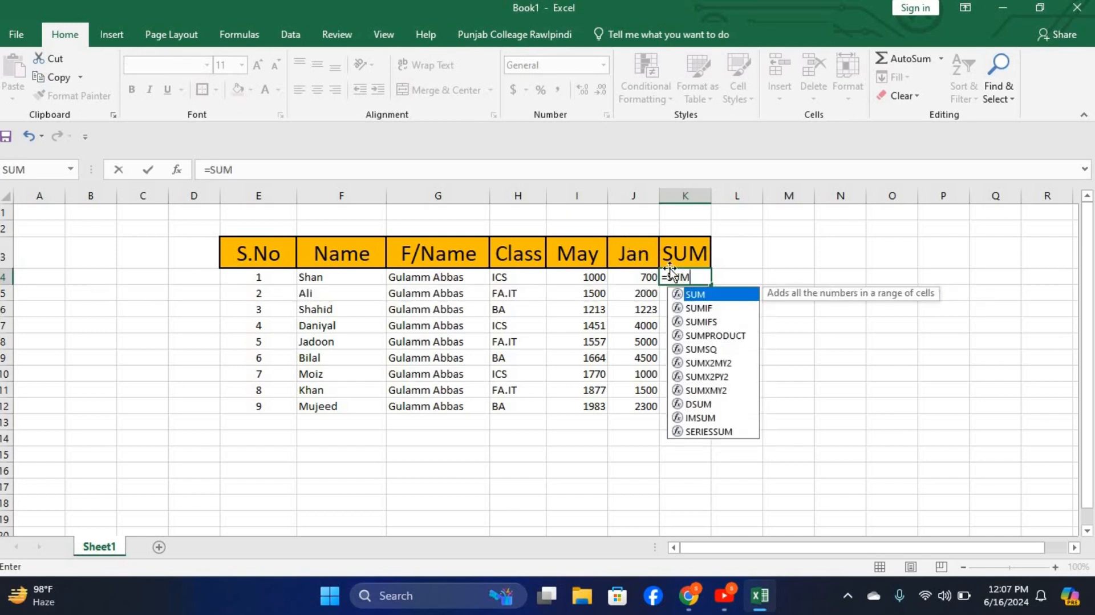
double_click(694, 295)
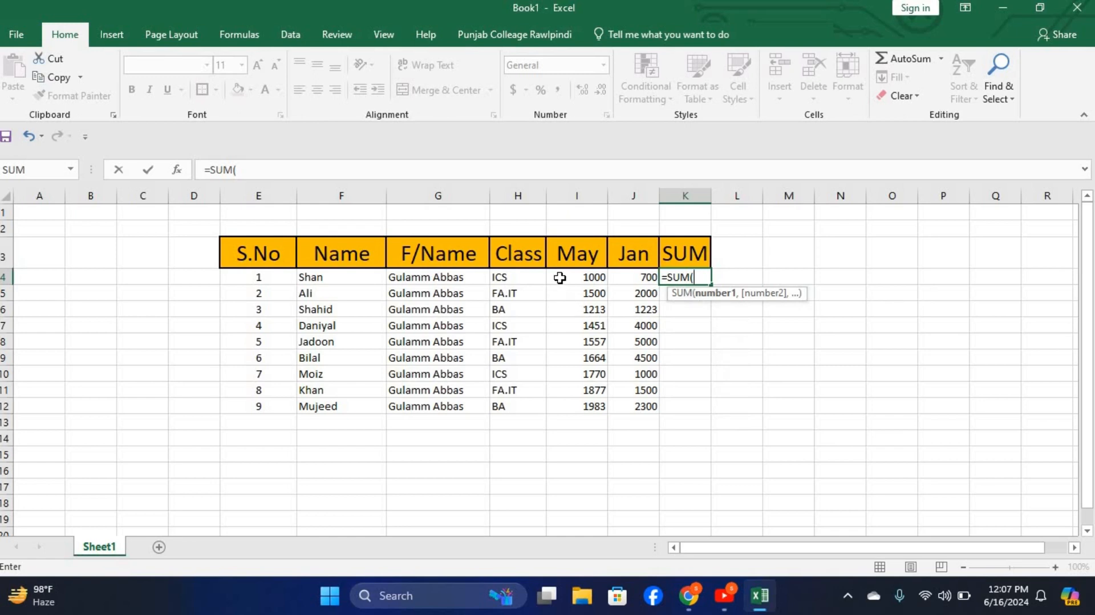
left_click_drag(560, 278, 643, 278)
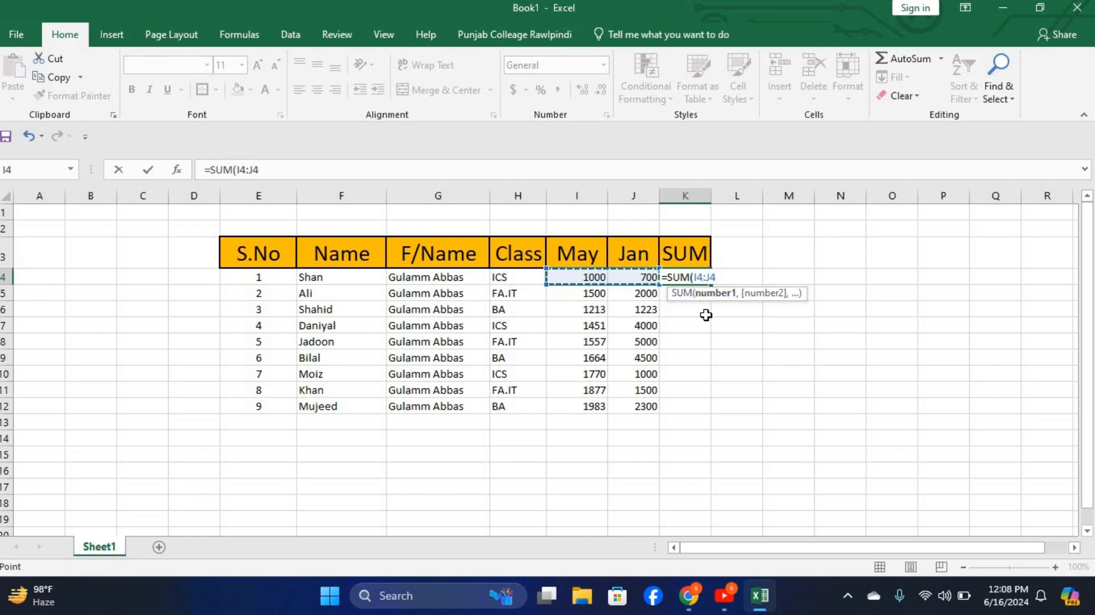
type(")")
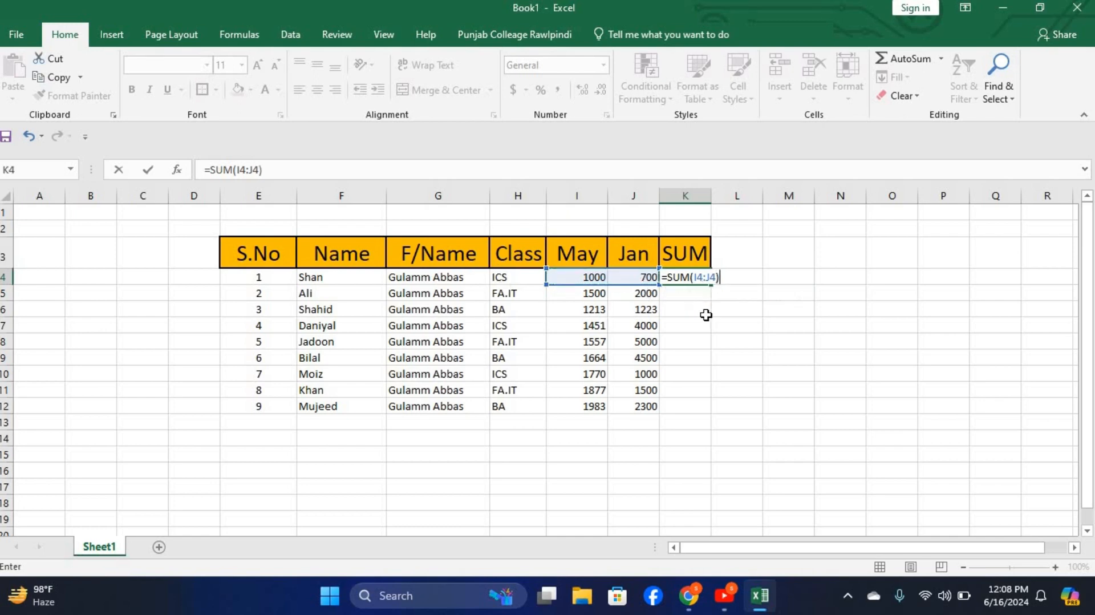
key("Return")
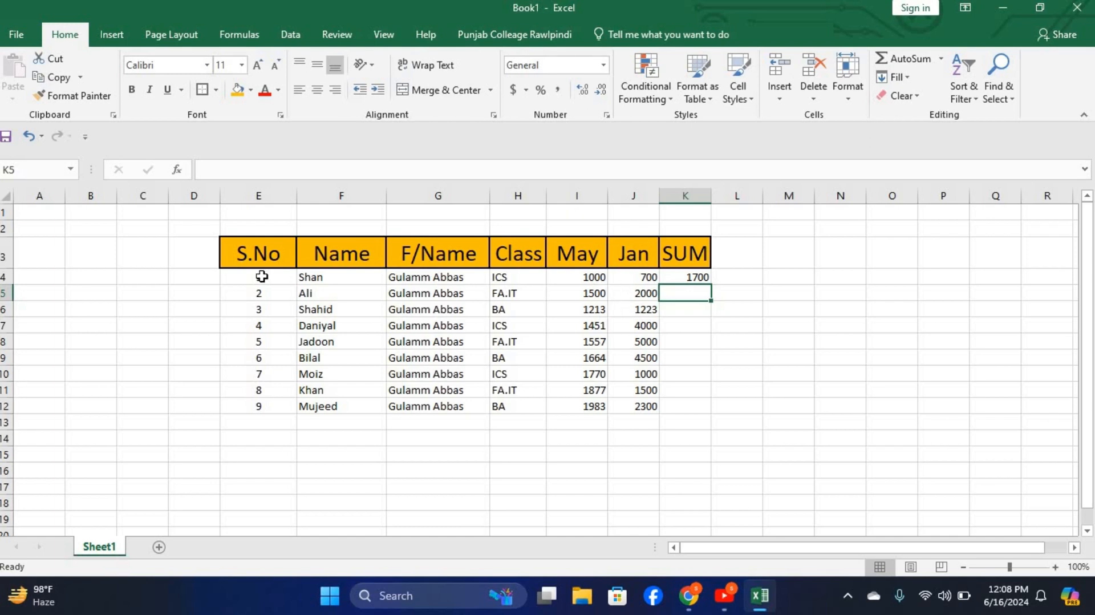
left_click(678, 324)
left_click(685, 279)
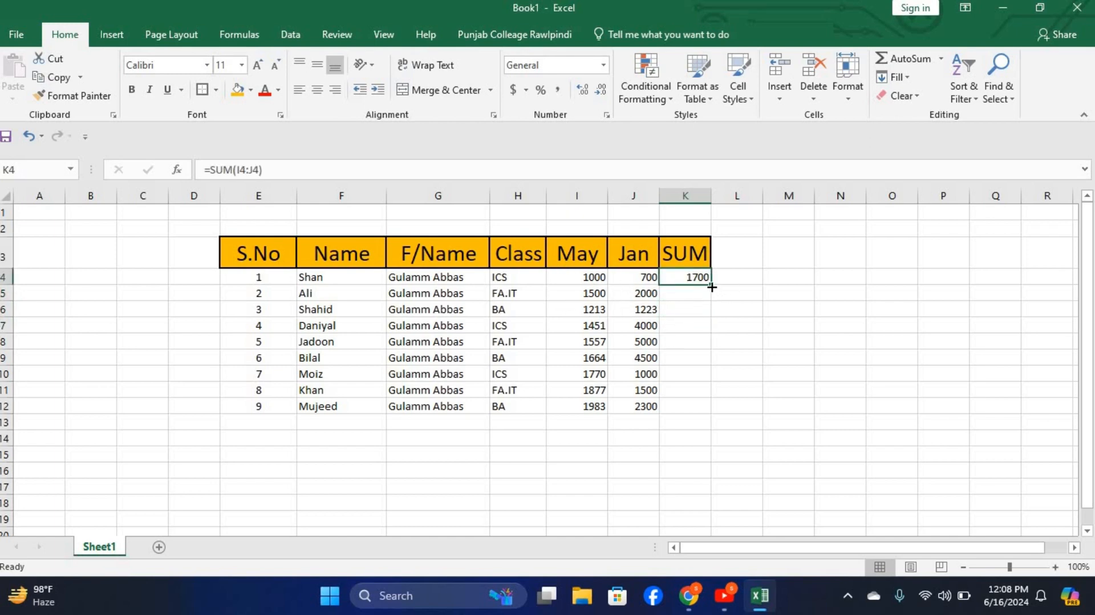
left_click_drag(712, 287, 716, 412)
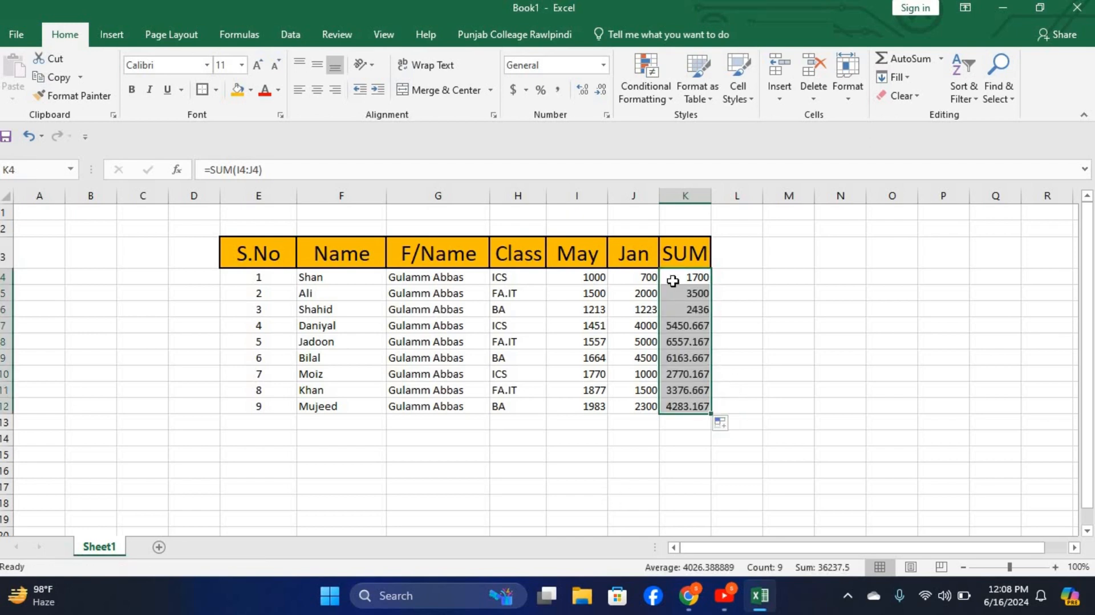
Format the SUM results in K4:K12 as Number with 0 decimal places
right_click(690, 331)
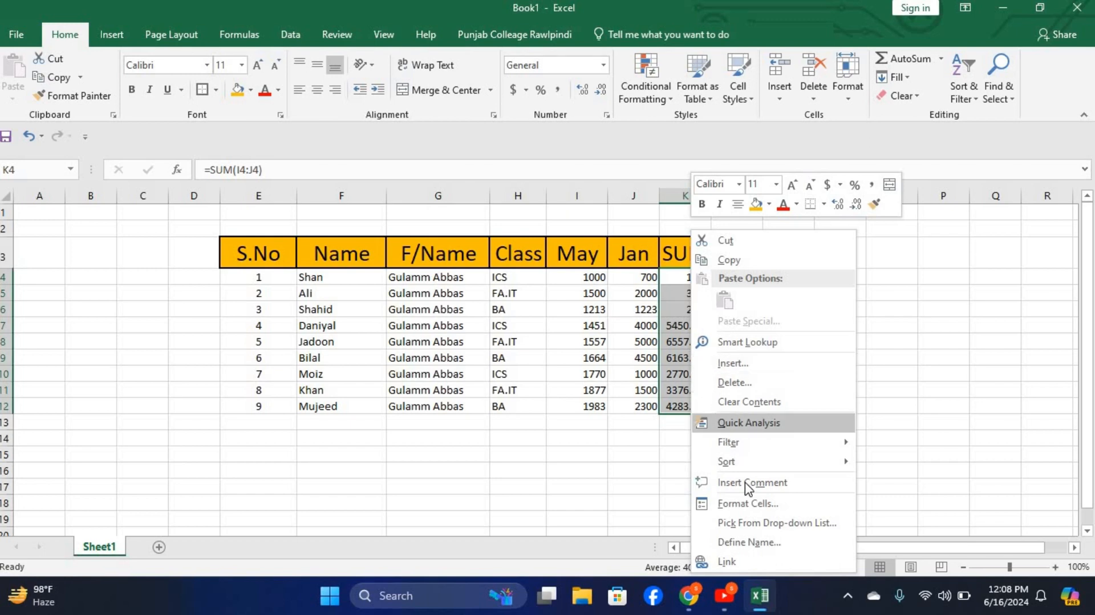
left_click(753, 502)
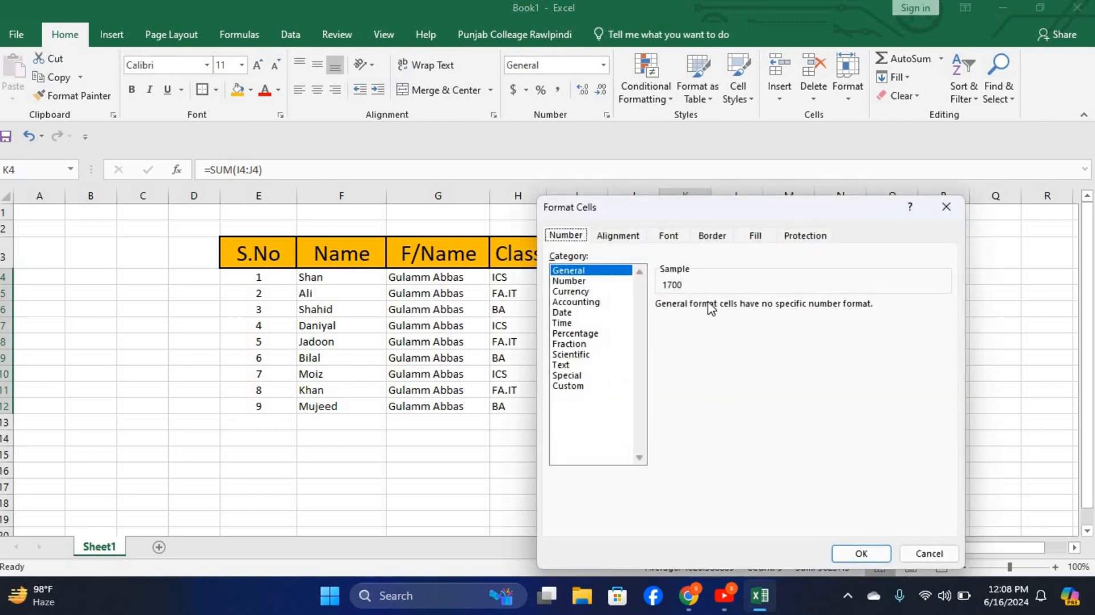
left_click(584, 283)
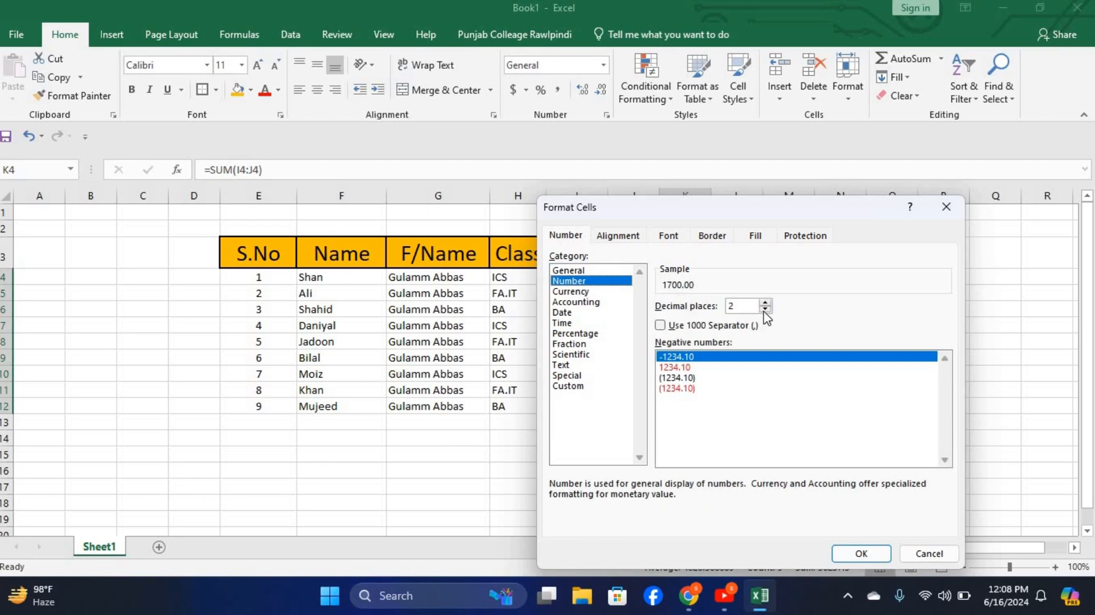
left_click(765, 310)
left_click(765, 310)
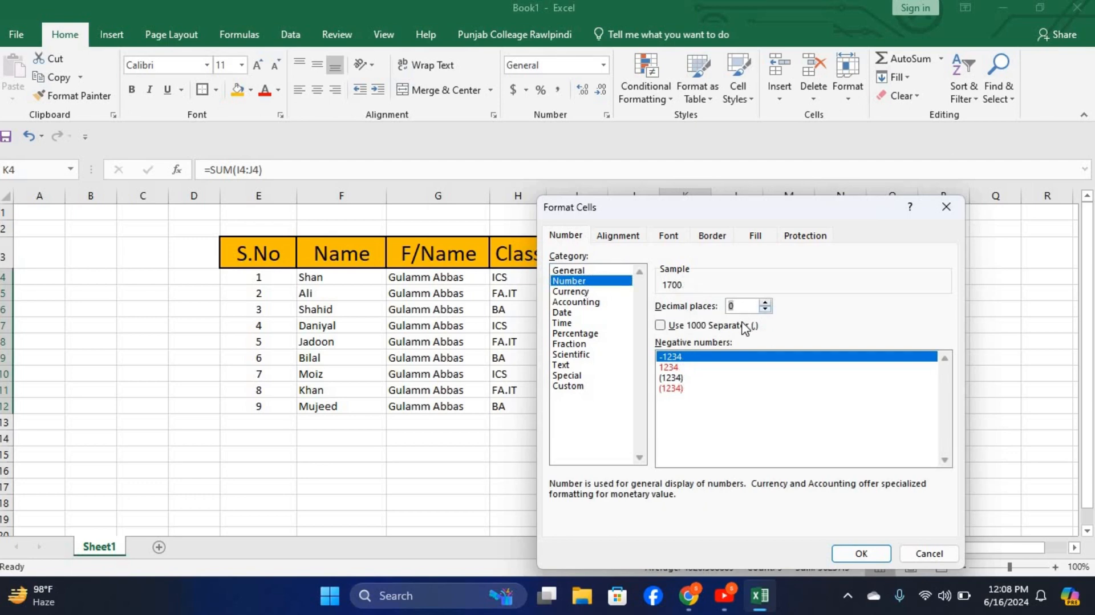
left_click(861, 553)
left_click(801, 435)
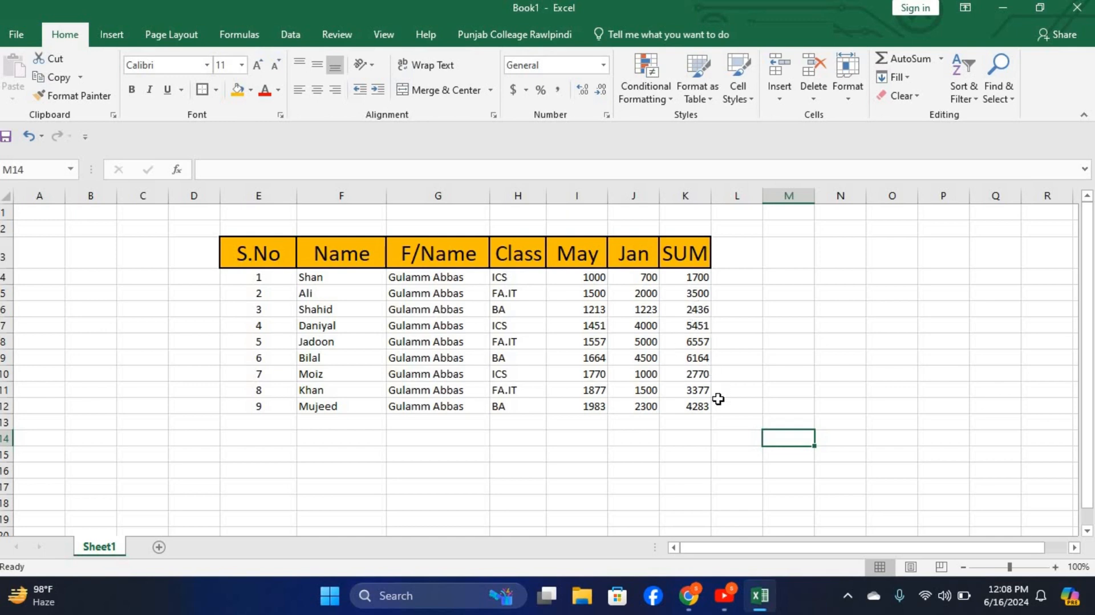
Undo the number format and the formula fill, and delete the SUM formula from K4
key("ctrl+z")
key("ctrl+z")
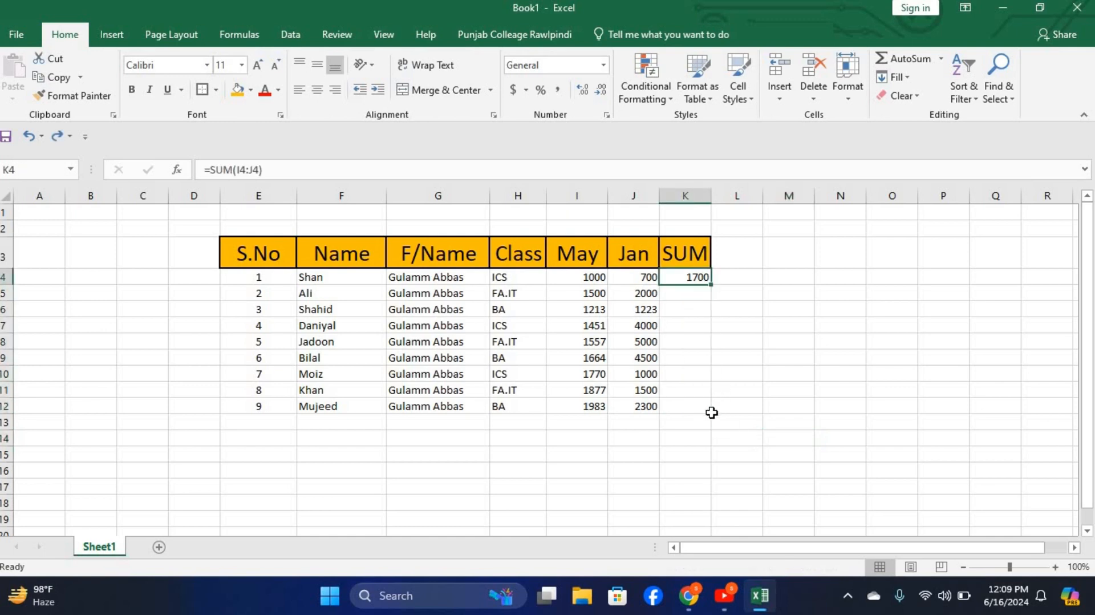
left_click(704, 355)
left_click(691, 281)
key("Delete")
left_click(695, 308)
Total May and Jan for the first student with =SUM(I4:J4) in K4, and fill the formula down through K12
left_click(692, 280)
type("=")
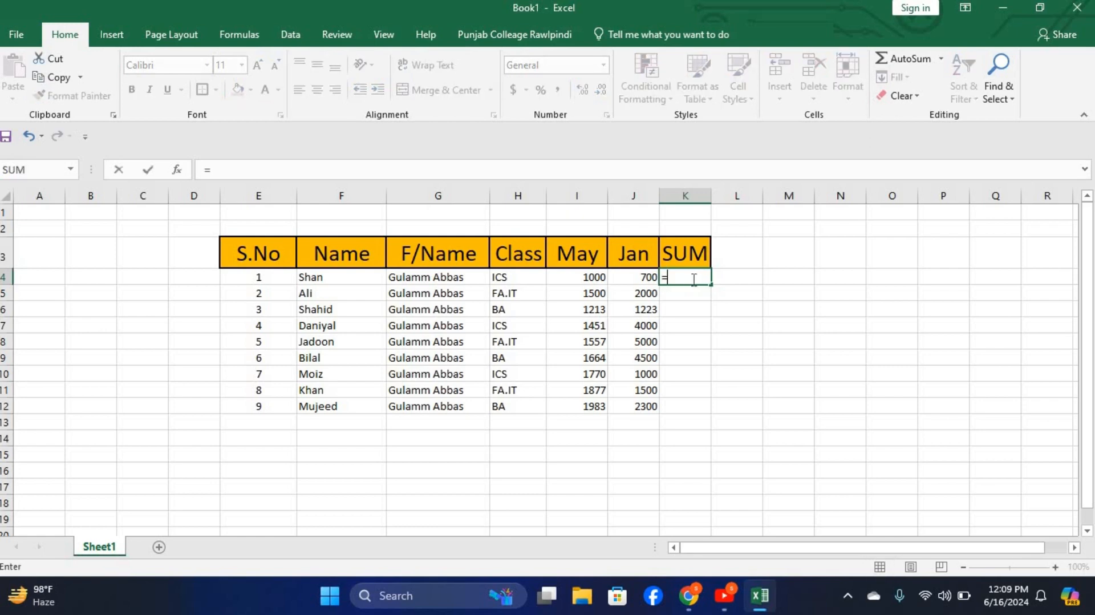
type("sUM")
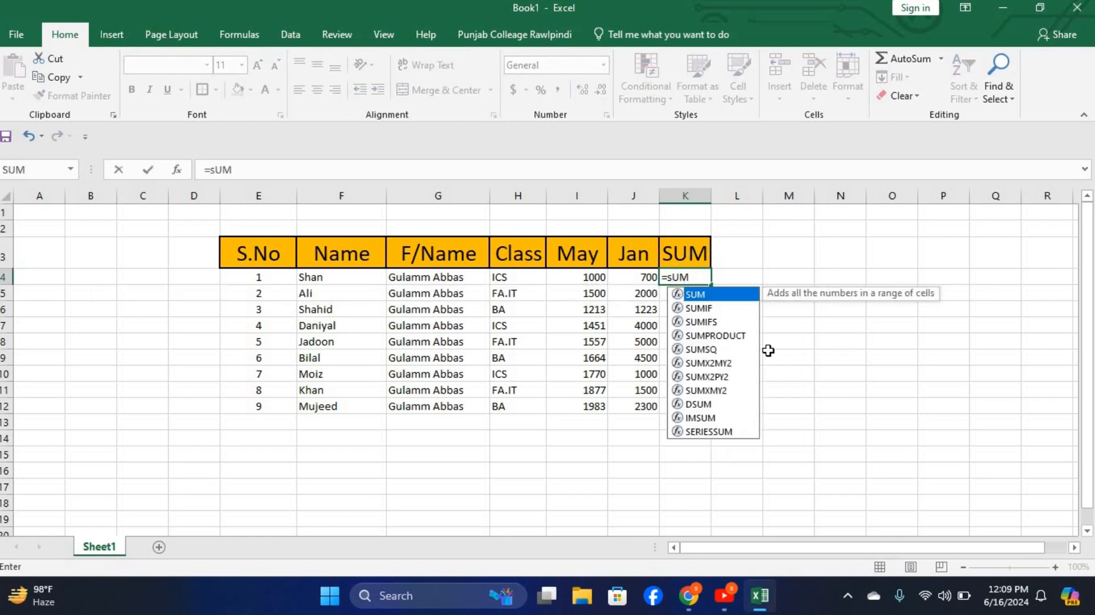
double_click(716, 295)
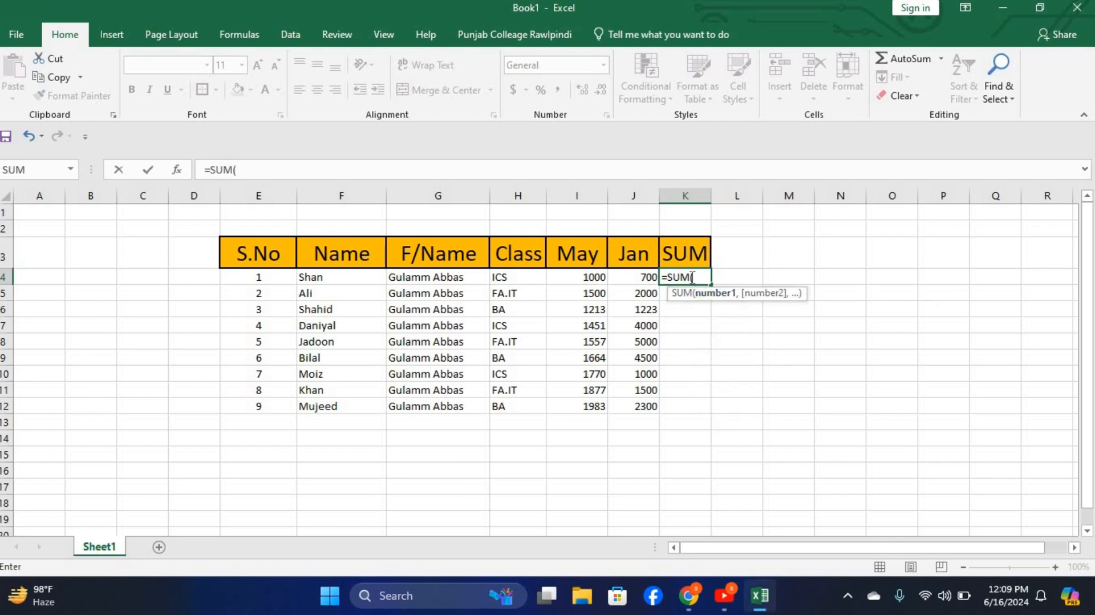
left_click_drag(557, 281, 642, 279)
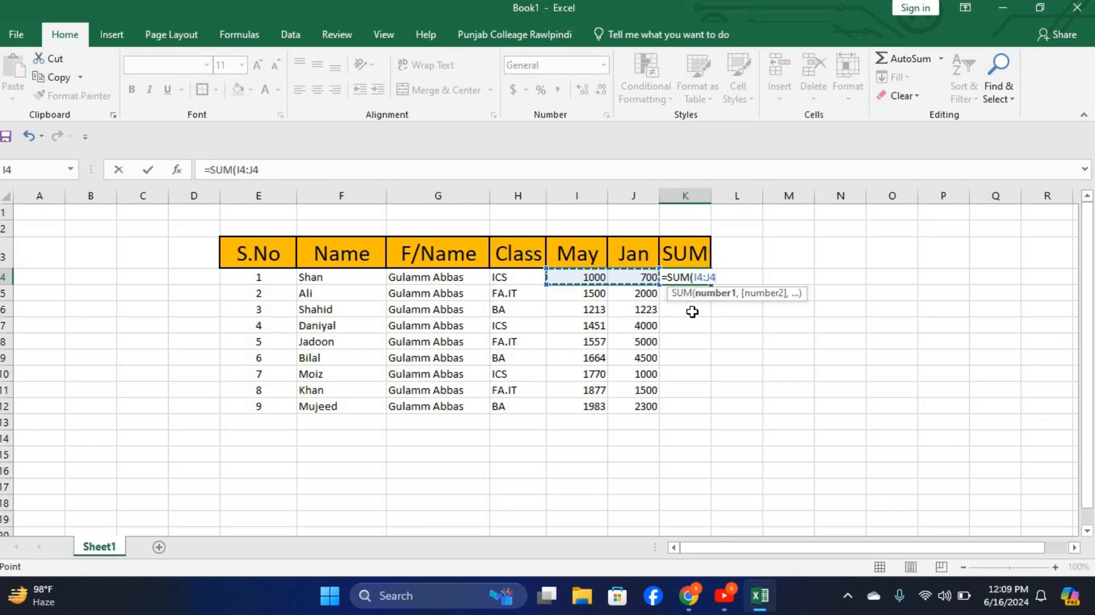
type(")")
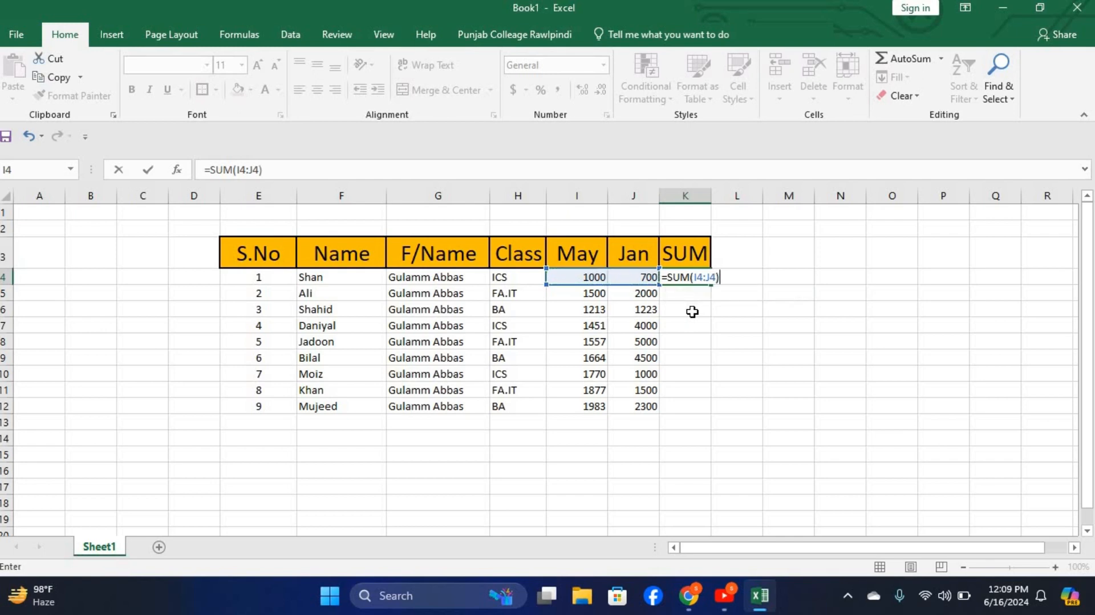
key("Return")
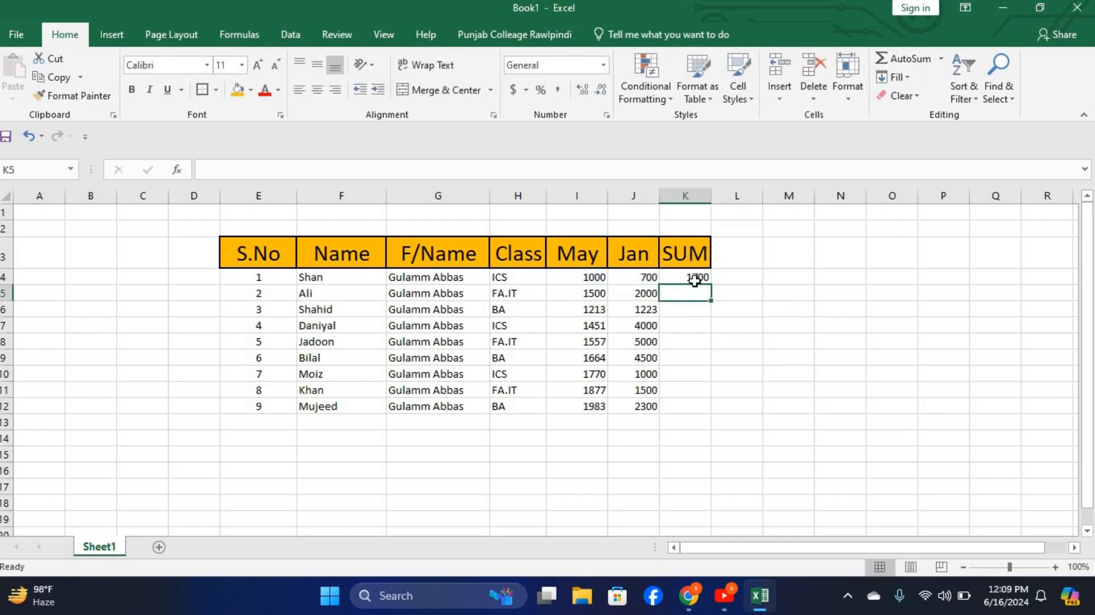
left_click(695, 277)
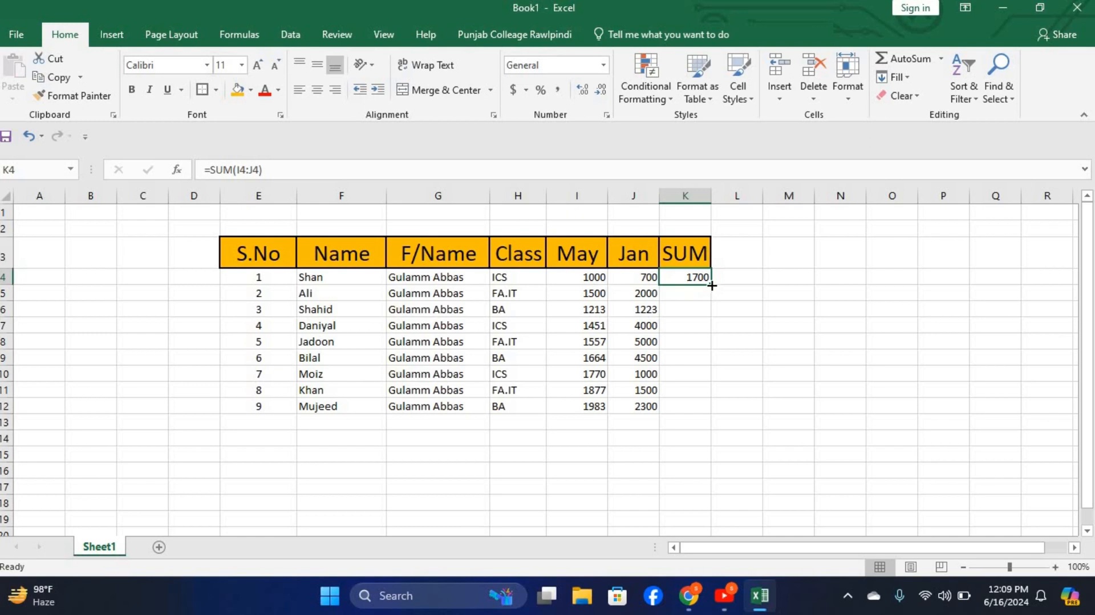
left_click_drag(711, 285, 722, 415)
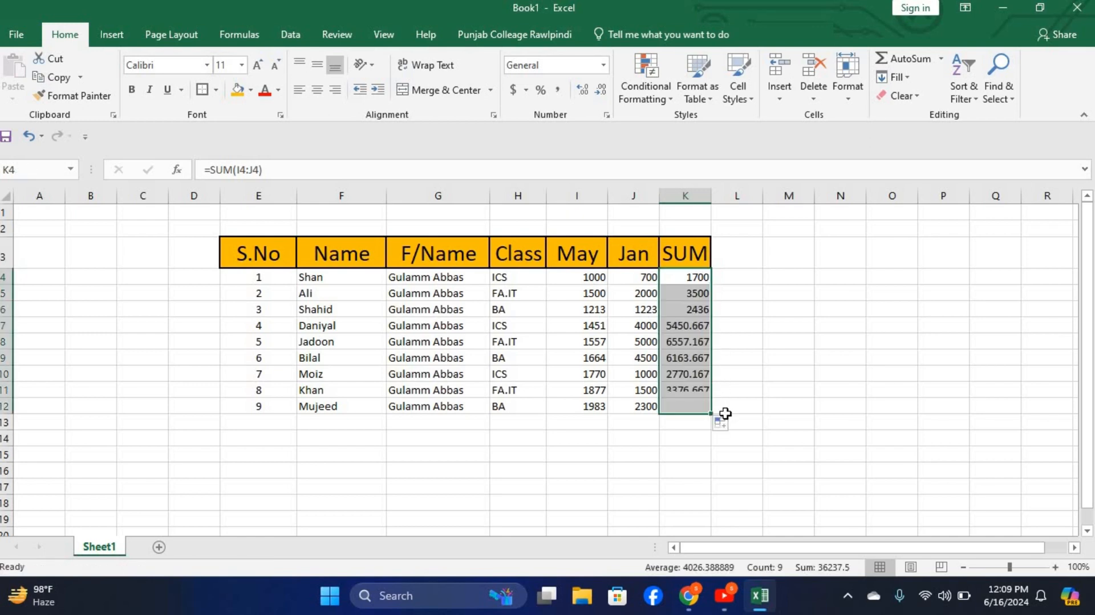
Set the number format of the totals in K4:K12 to Number with 0 decimal places
right_click(698, 330)
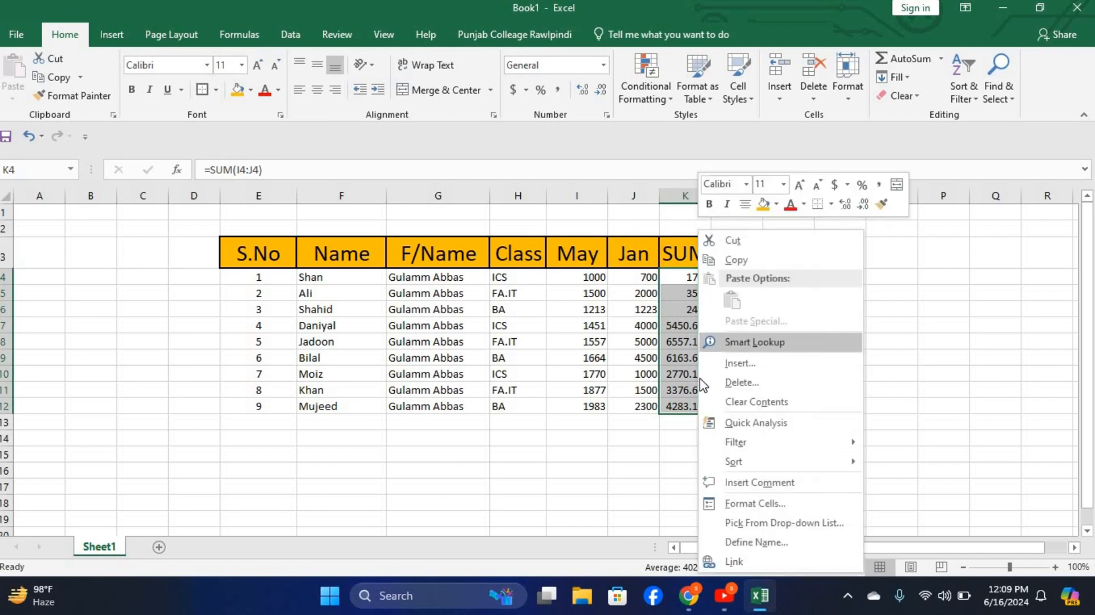
left_click(748, 505)
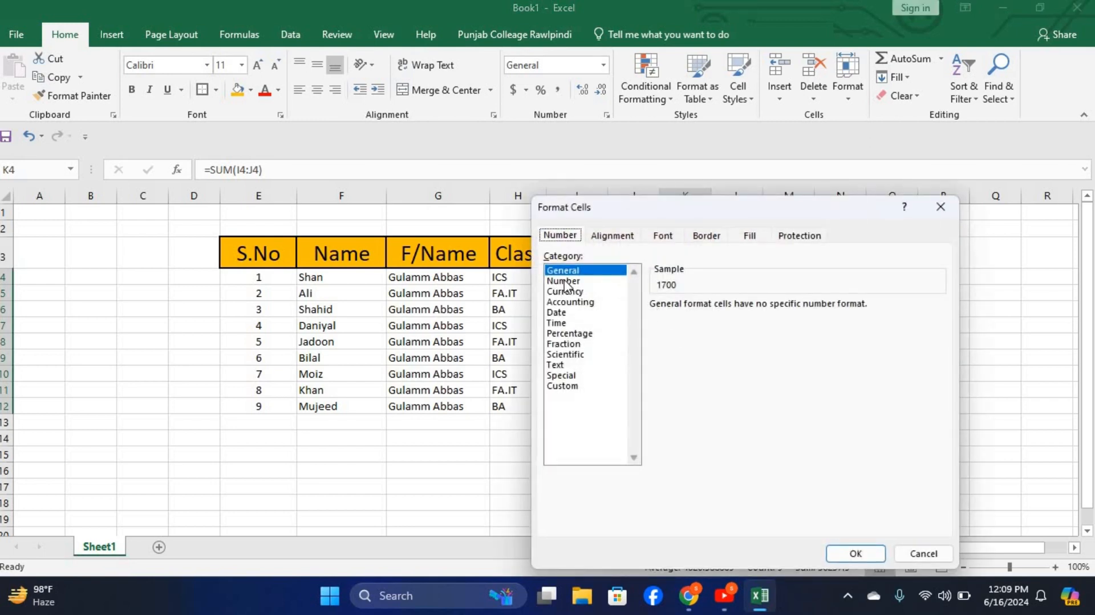
left_click(565, 281)
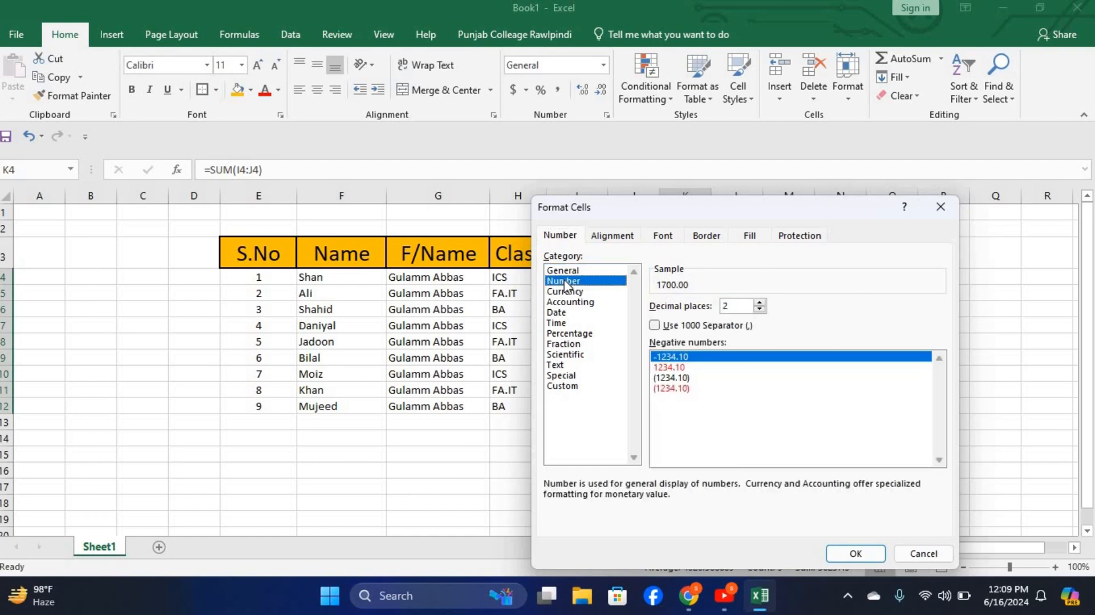
left_click(759, 310)
left_click(759, 310)
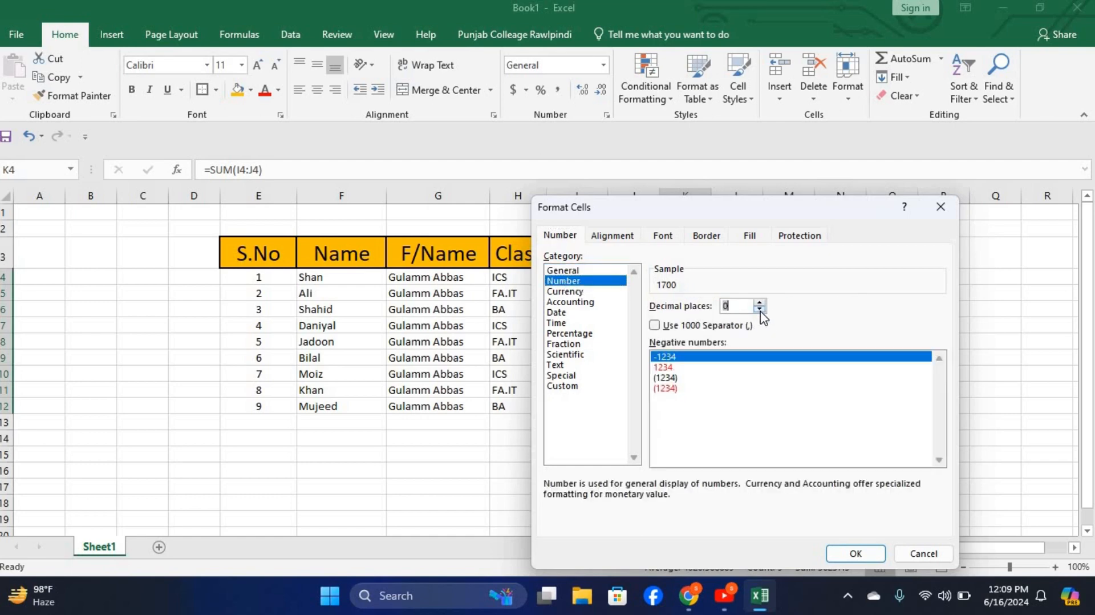
left_click(853, 553)
left_click(756, 436)
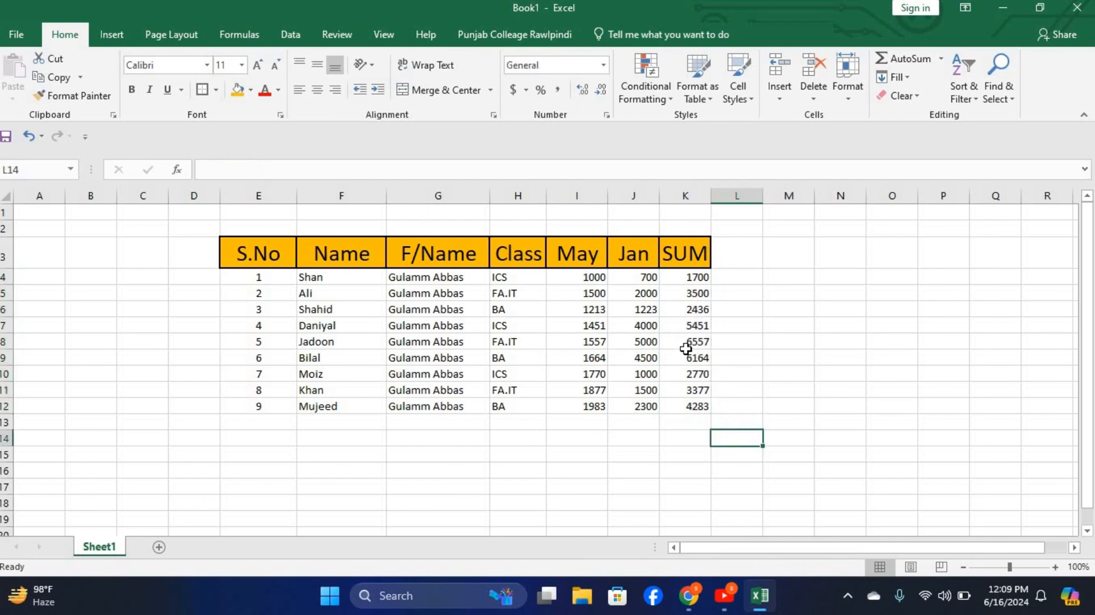
Merge and center cells G13:H14 directly below the student rows
scroll(577, 319, "down", 6)
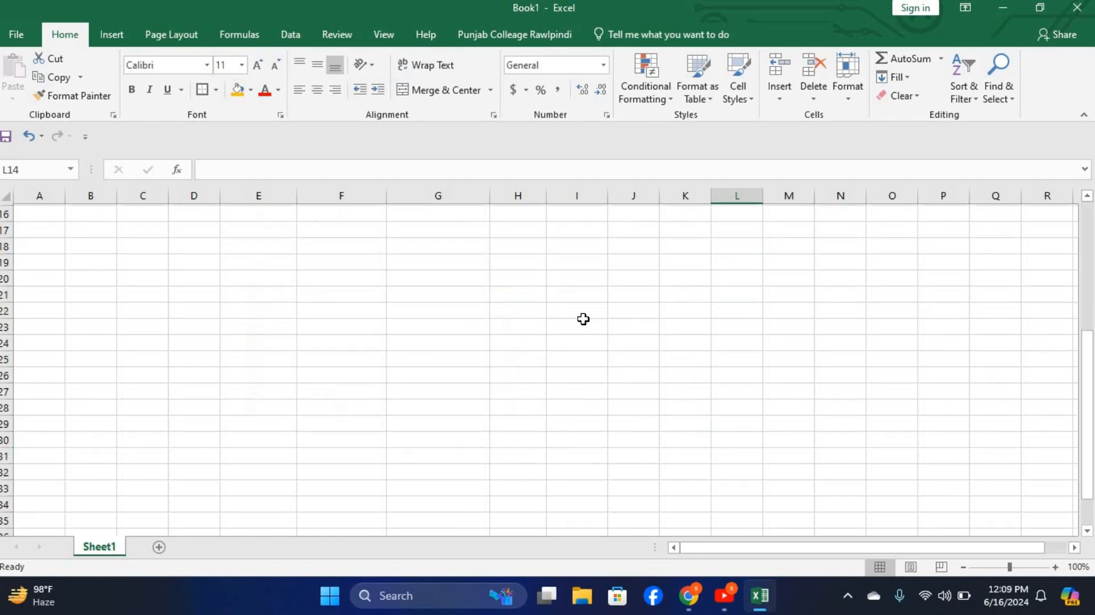
scroll(570, 434, "up", 6)
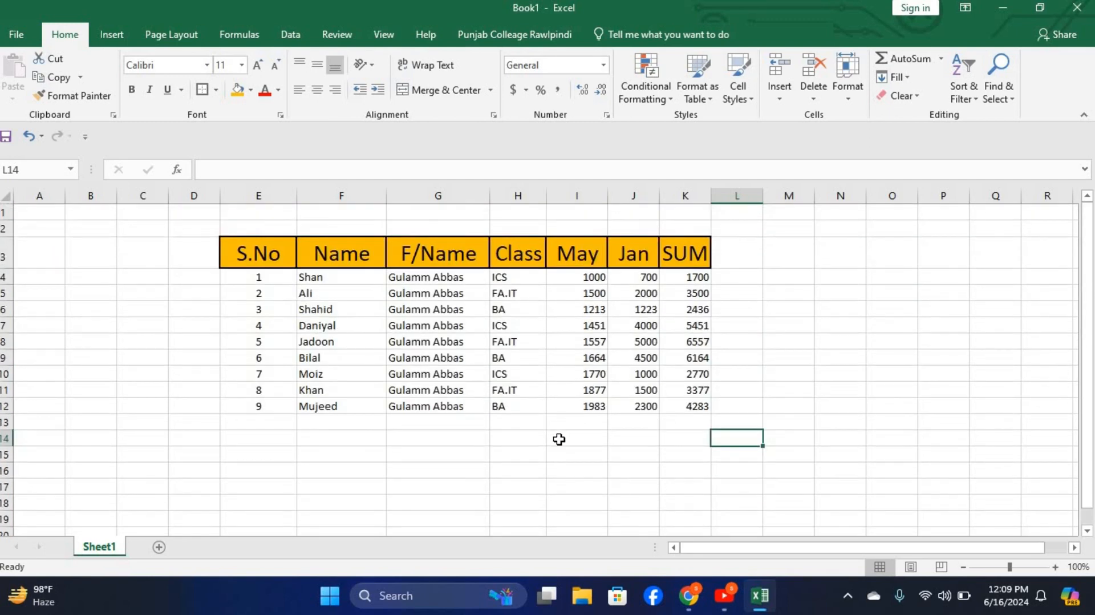
left_click(499, 418)
left_click_drag(457, 423, 513, 444)
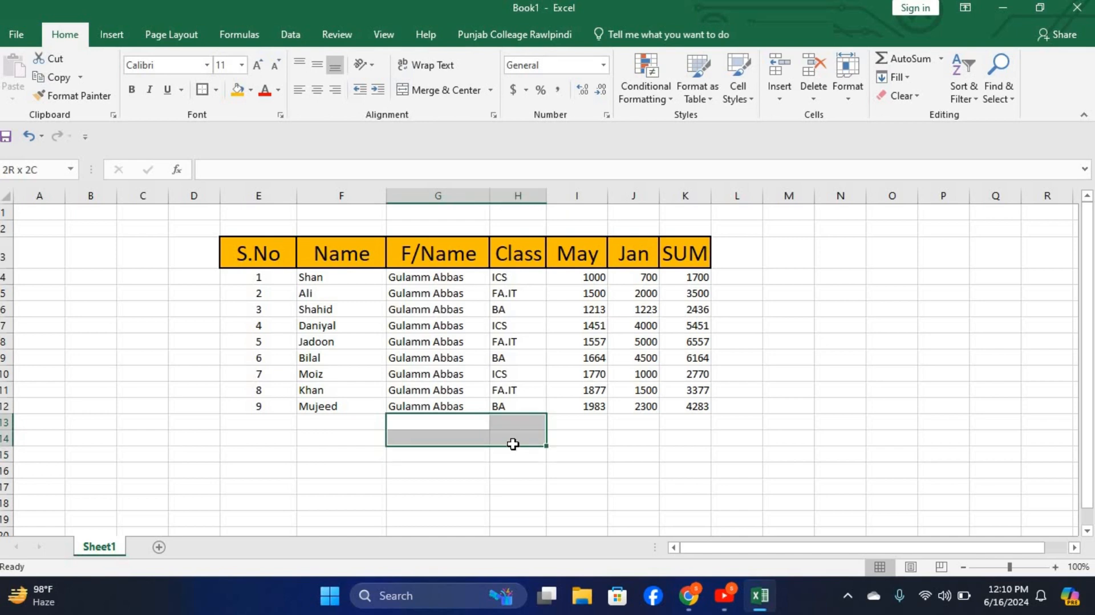
left_click(420, 89)
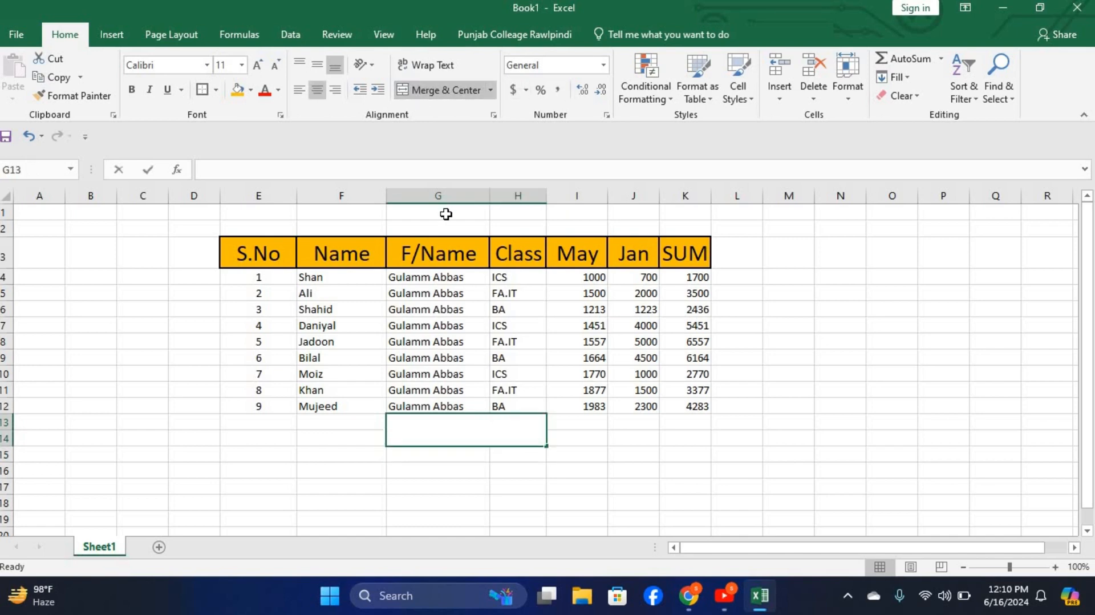
Enter the label TOTAL MAY FEE in the merged cell G13
type("tO")
key("BackSpace")
key("BackSpace")
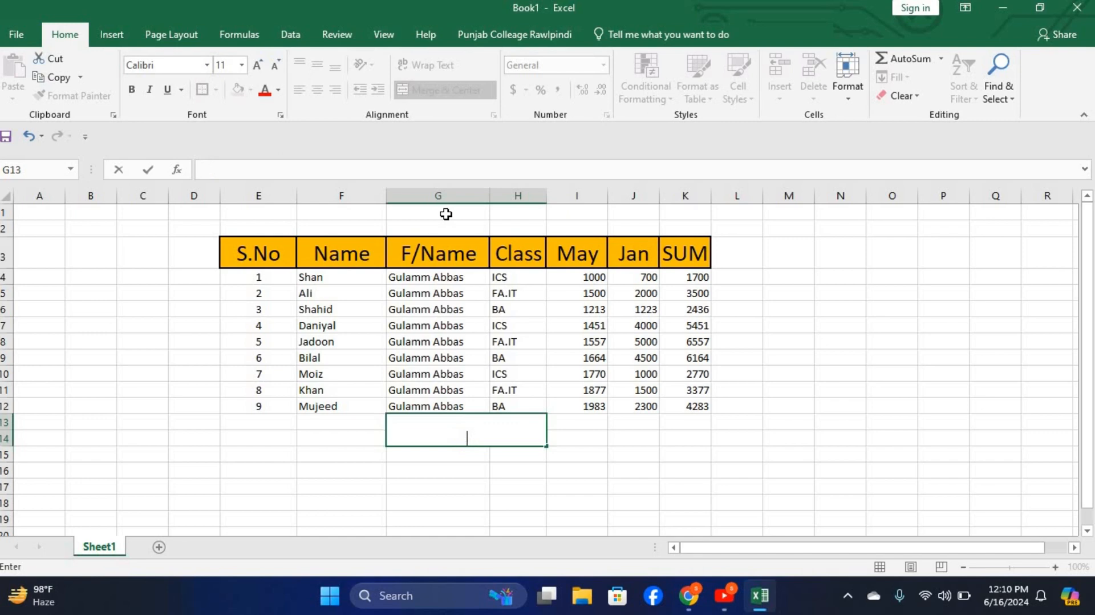
type("TOTO")
key("BackSpace")
type("AL MAY ")
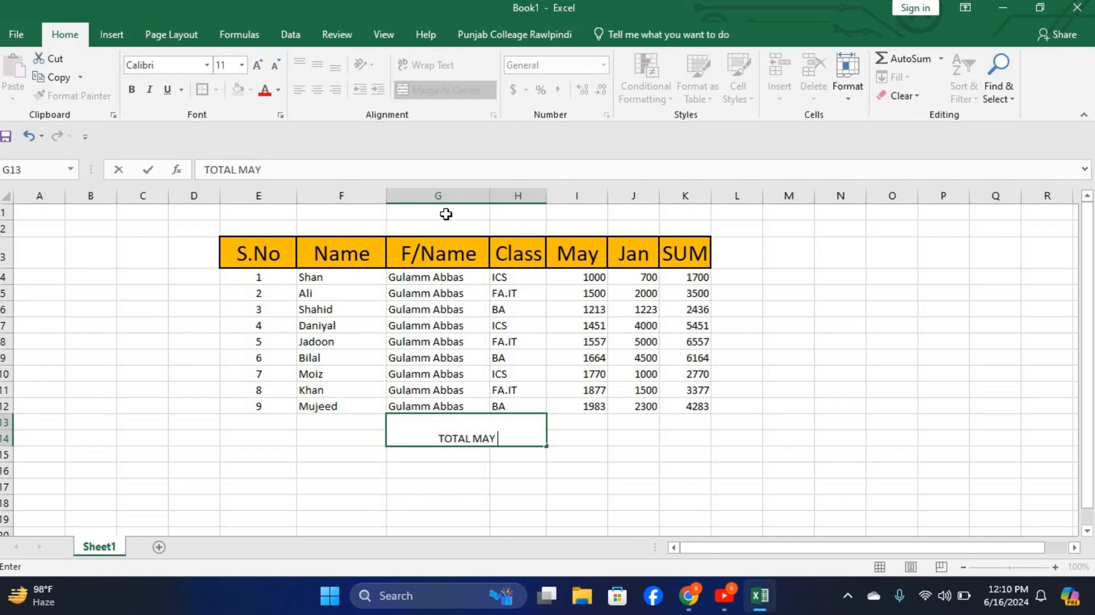
type("FEE")
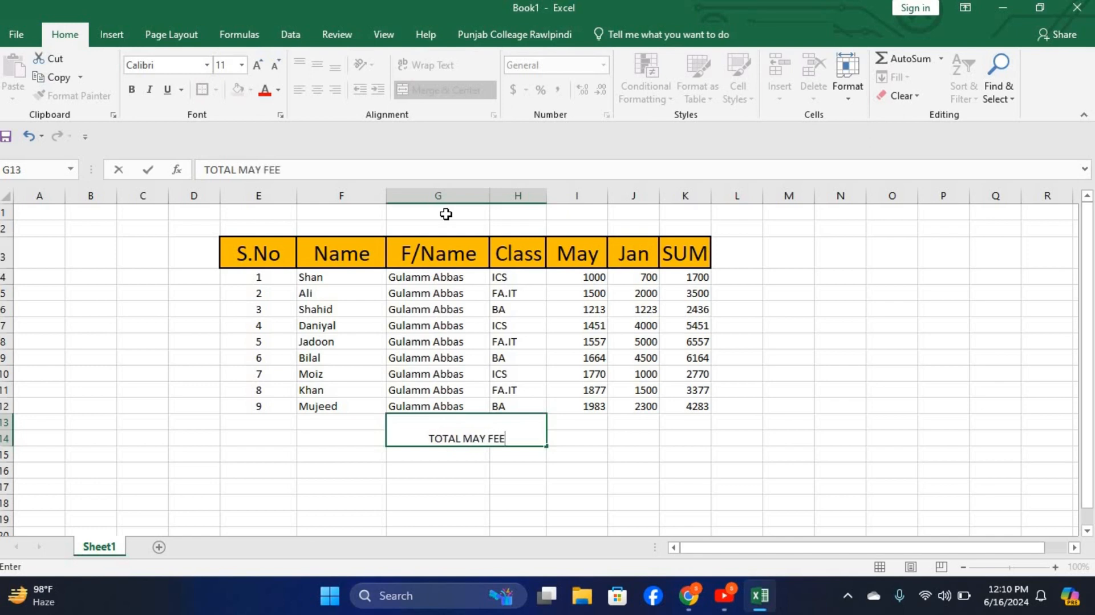
key("Return")
Fill the TOTAL MAY FEE cell with the standard orange first, and change the fill to standard red
left_click(461, 429)
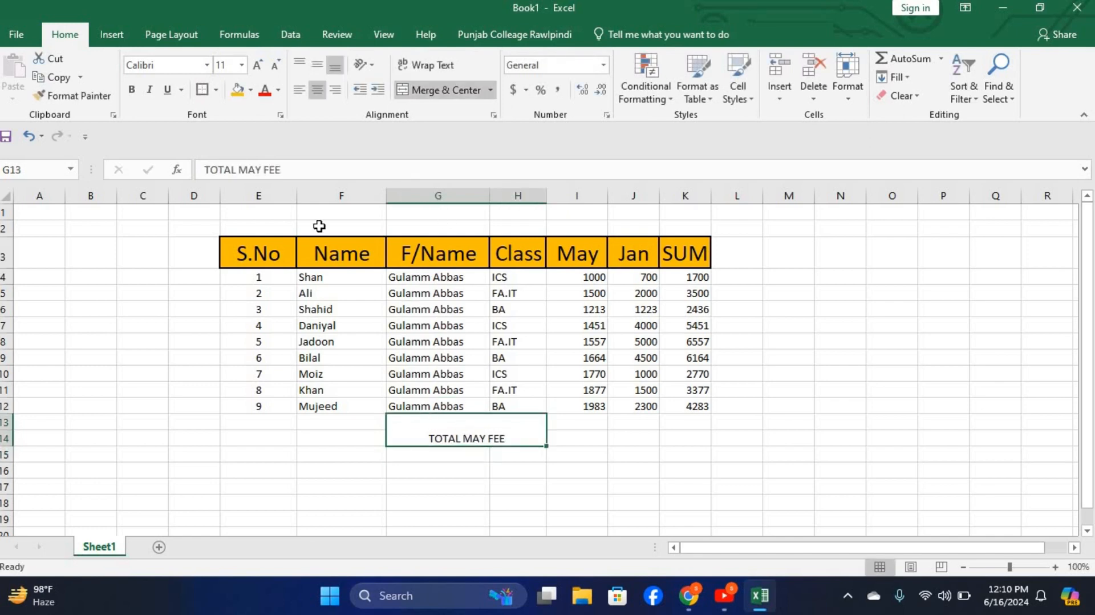
left_click(251, 90)
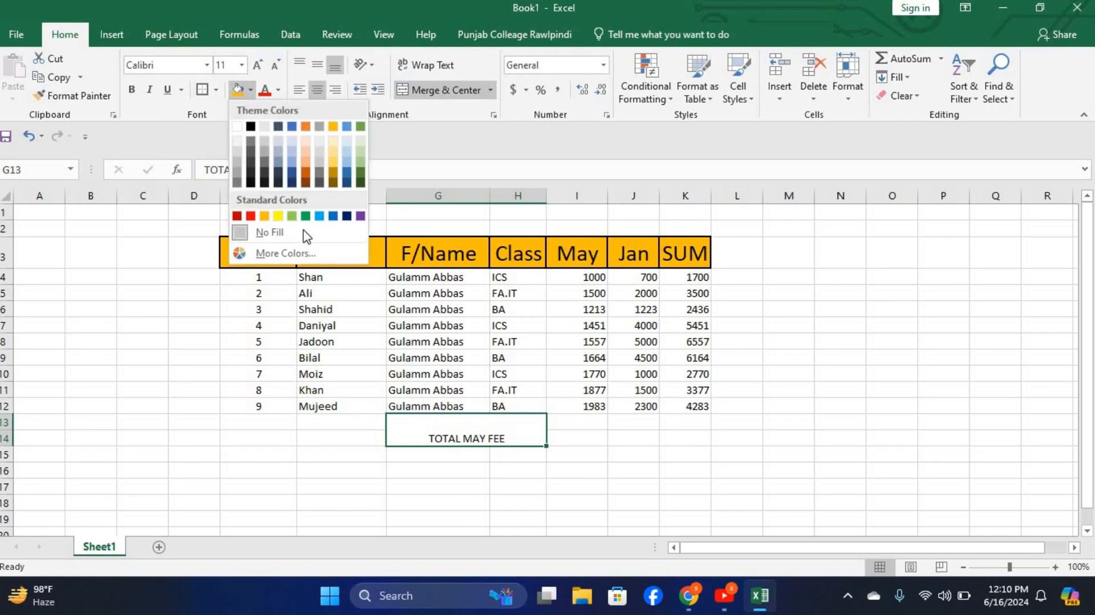
left_click(265, 216)
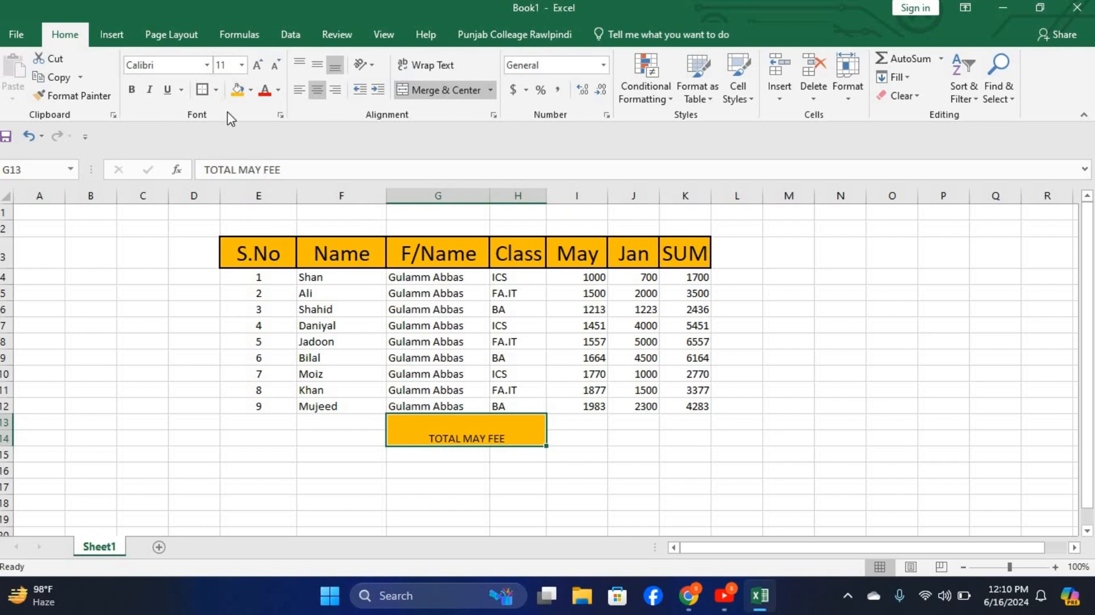
left_click(251, 90)
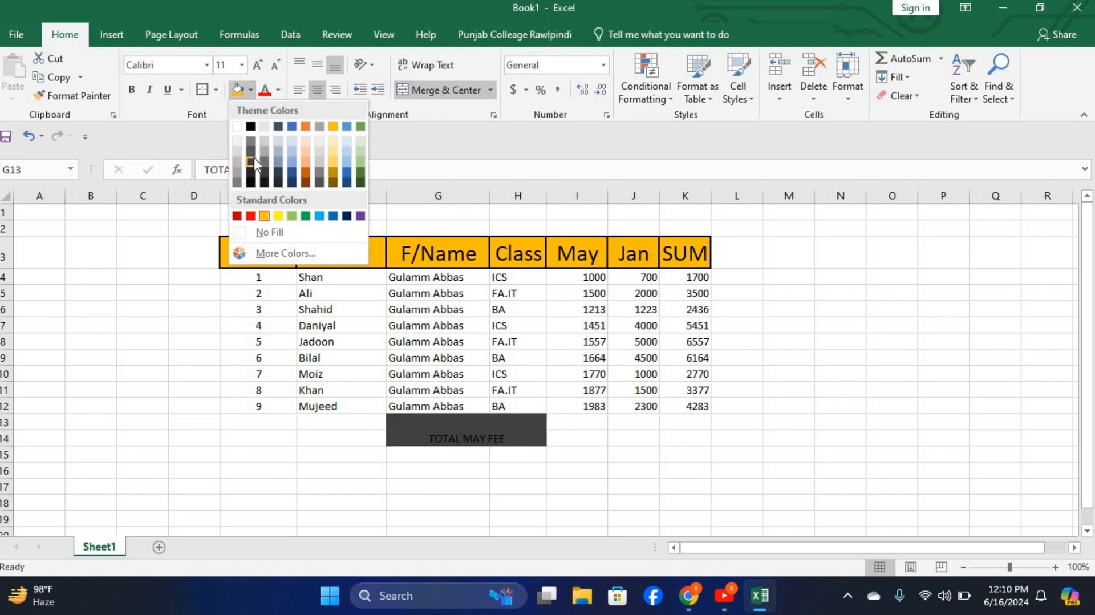
left_click(251, 216)
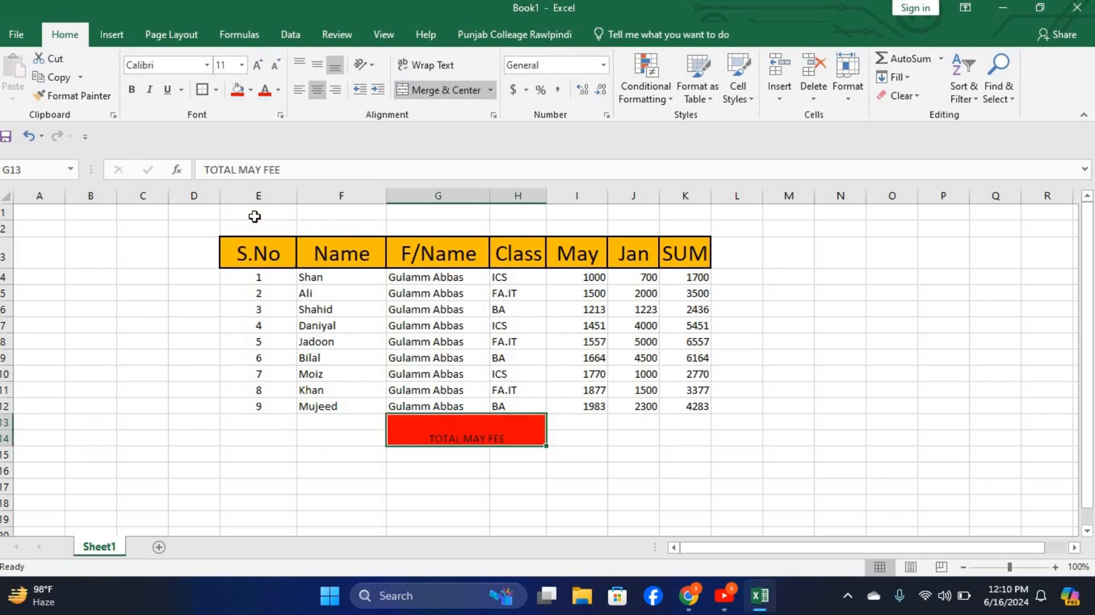
Format the TOTAL MAY FEE cell with bold text, middle vertical alignment and a thick outside border
left_click(132, 90)
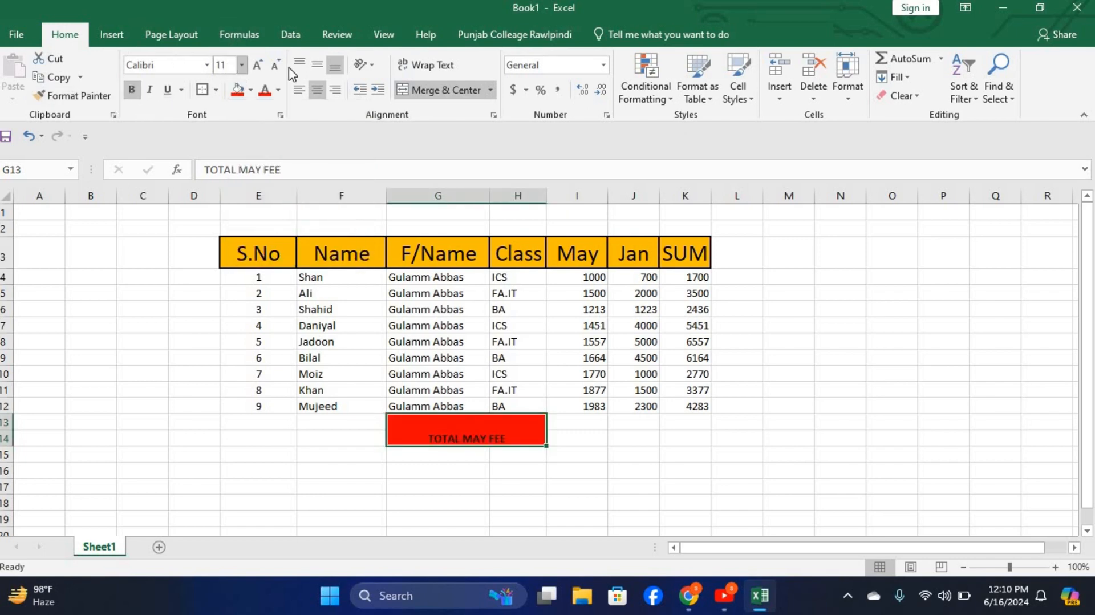
left_click(315, 68)
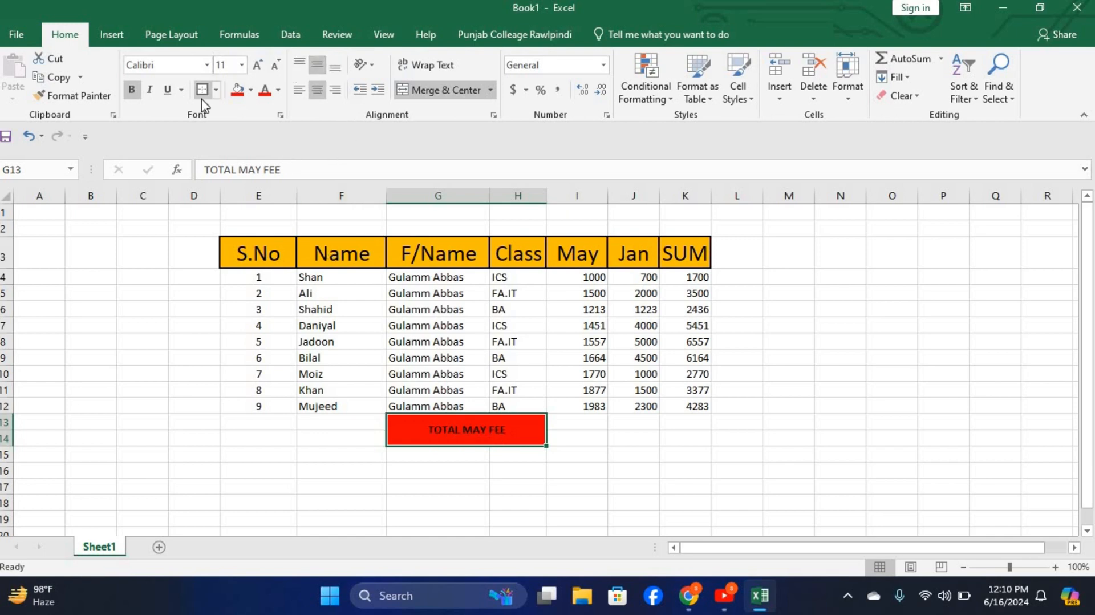
left_click(571, 471)
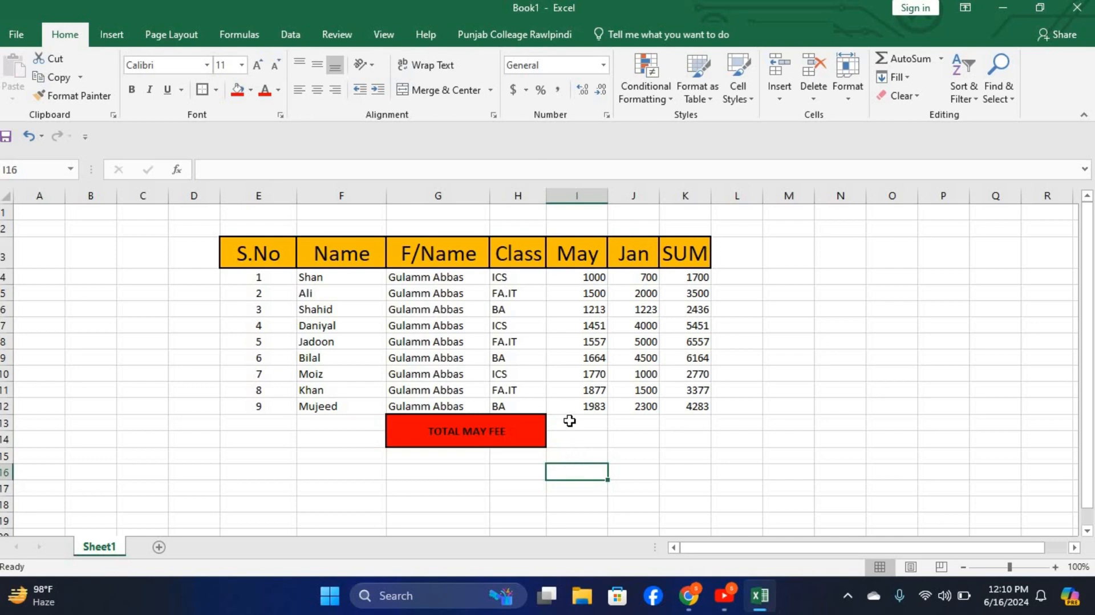
Merge and center cells I13:I14 beside the TOTAL MAY FEE label
mouse_move(569, 422)
left_mouse_down()
mouse_move(569, 459)
mouse_move(578, 434)
left_mouse_up()
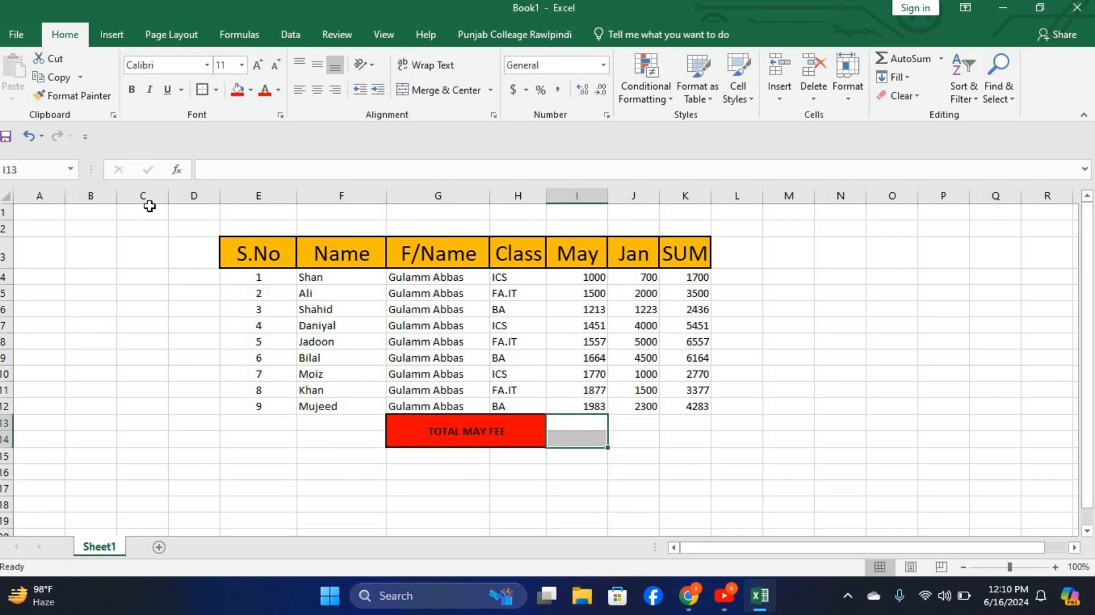
left_click(465, 90)
left_click(573, 486)
left_click(584, 428)
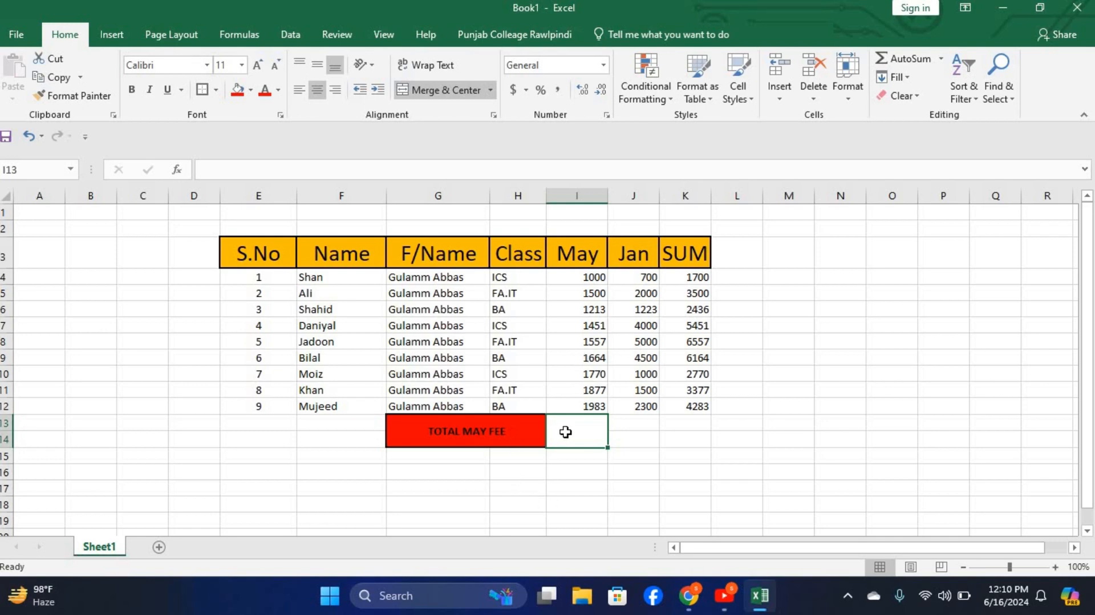
Total the May column with =SUM(I4:I12) in the merged cell I13
type("=")
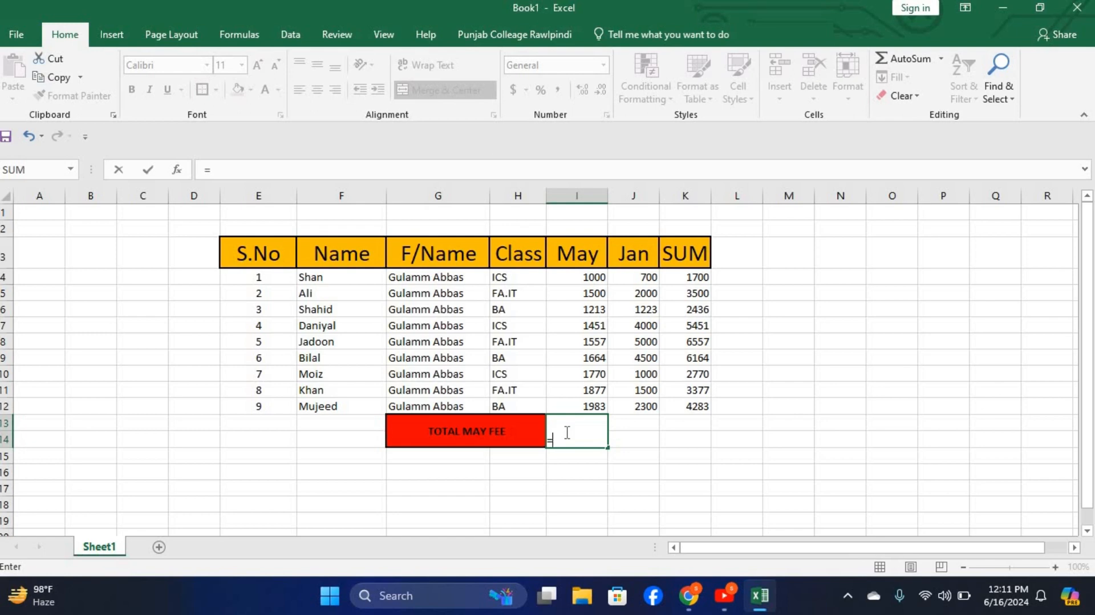
type("SUM")
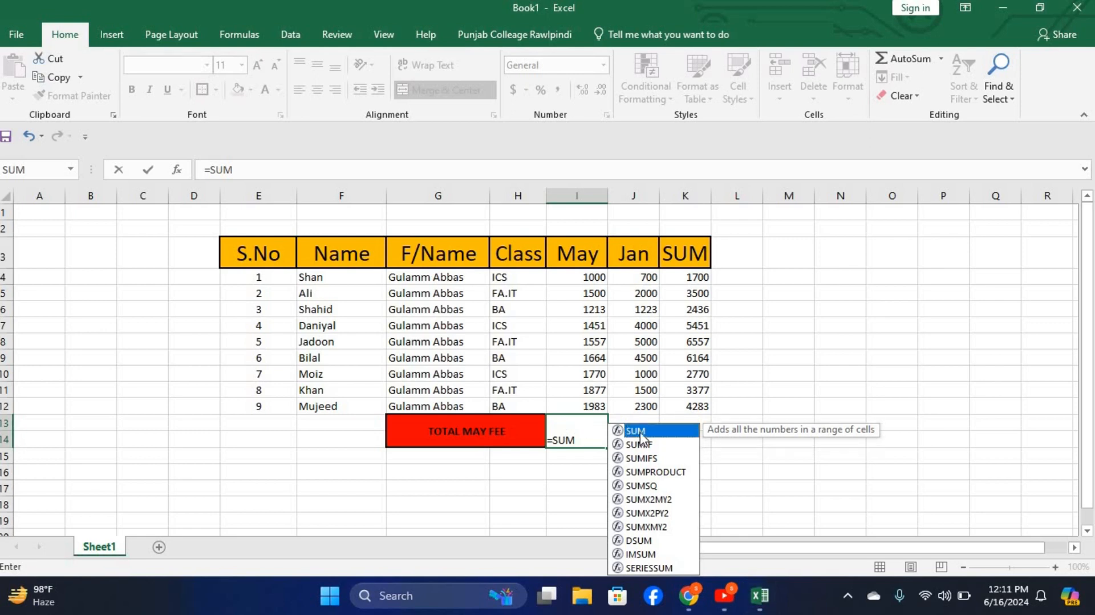
double_click(639, 432)
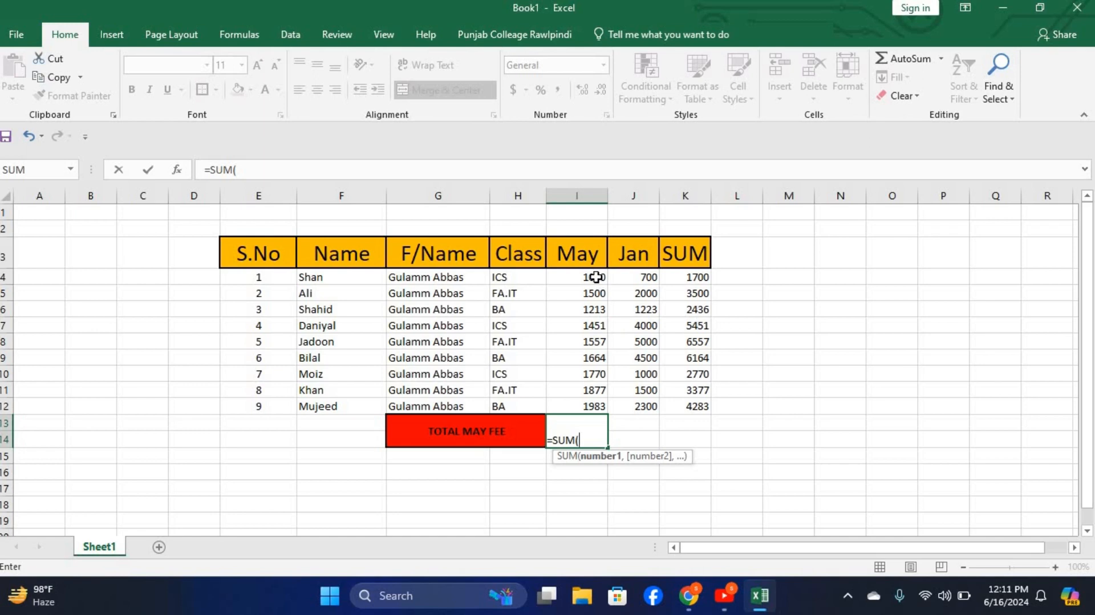
left_click_drag(596, 277, 594, 406)
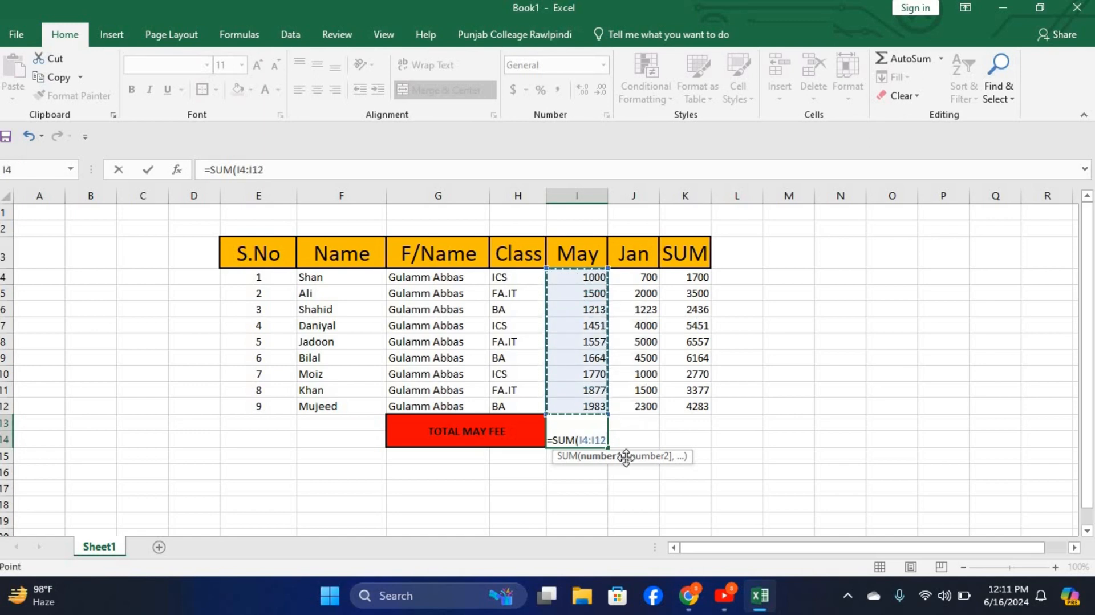
type(")")
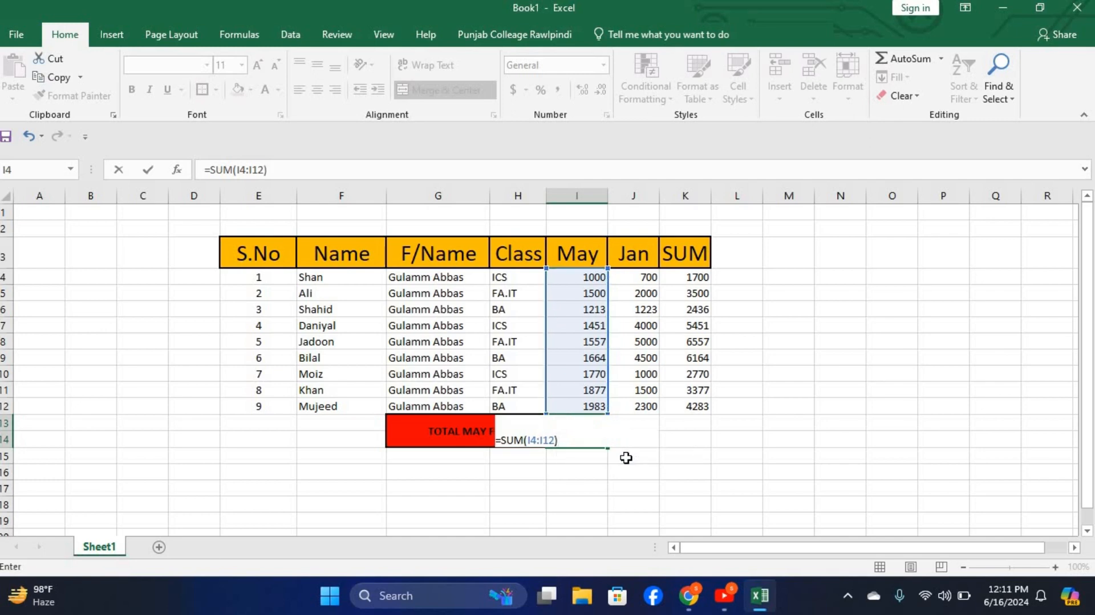
key("Return")
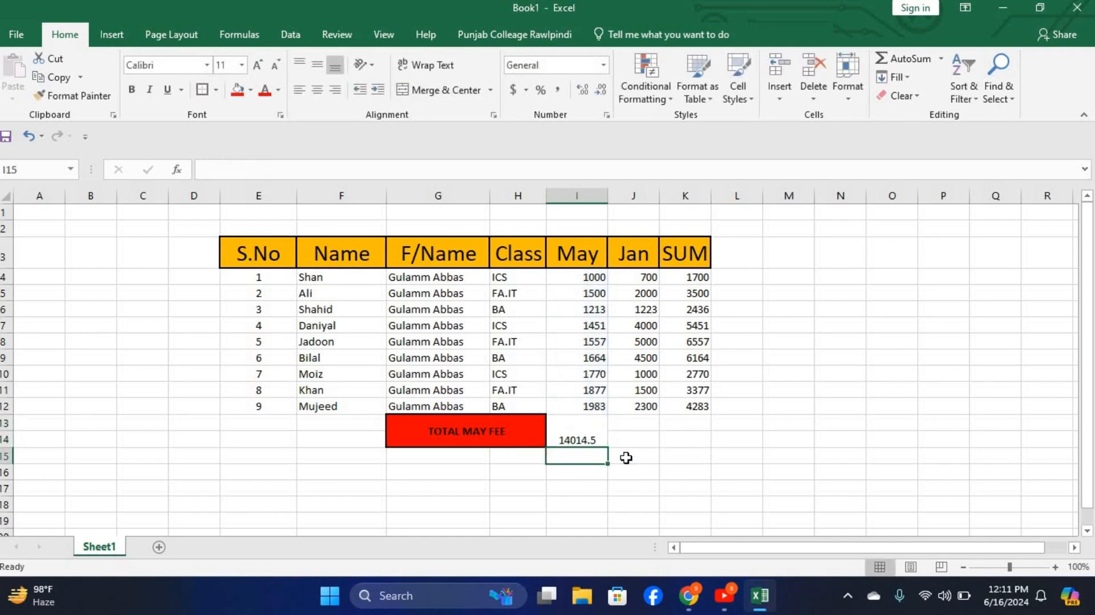
Format the May total in I13 as Number with 0 decimal places and align it to the middle vertically
left_click(587, 439)
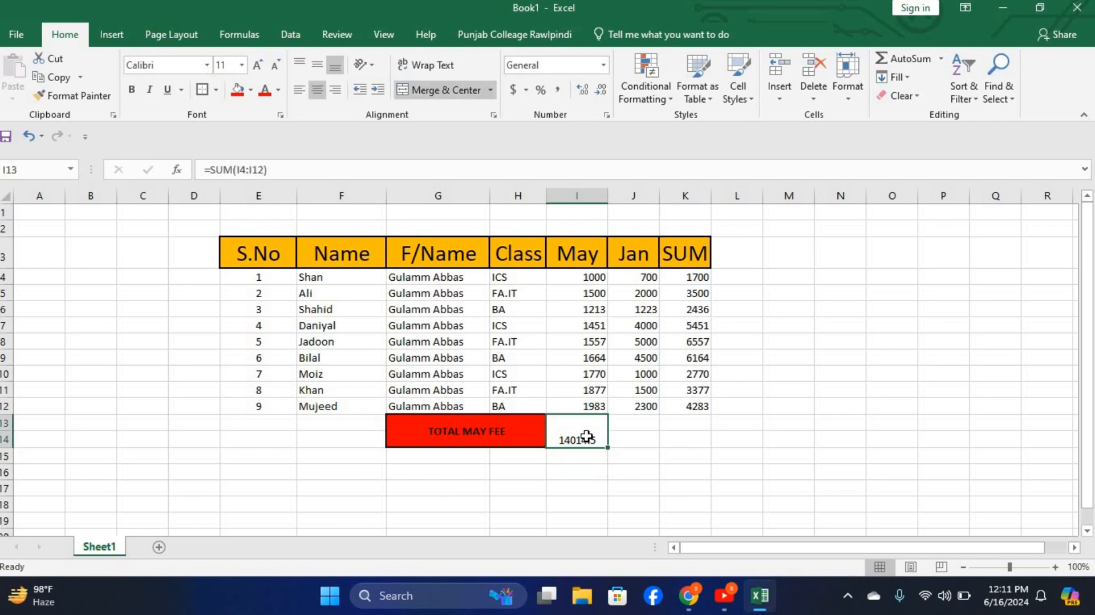
right_click(586, 437)
right_click(575, 439)
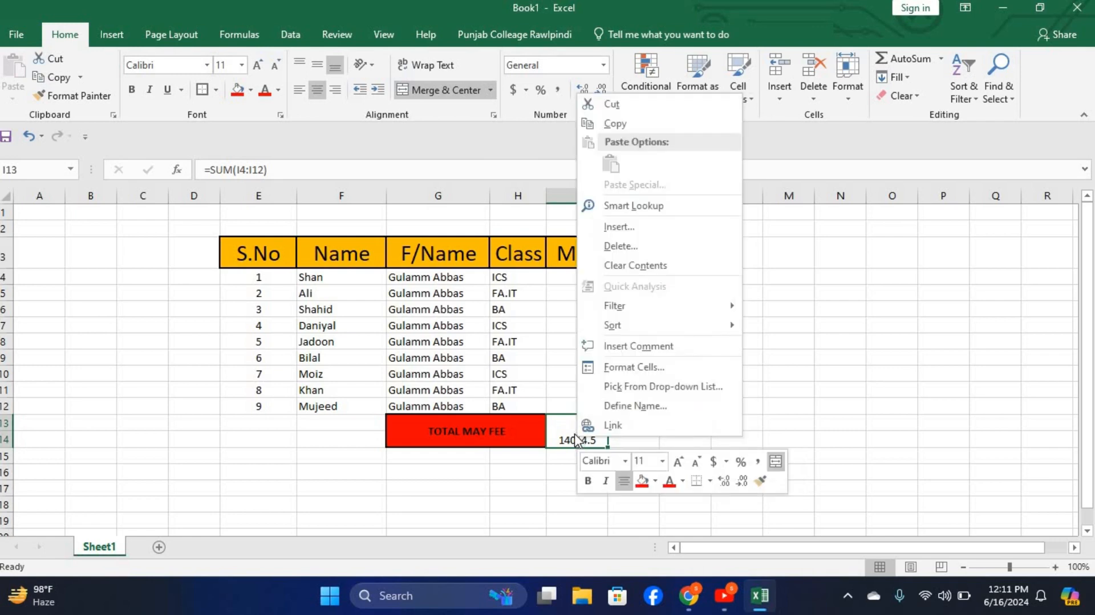
left_click(606, 368)
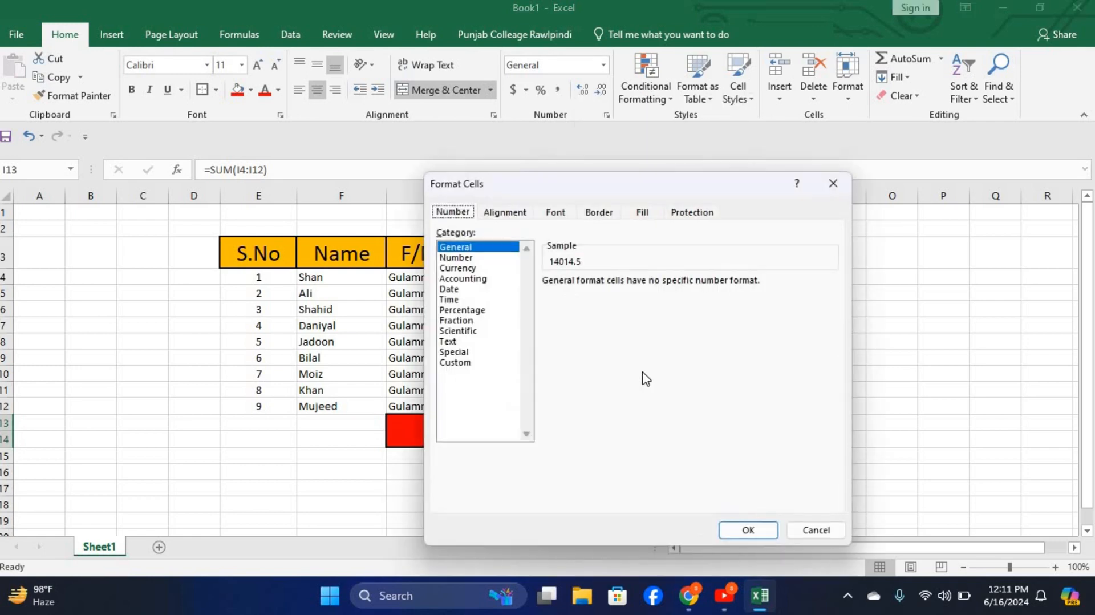
left_click(467, 259)
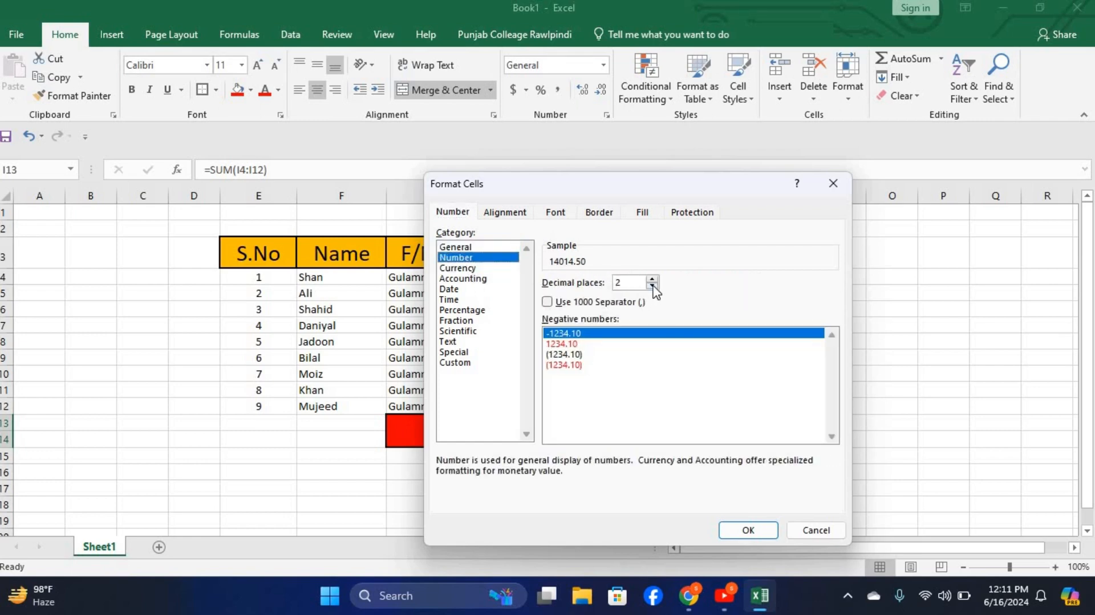
left_click(653, 286)
left_click(652, 286)
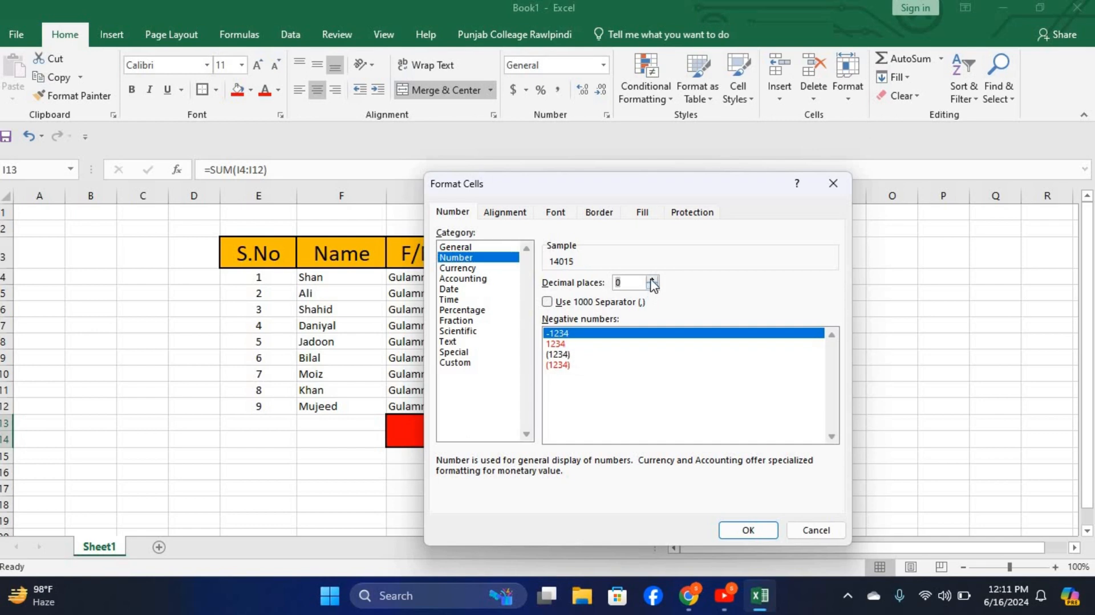
left_click(652, 280)
left_click(652, 279)
left_click(652, 280)
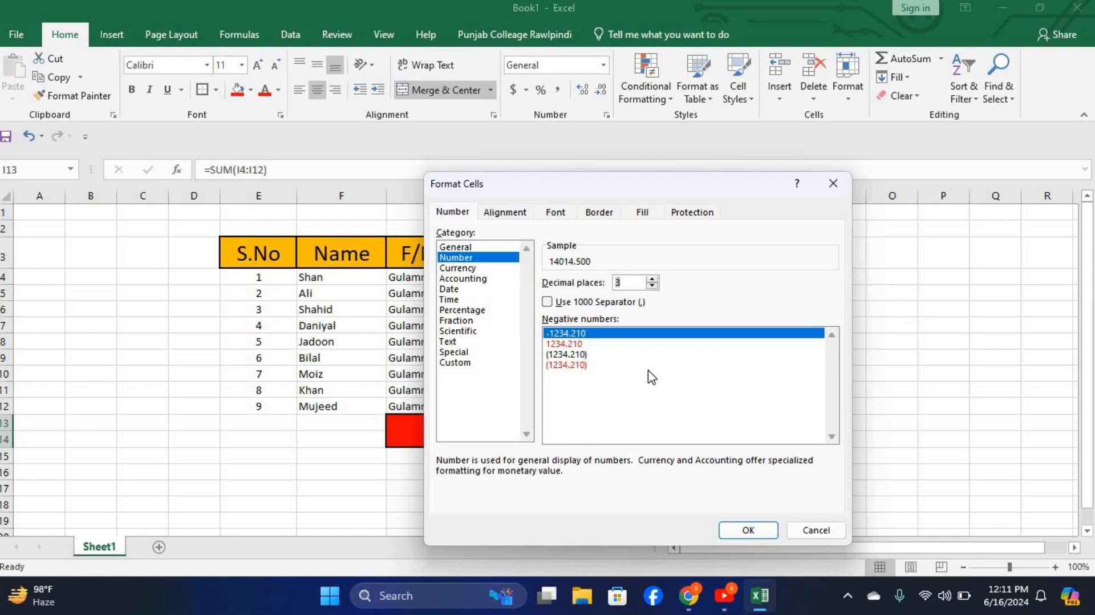
left_click(654, 287)
left_click(654, 286)
left_click(653, 286)
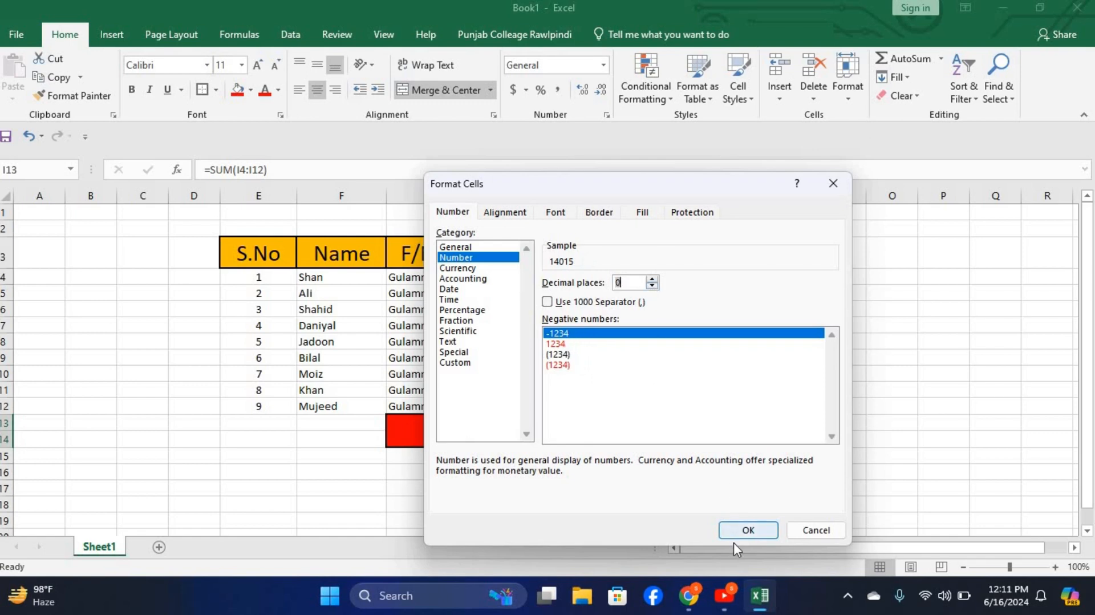
left_click(742, 531)
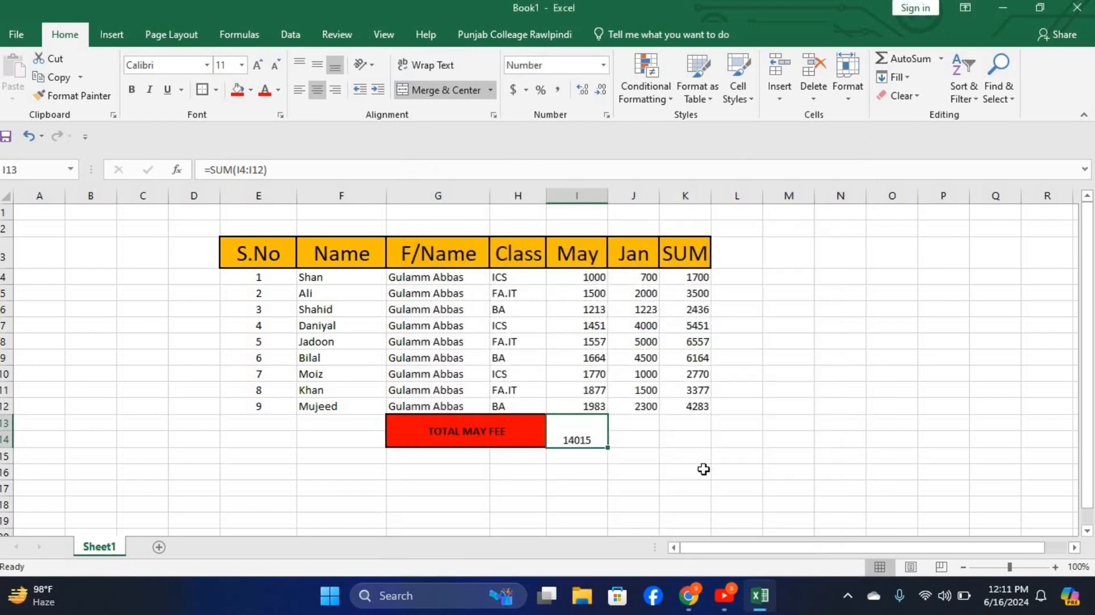
left_click(317, 71)
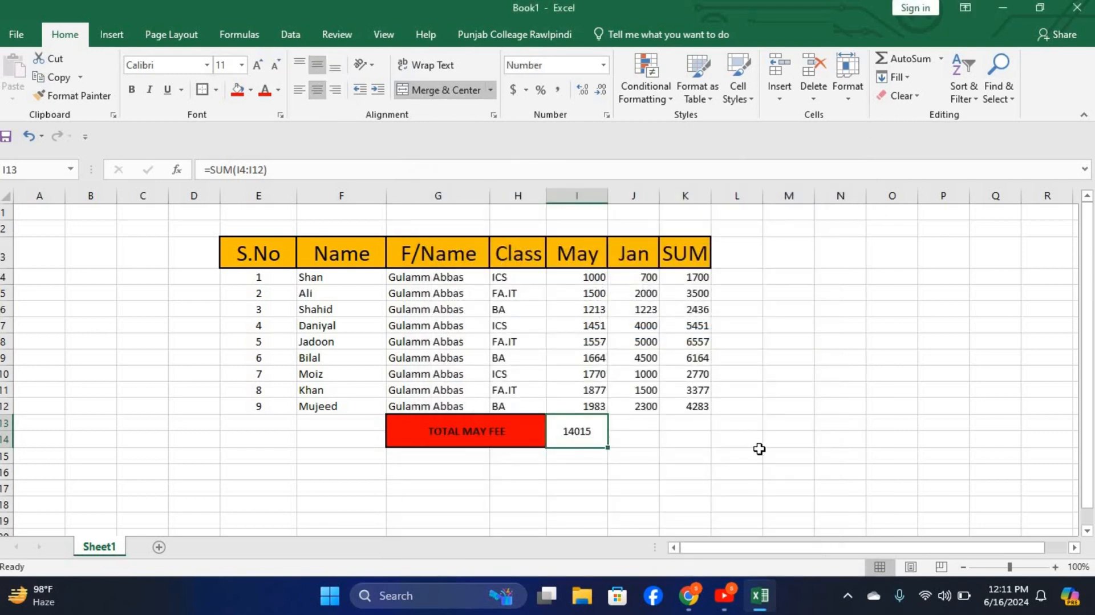
Undo the alignment, number format, SUM formula and cell merge in I13:I14
left_click(672, 455)
left_click(595, 439)
key("ctrl+z")
key("ctrl+z")
key("ctrl+z")
key("ctrl+z")
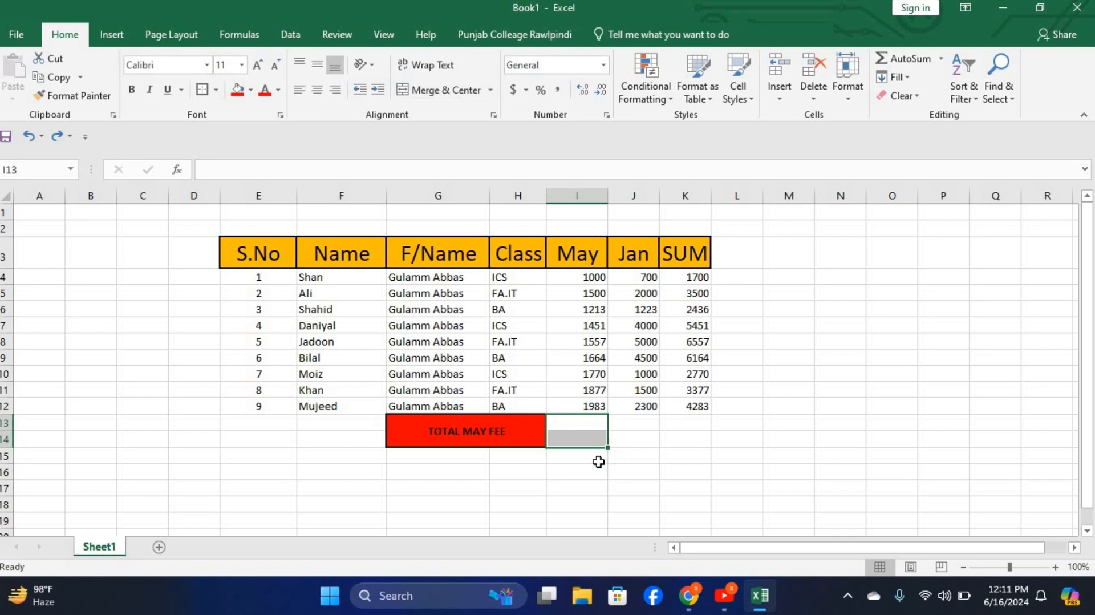
Merge and center the two empty cells I13:I14 next to the TOTAL MAY FEE label
left_click(414, 92)
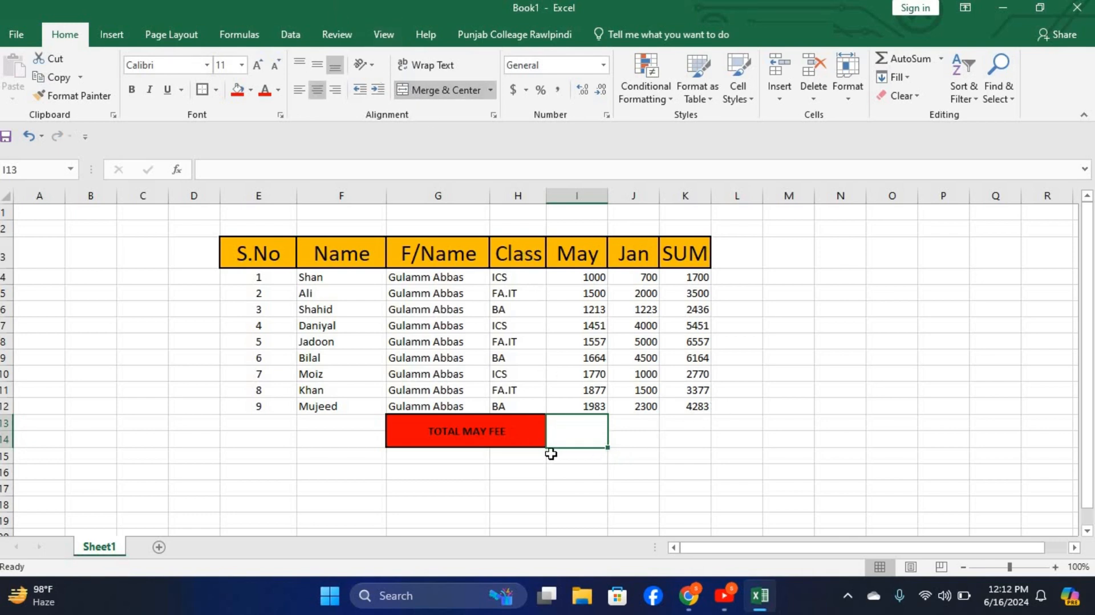
type("SUM")
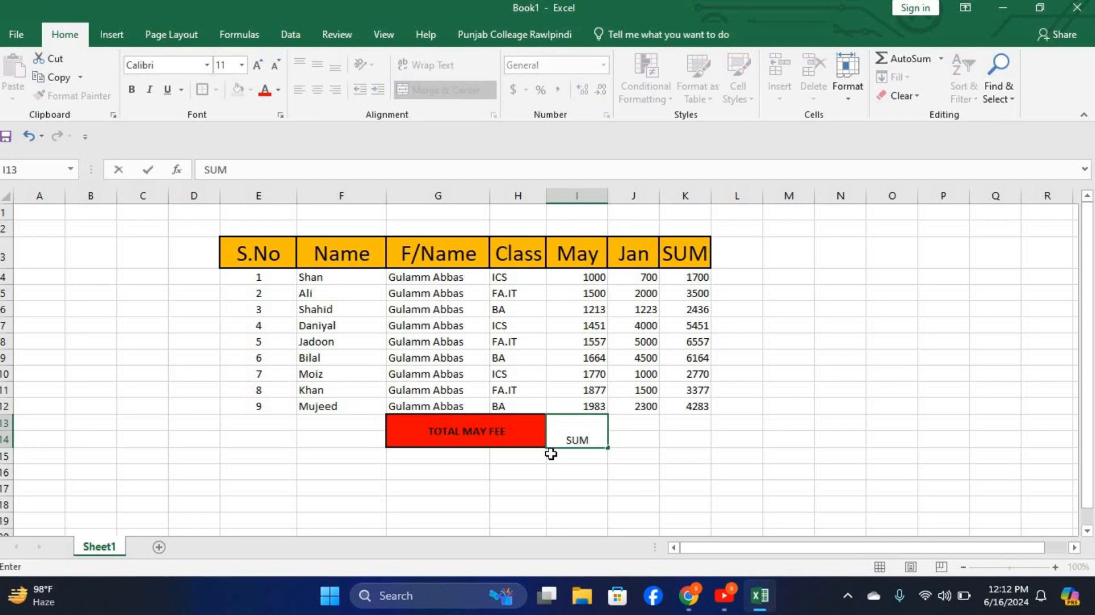
type("(")
left_click_drag(578, 284, 579, 361)
left_click(597, 453)
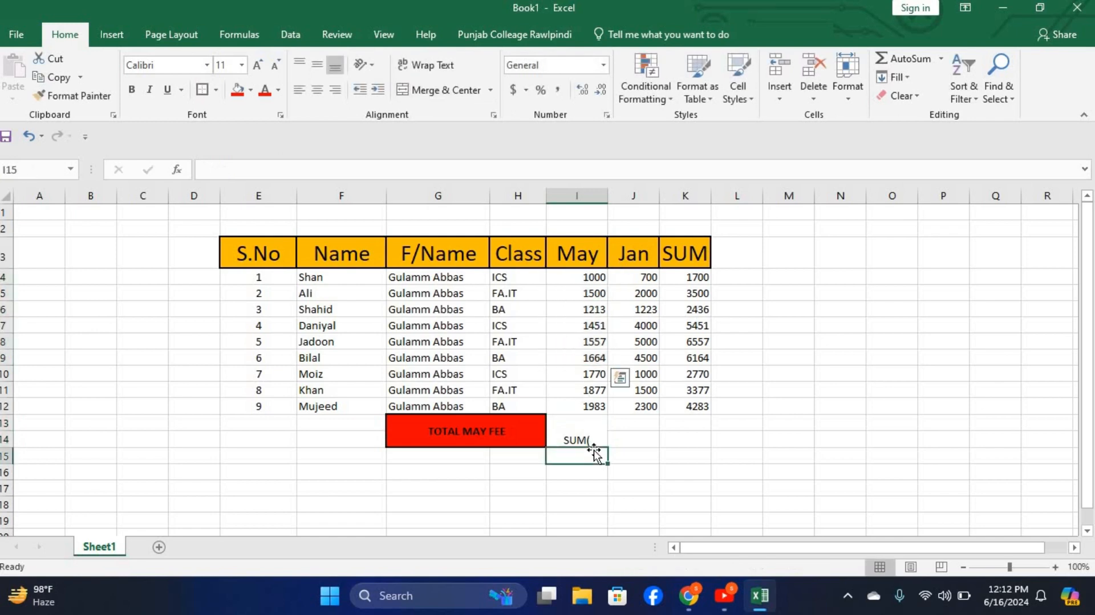
Replace the entry in merged cell I13 with the formula =SUM(I4:I12) to total the May column
double_click(591, 440)
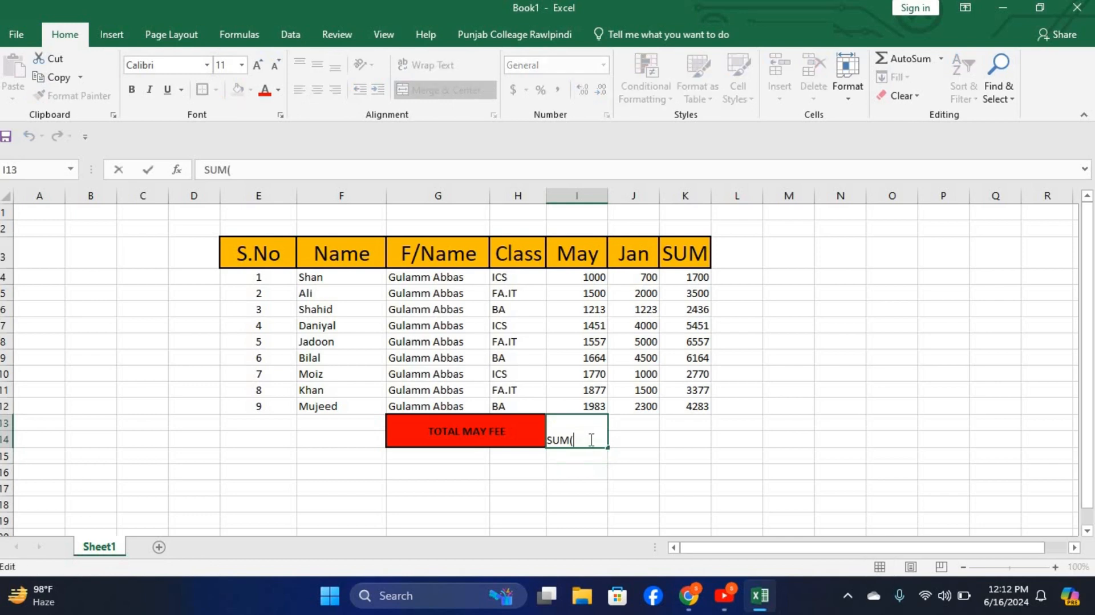
key("BackSpace")
key("BackSpace")
type("=")
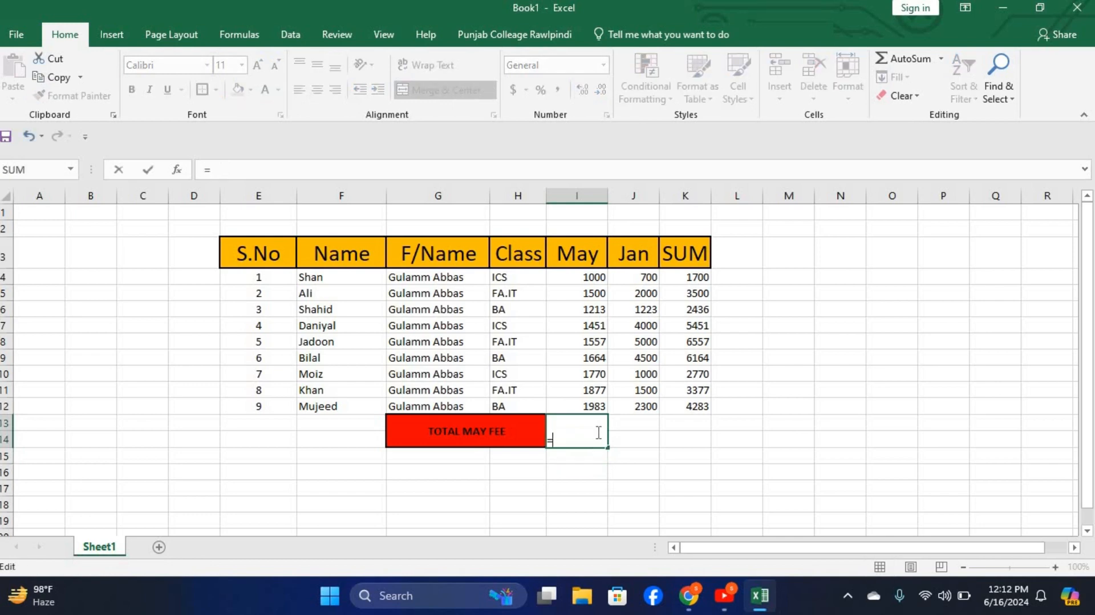
type("SUM")
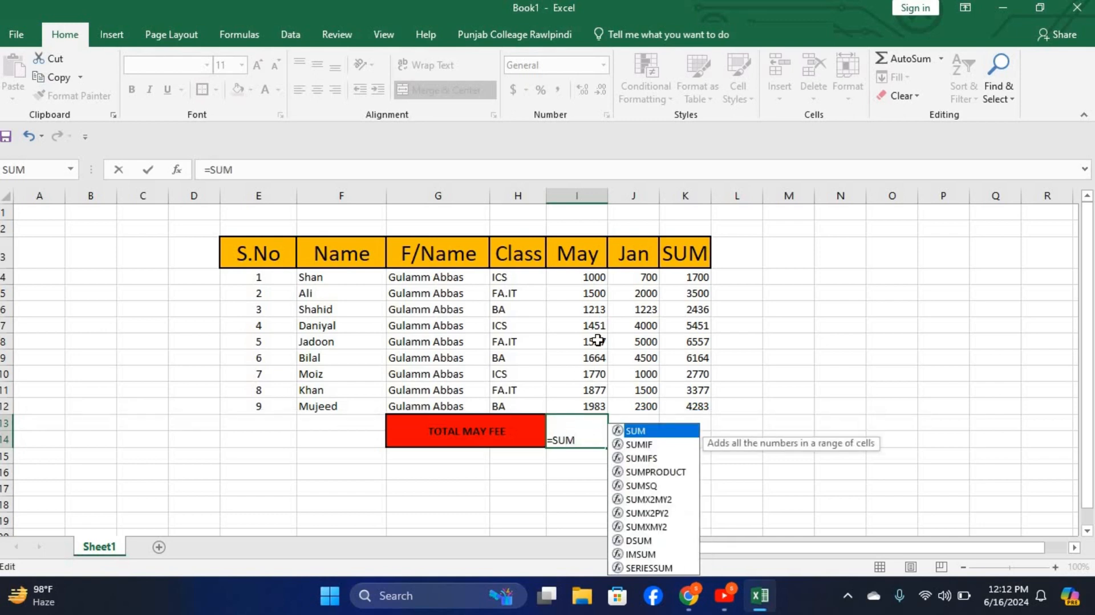
type("(")
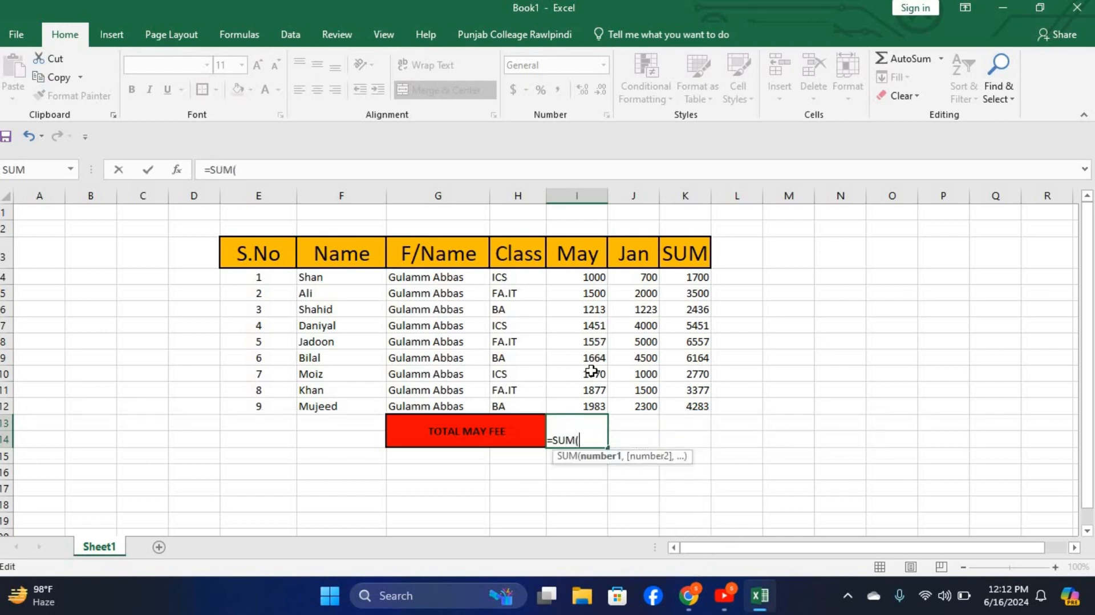
left_click_drag(578, 277, 584, 402)
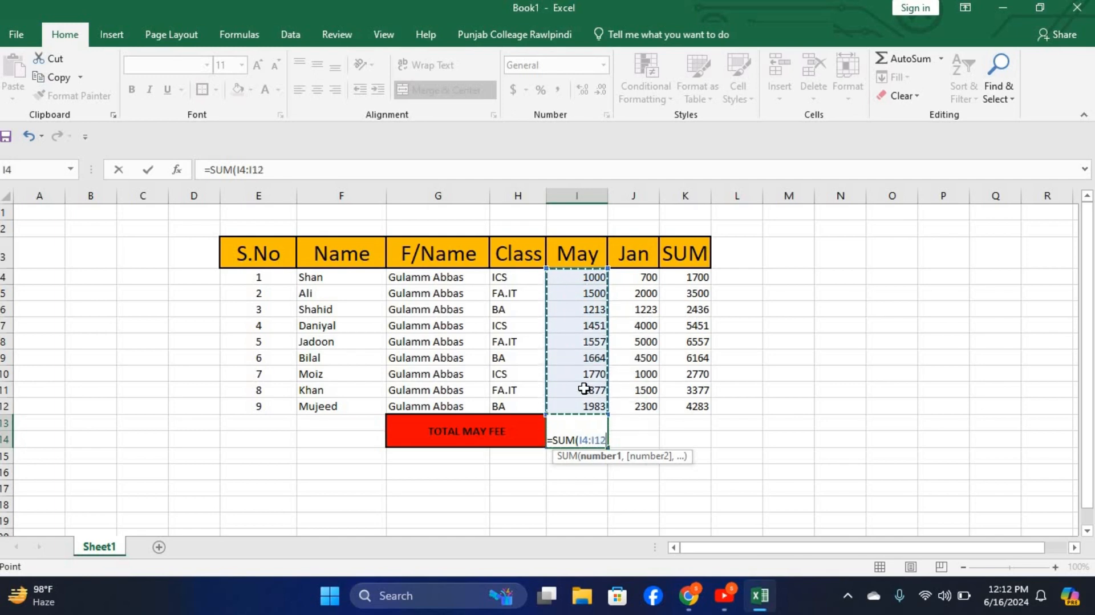
type(")")
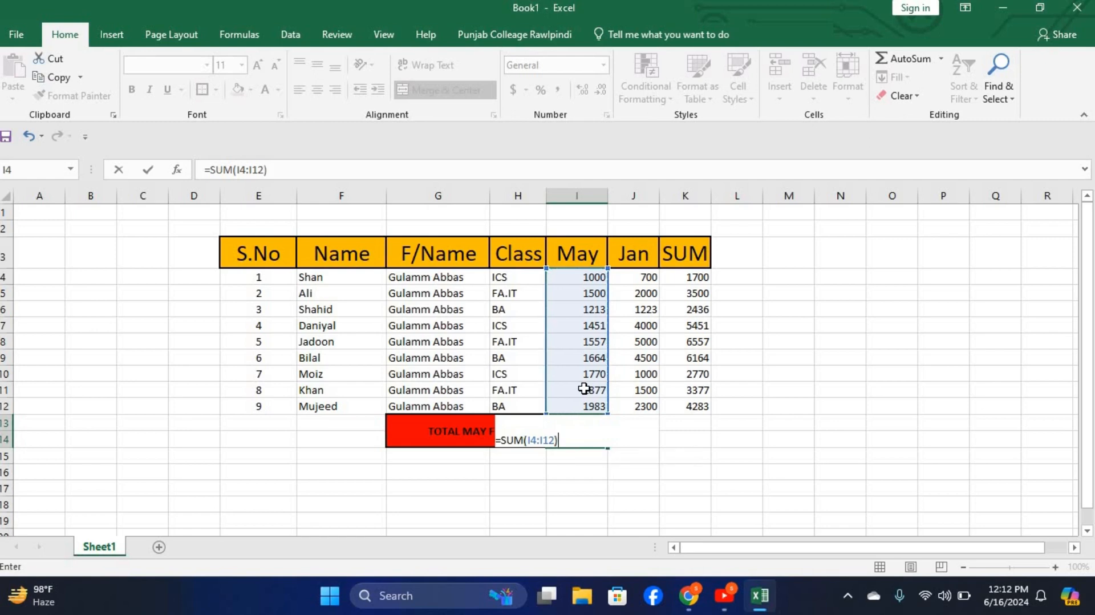
key("Return")
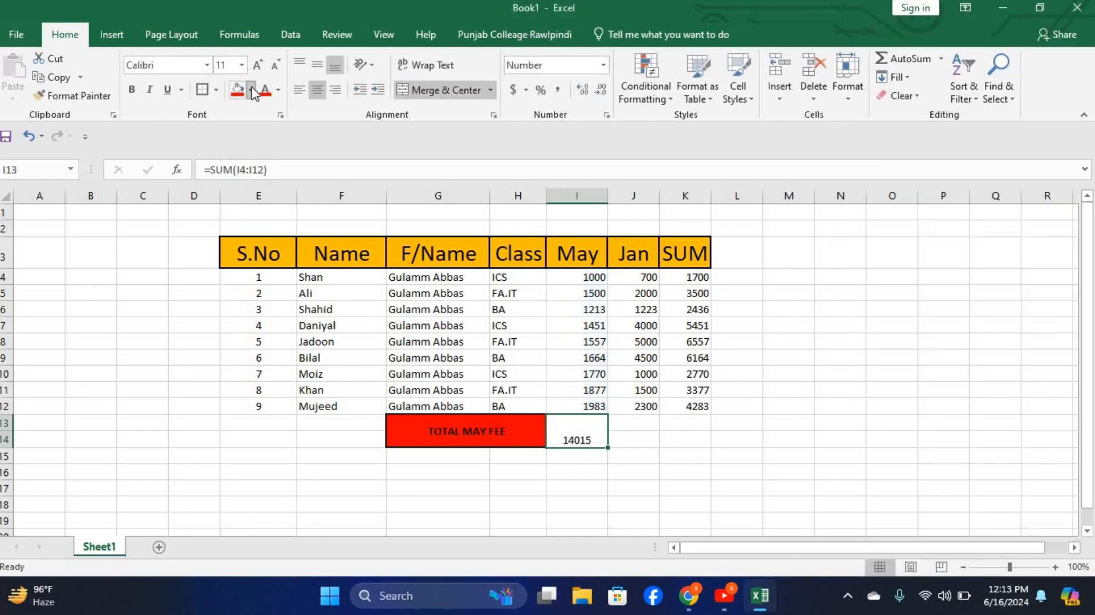
Format the May total in I13 with a yellow fill, middle vertical alignment and a thick black outside border
left_click(251, 90)
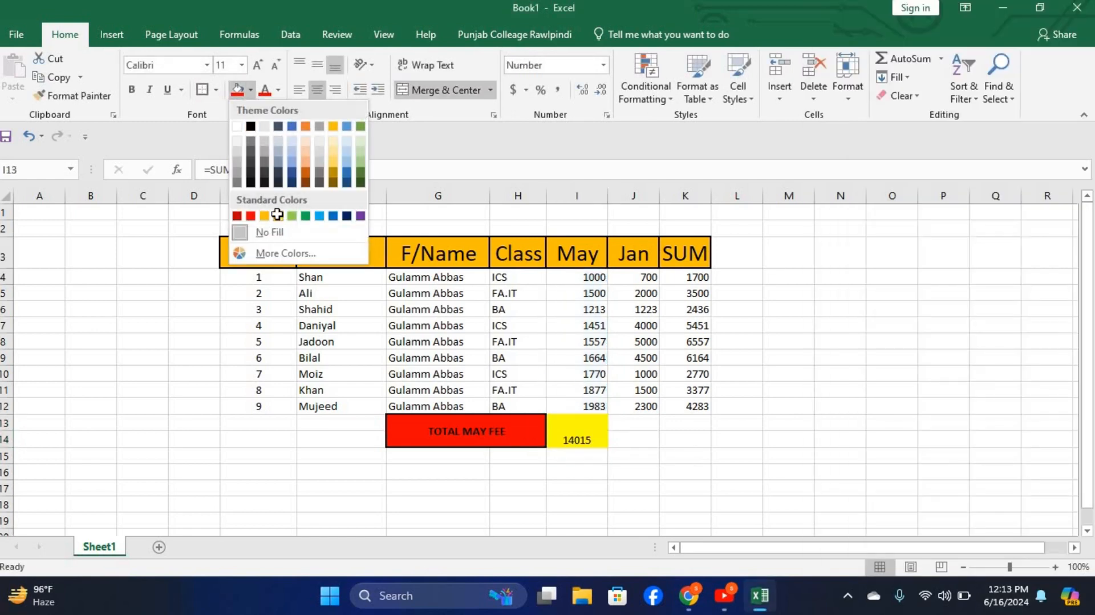
left_click(277, 216)
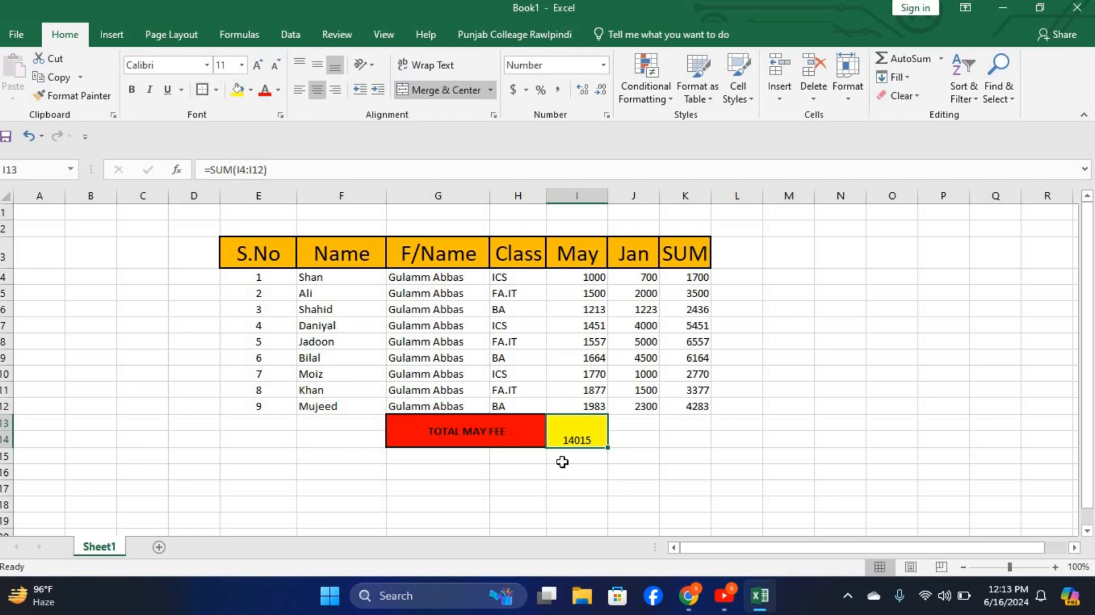
left_click(314, 68)
left_click(662, 443)
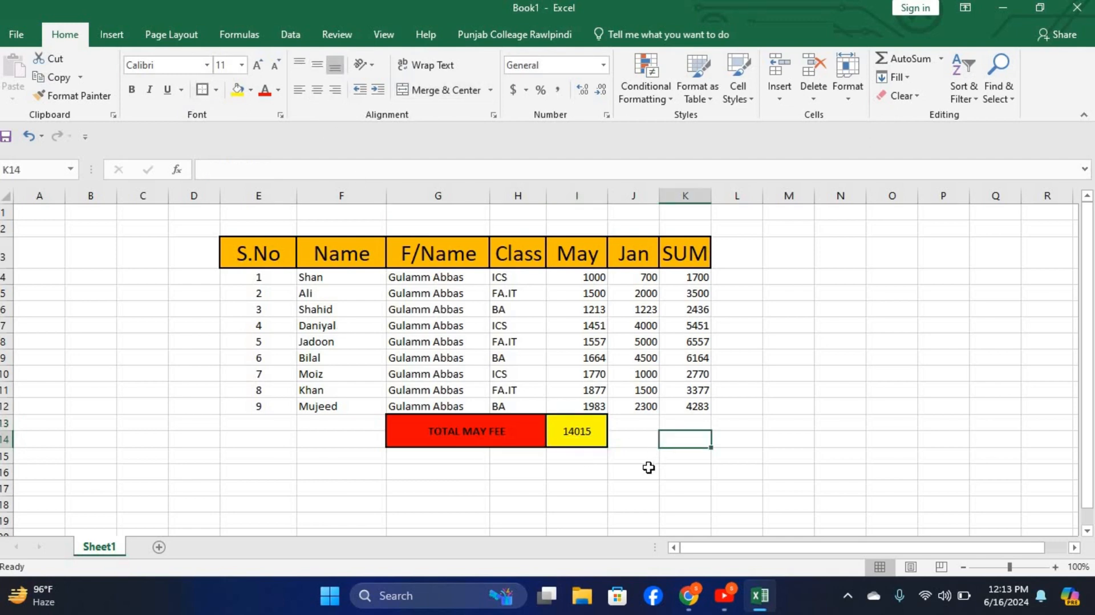
Copy the May total formula and its formatting from I13 across to the Jan and SUM columns
left_click(580, 432)
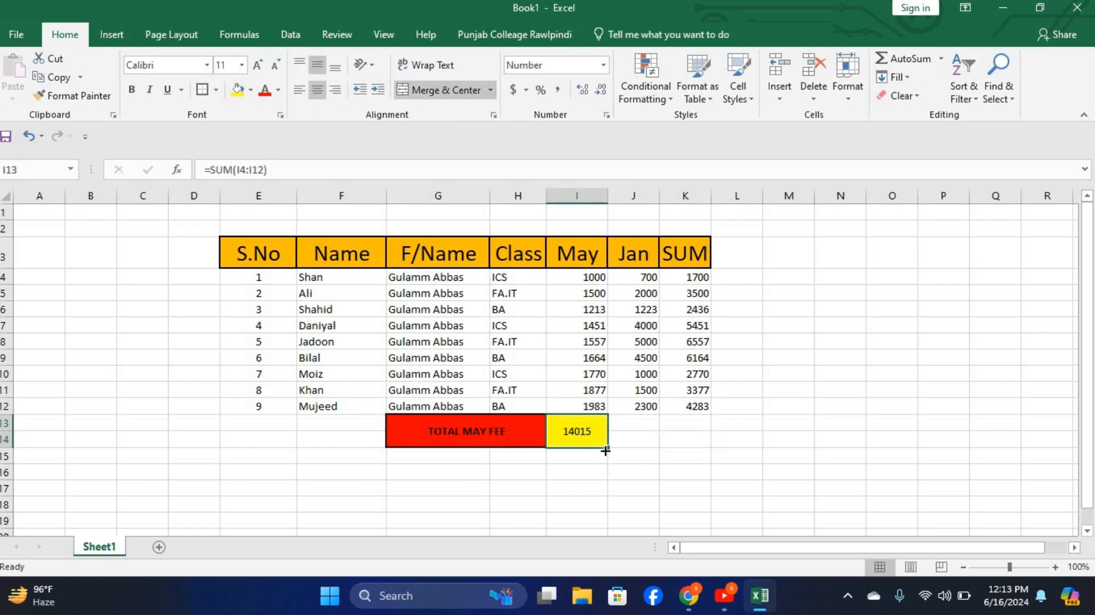
left_click_drag(607, 448, 724, 455)
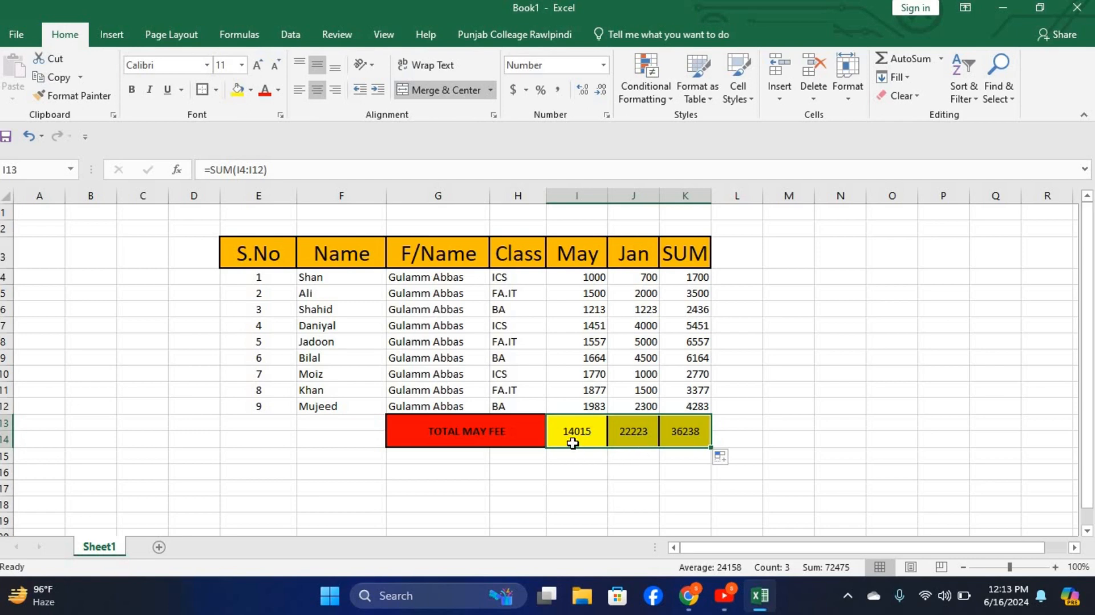
Change the red TOTAL MAY FEE label in G13 to TOTAL FEE
left_click(495, 437)
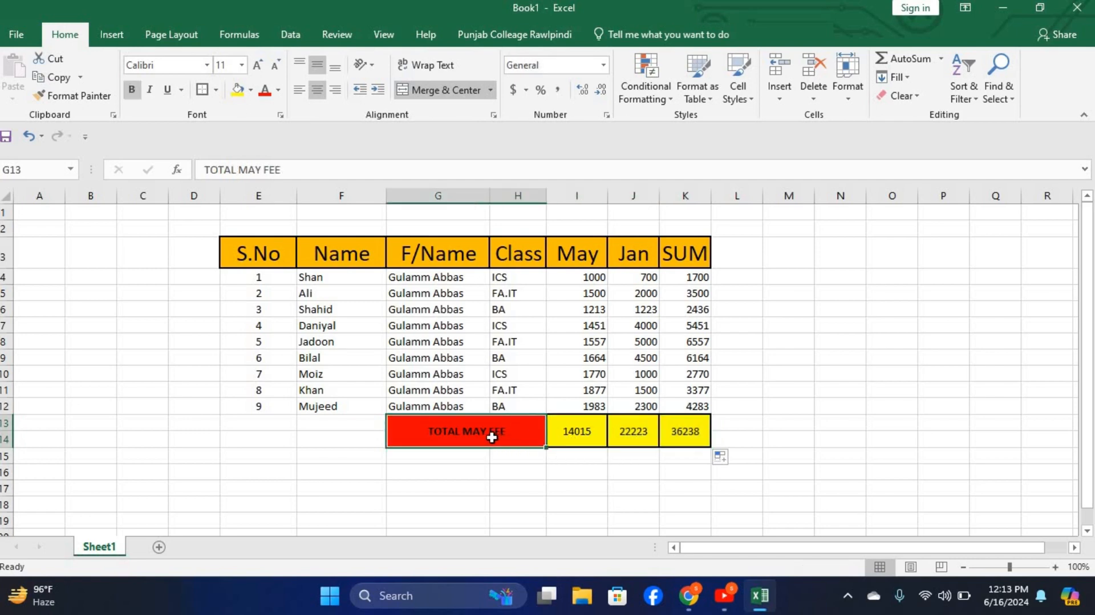
double_click(491, 436)
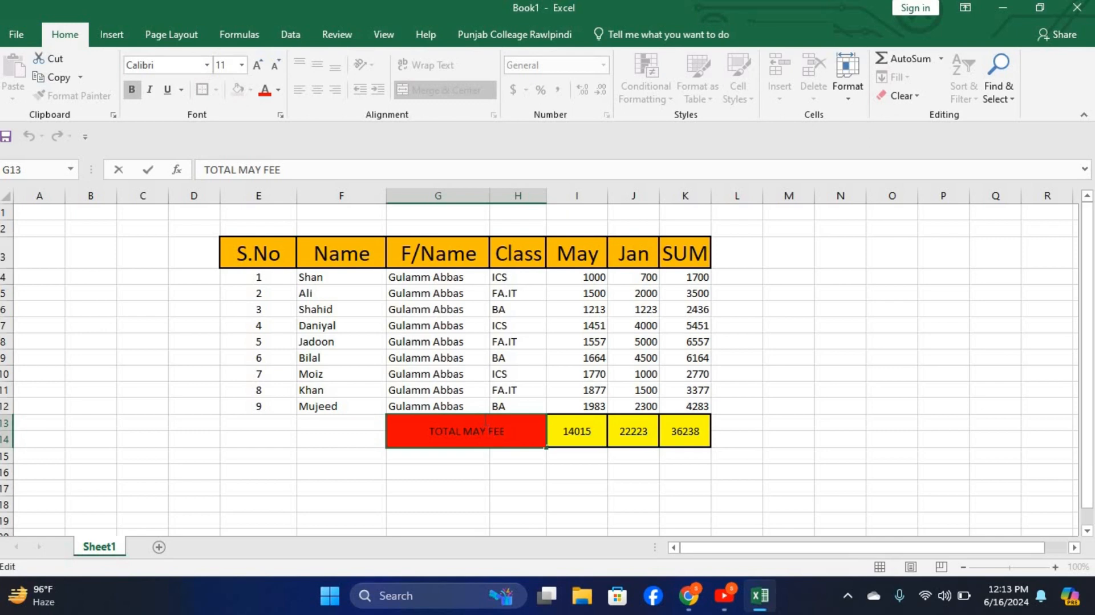
key("BackSpace")
key("BackSpace")
key("BackSpace")
key("BackSpace")
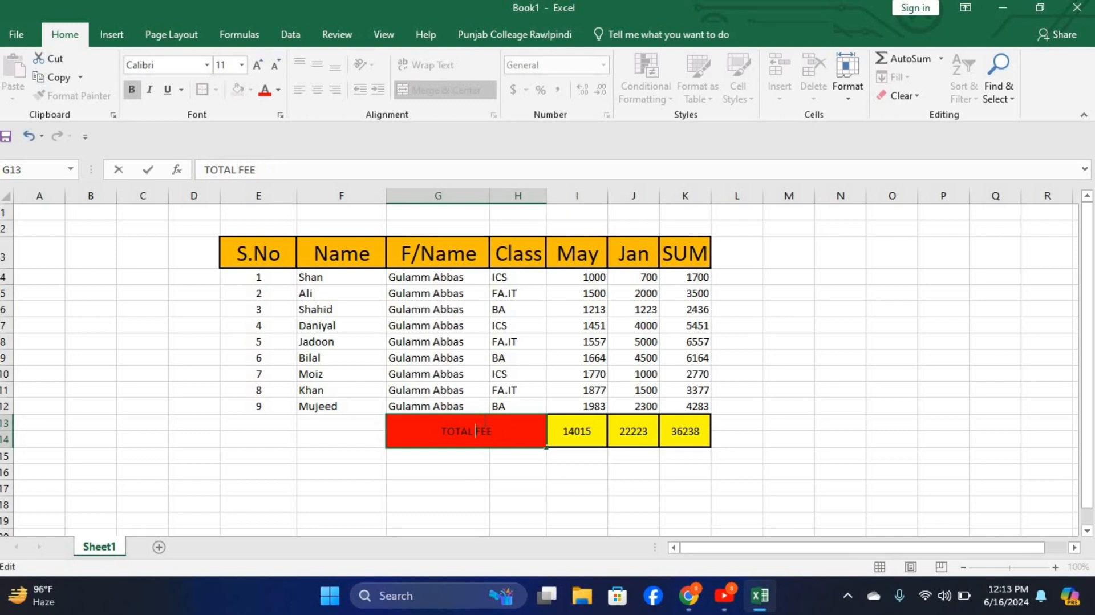
left_click(511, 484)
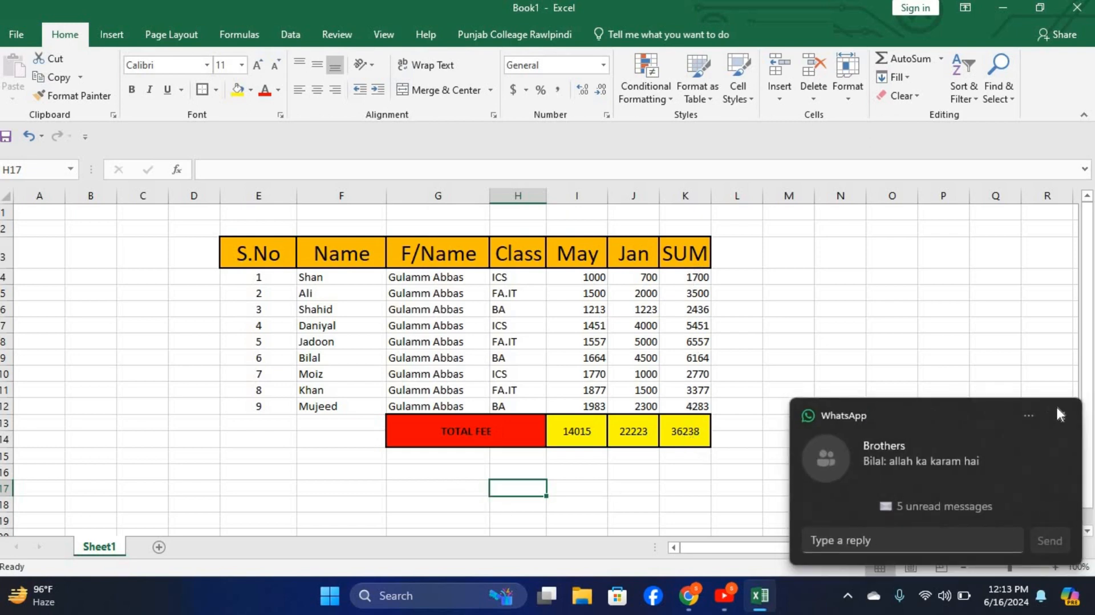
Apply All Borders to the student rows and total row in E4:K14
left_click_drag(258, 253, 576, 439)
left_click(360, 512)
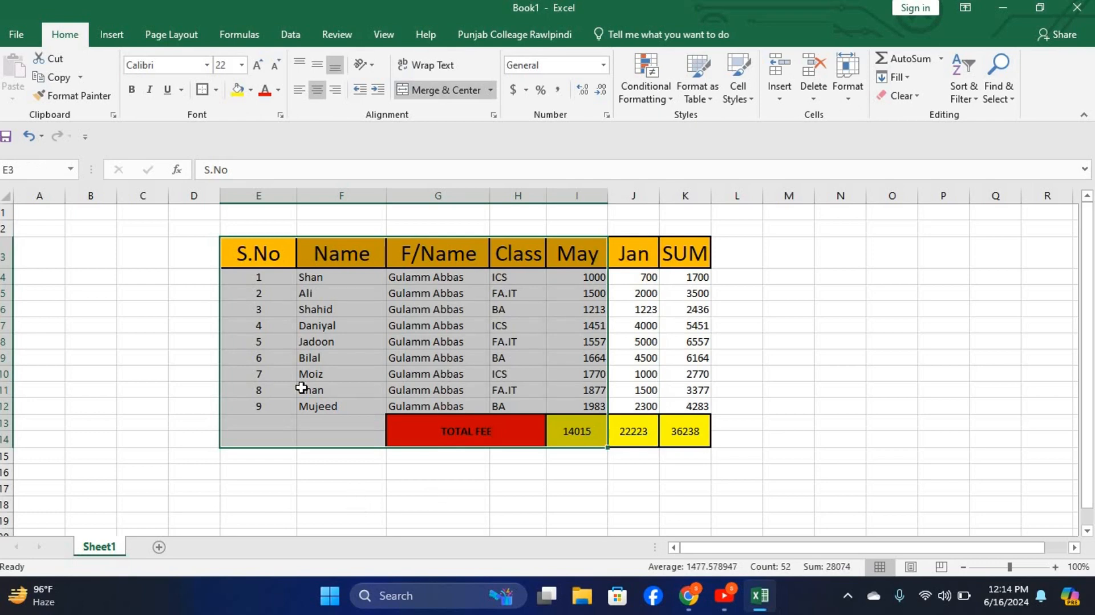
left_click(248, 280)
left_click_drag(258, 309, 668, 425)
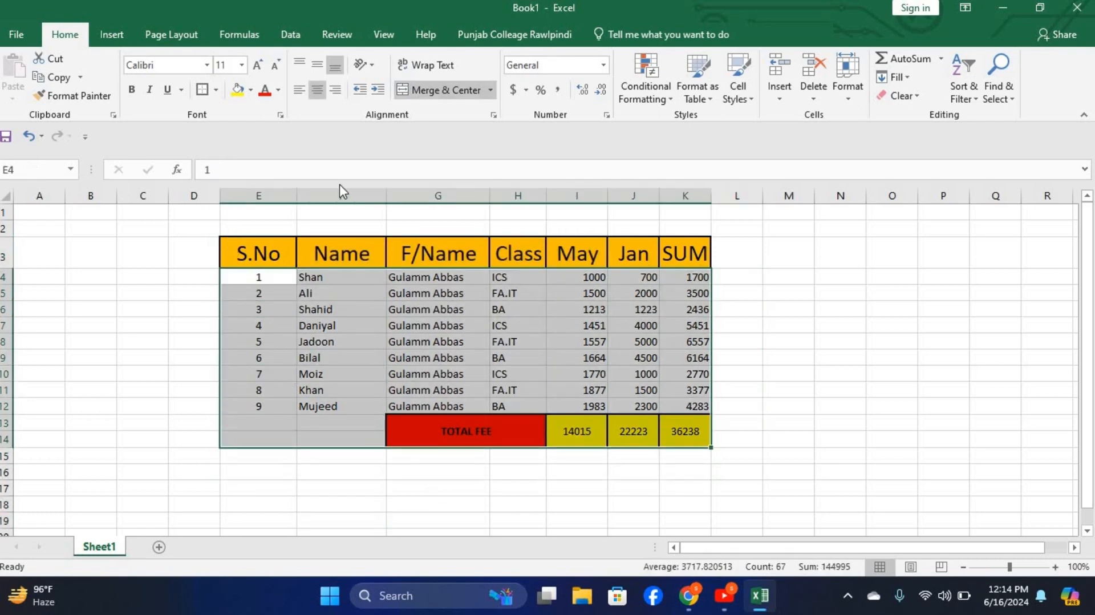
left_click(216, 89)
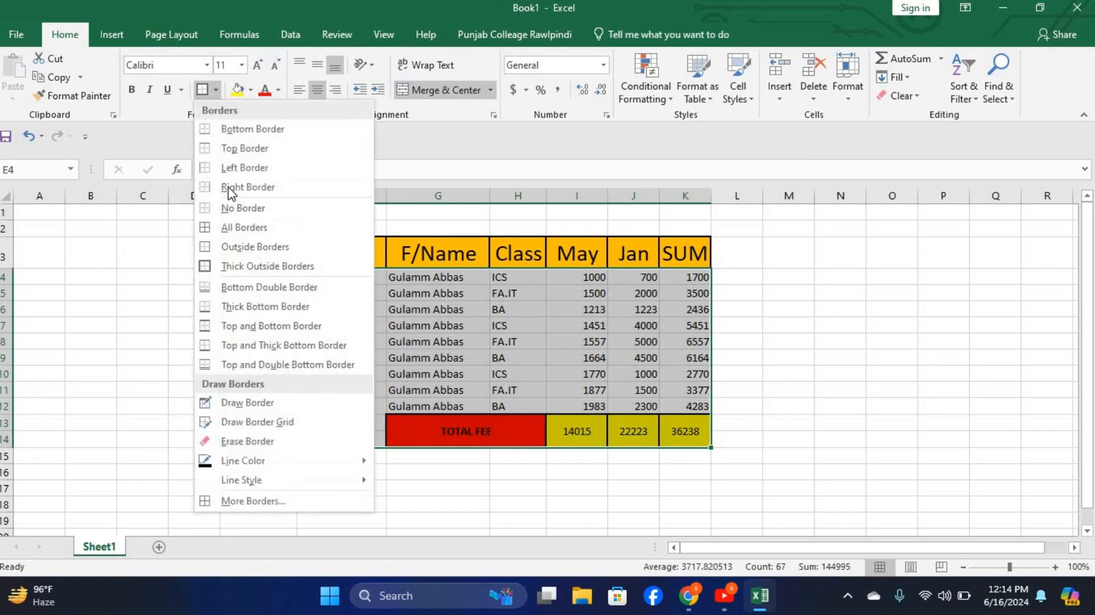
left_click(245, 229)
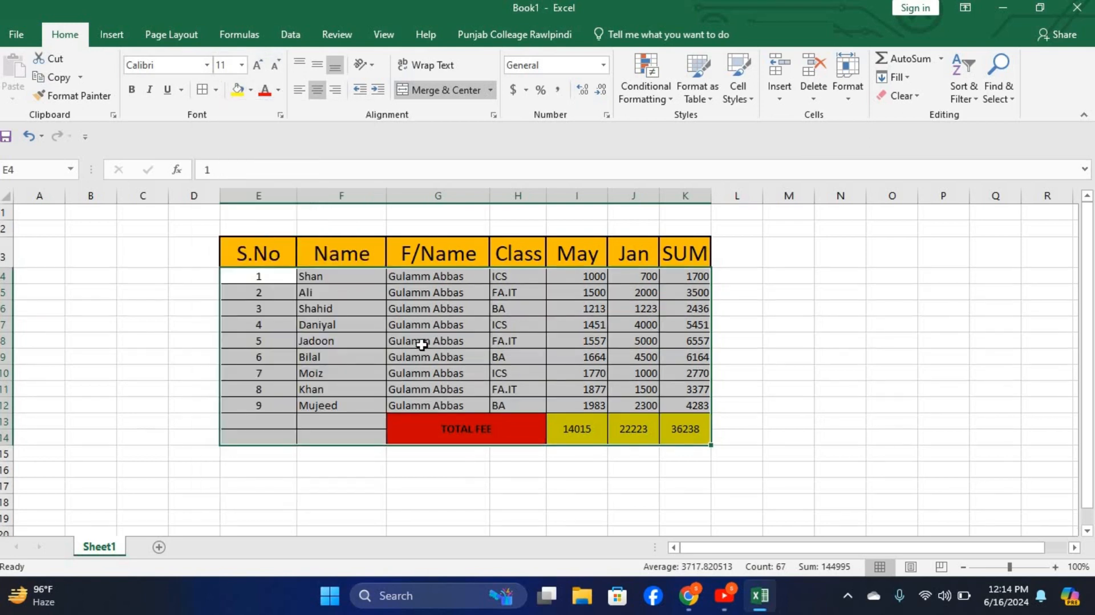
left_click(709, 455)
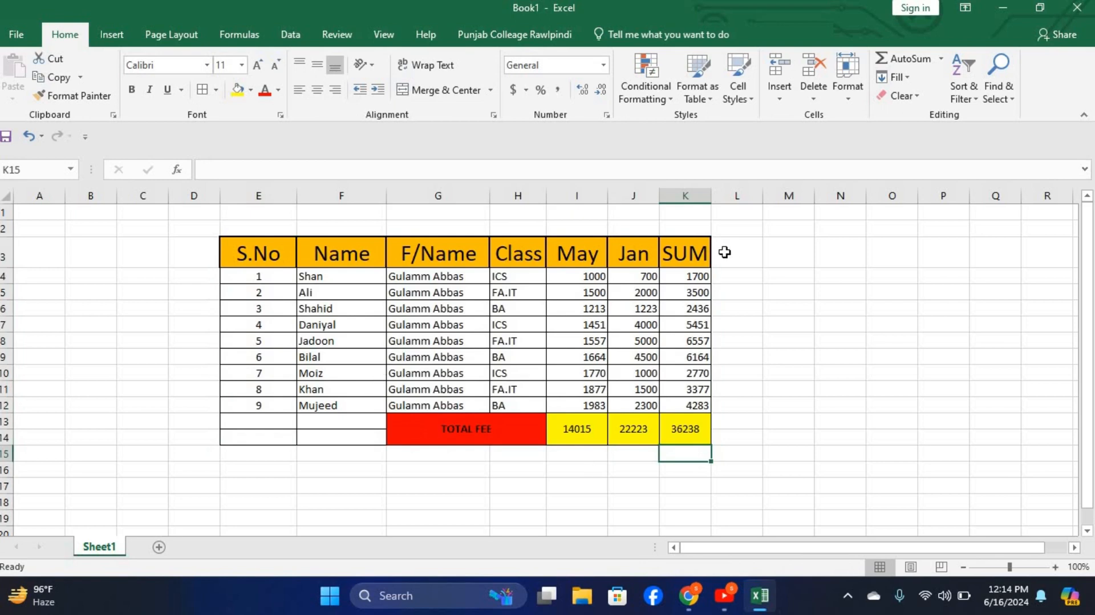